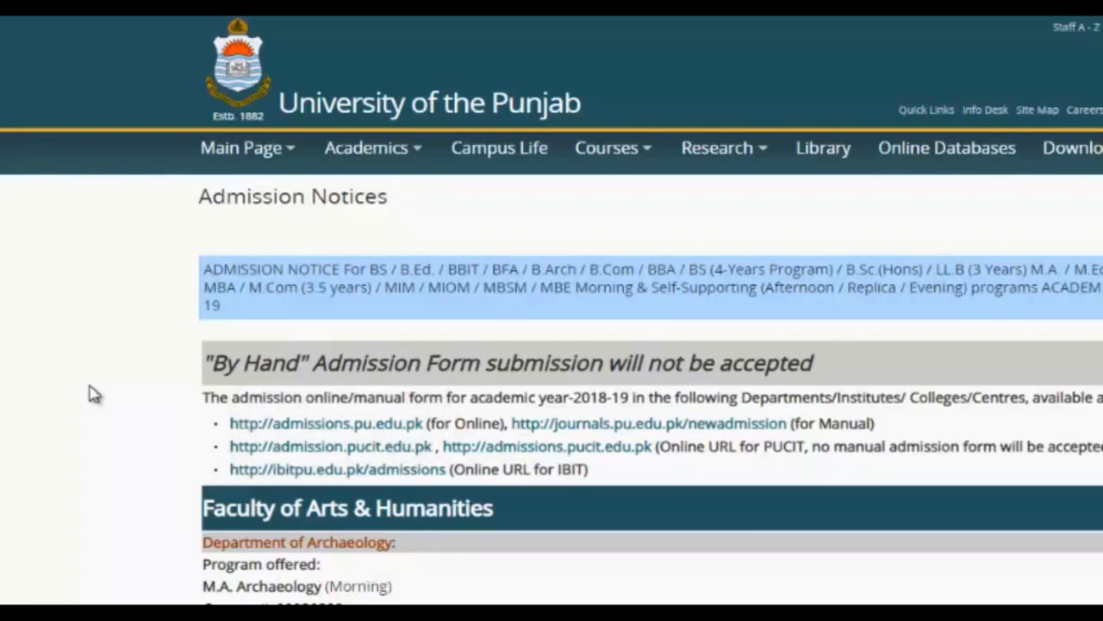
# - Open the admissions.pu.edu.pk online form and accept its instructions notice
pyautogui.scroll(-2, 95, 394)
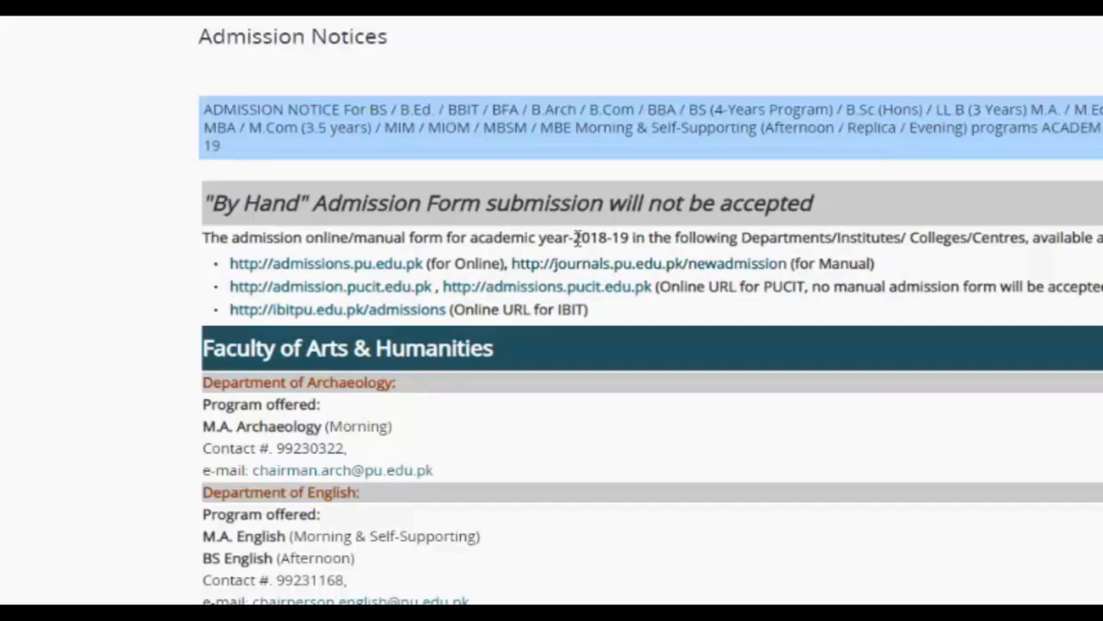
pyautogui.click(366, 268)
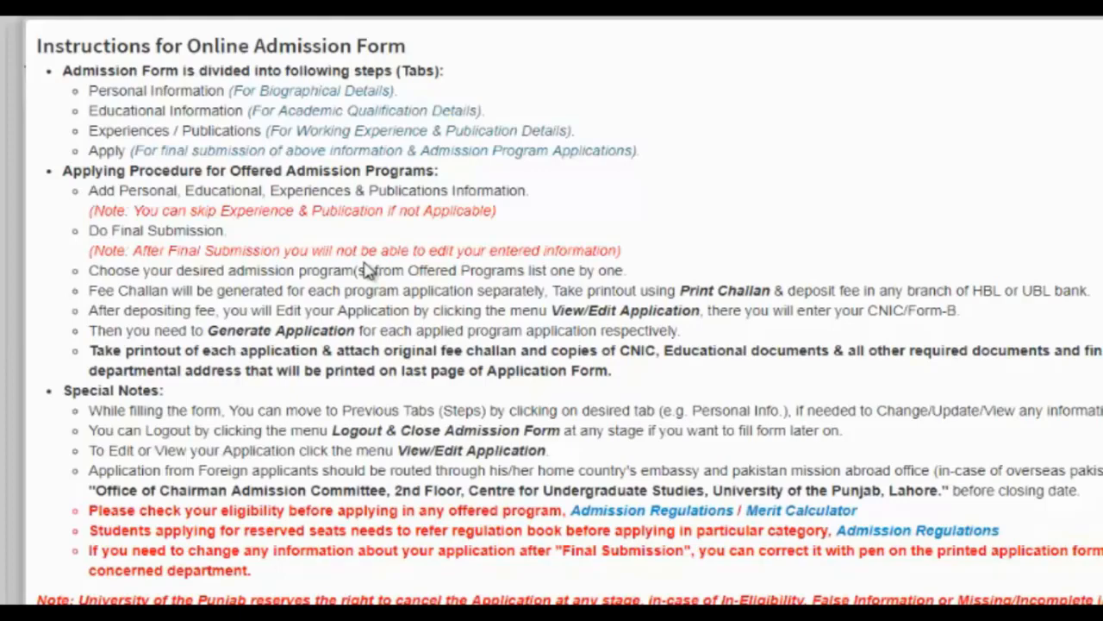
pyautogui.scroll(-5, 369, 269)
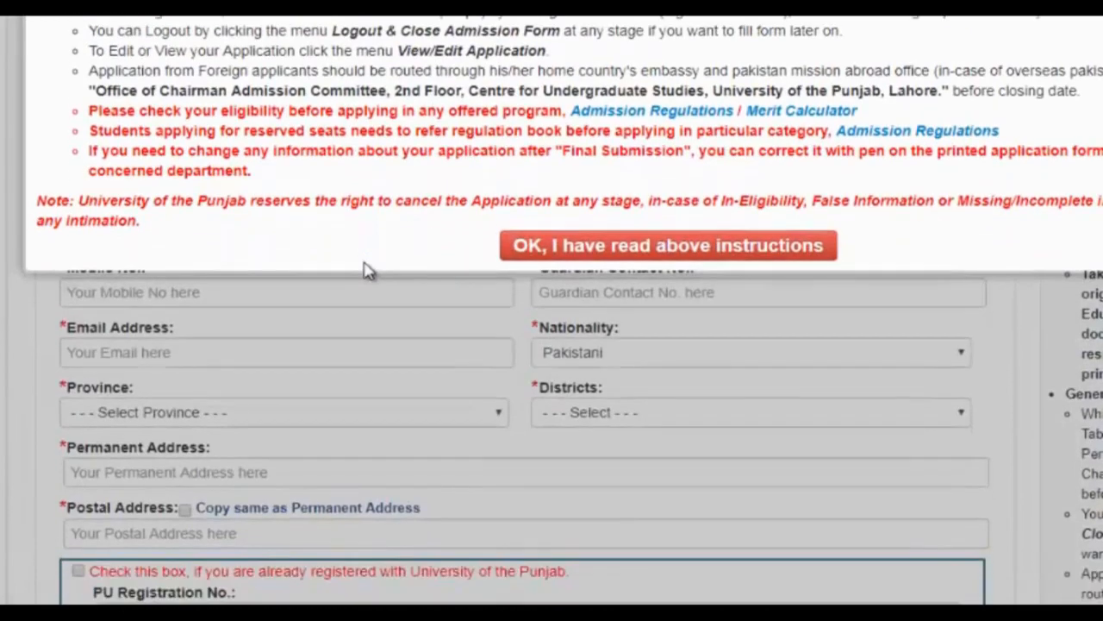
pyautogui.click(601, 249)
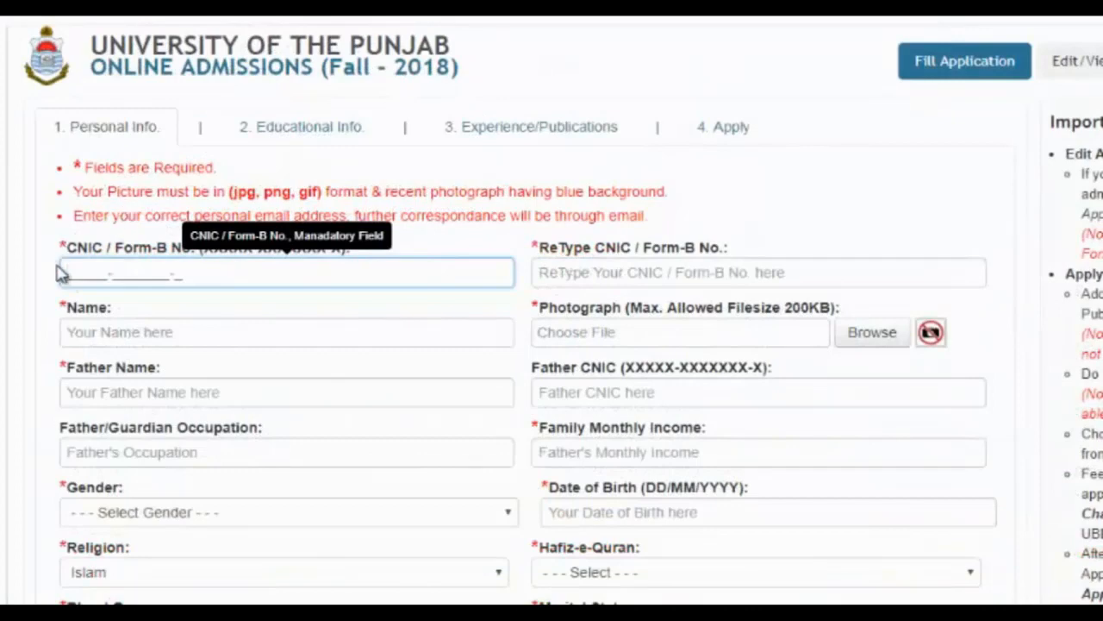
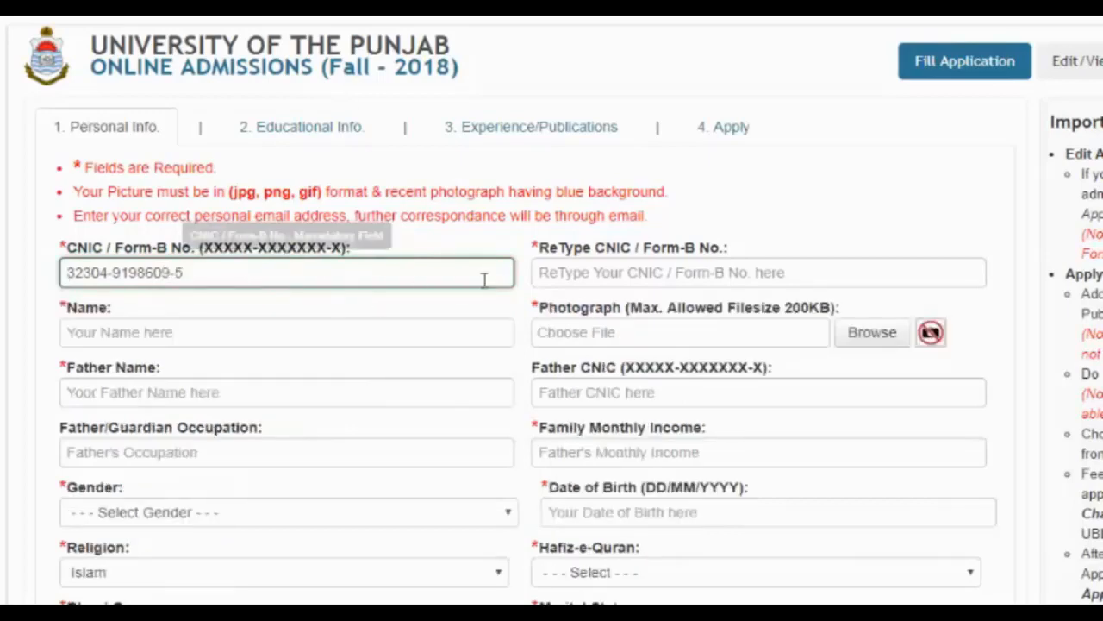
# - Enter the applicant's CNIC number in both CNIC fields and the applicant's full name
pyautogui.click(557, 274)
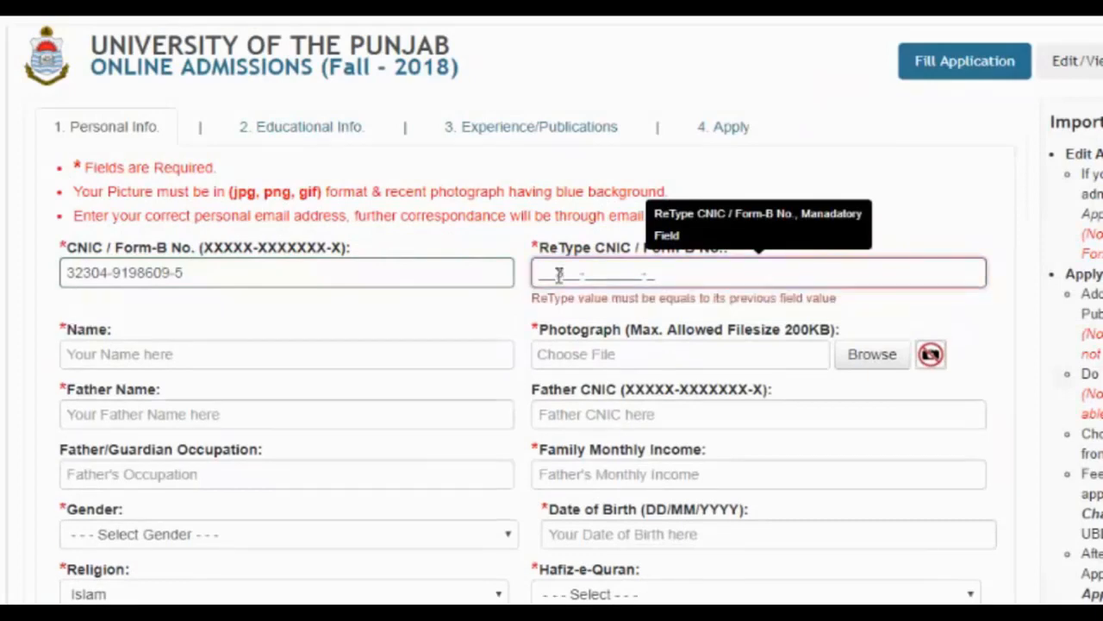
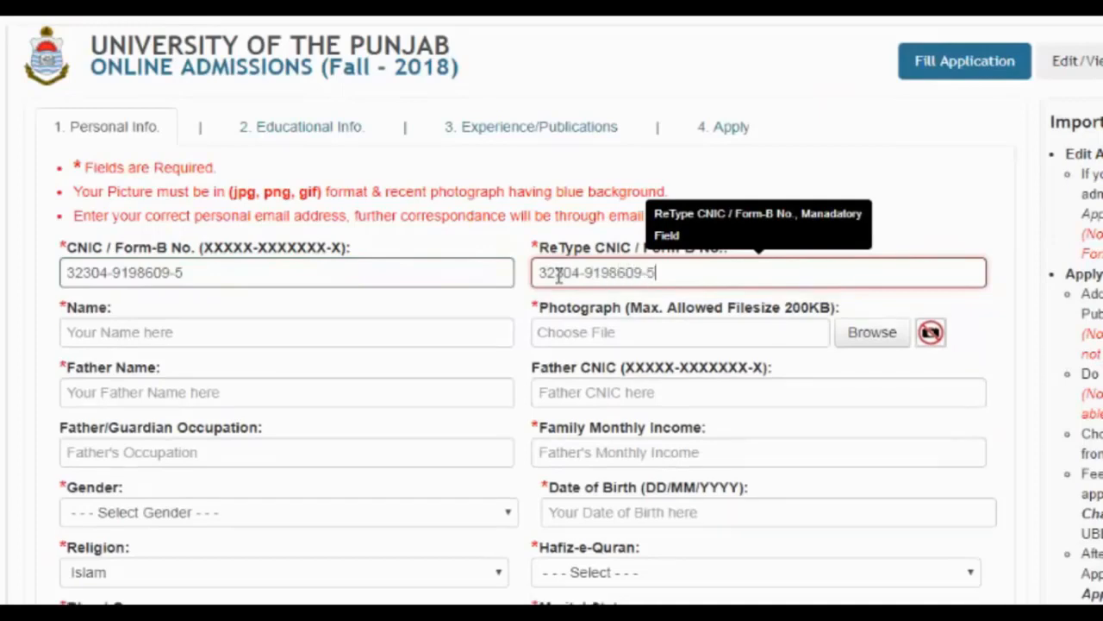
pyautogui.click(280, 329)
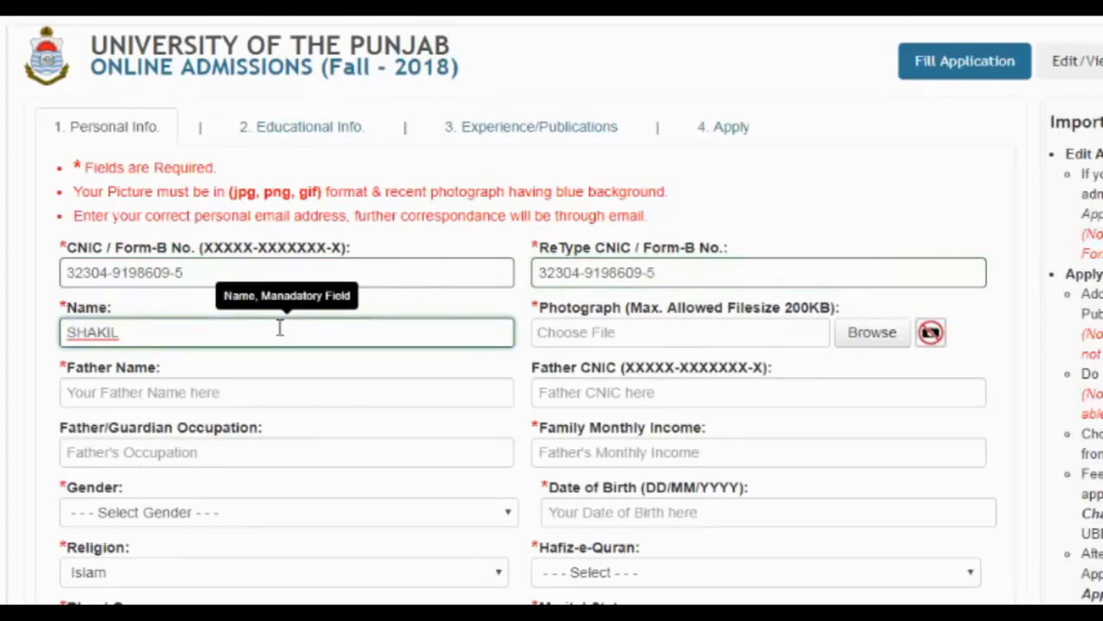
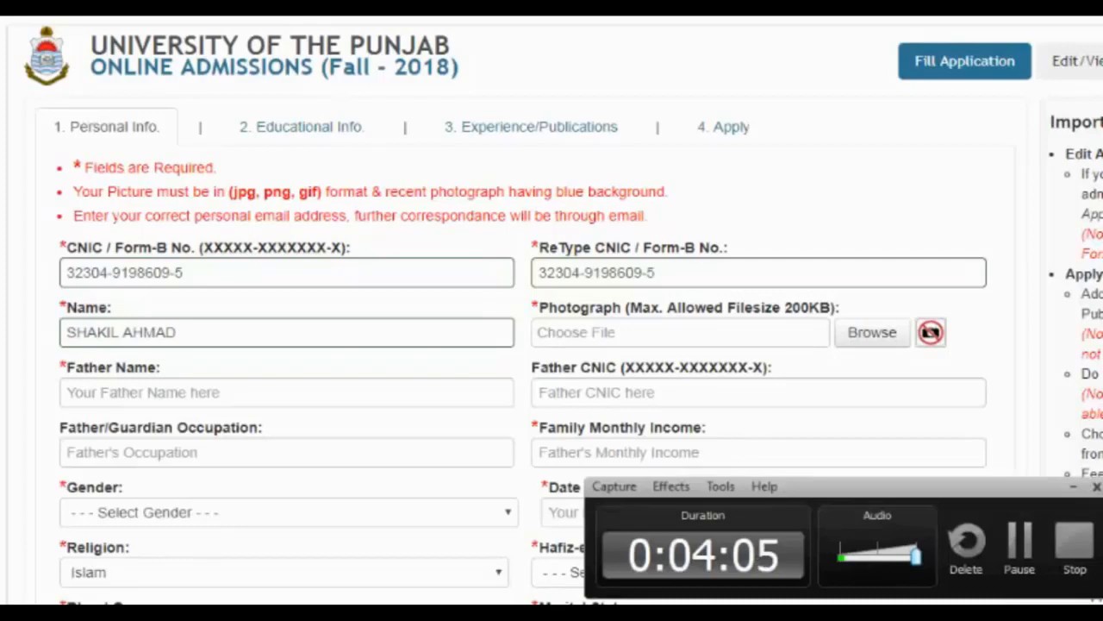
pyautogui.click(1012, 536)
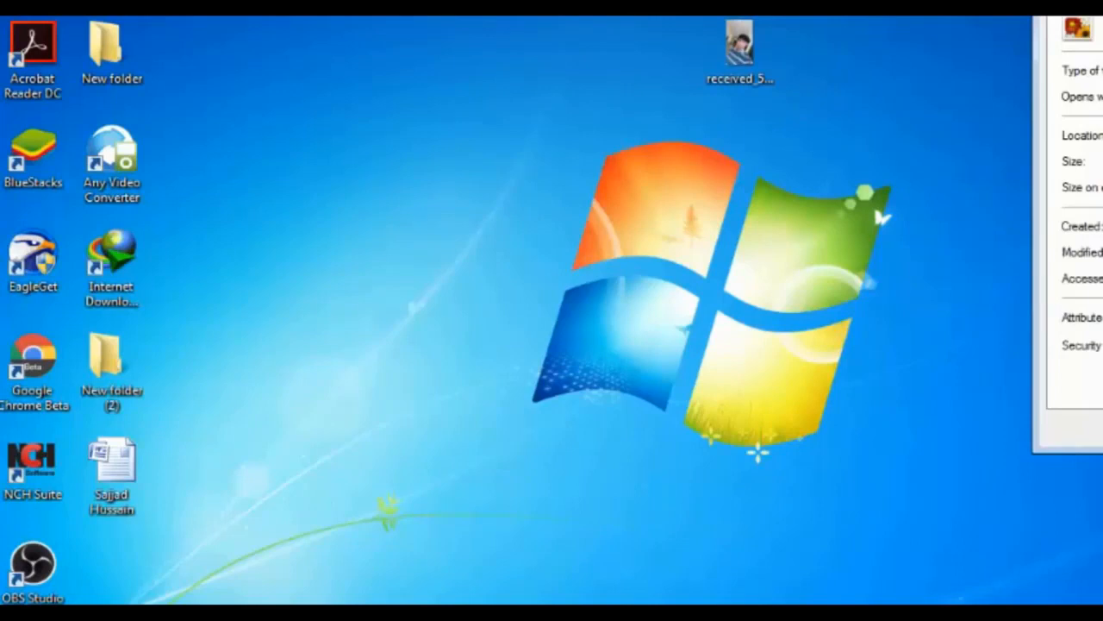
pyautogui.press('Escape')
pyautogui.click(739, 50)
pyautogui.rightClick(761, 49)
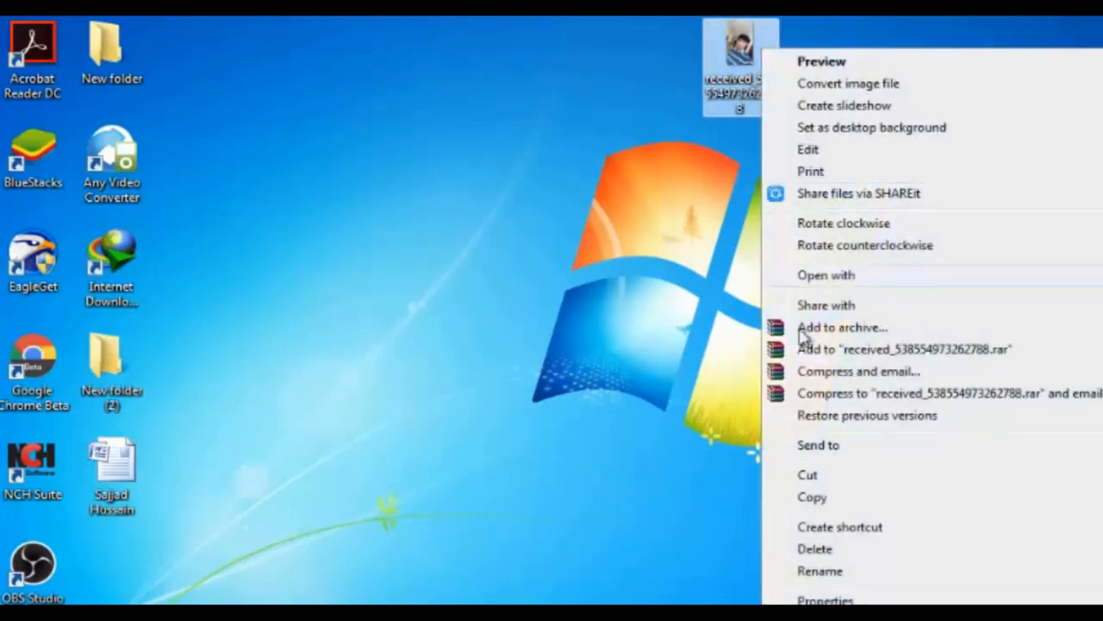
pyautogui.click(824, 600)
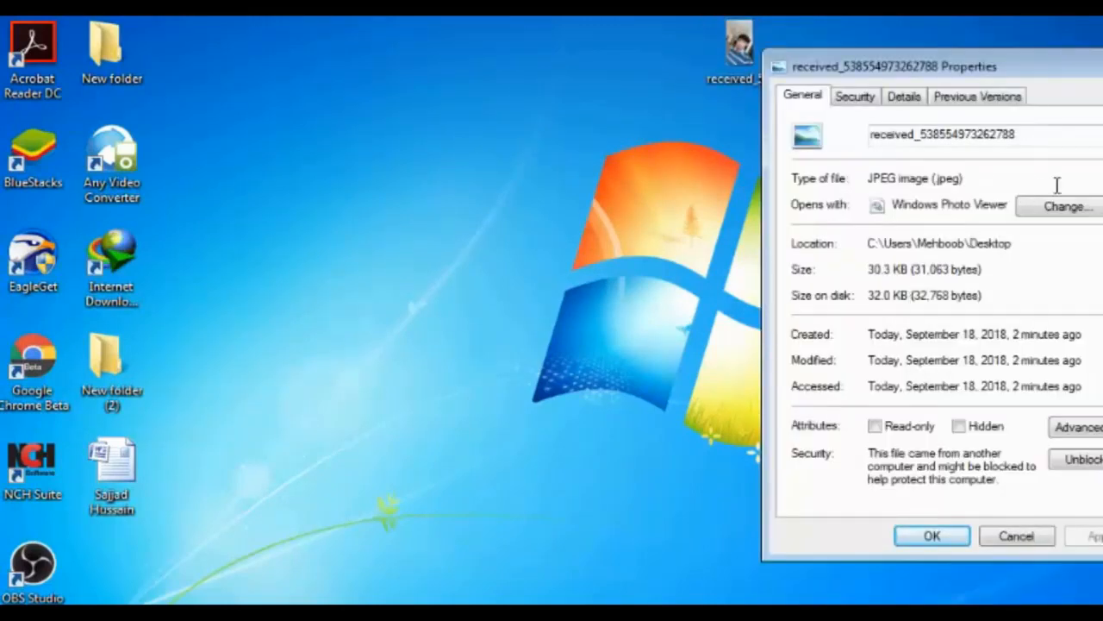
pyautogui.press('Escape')
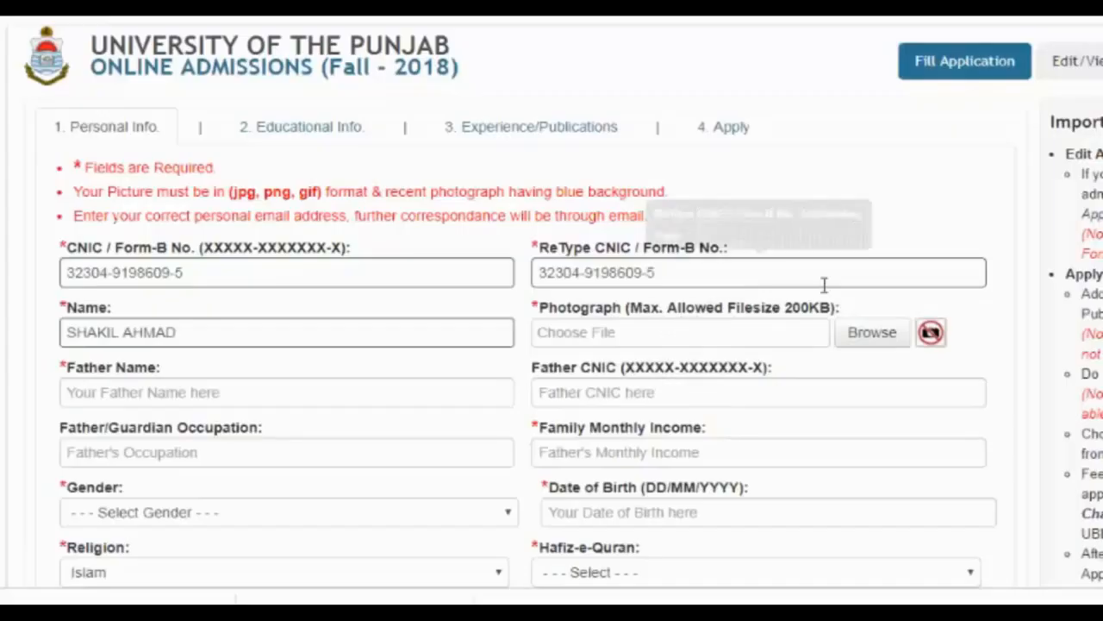
# - Browse the file dialog's Favorites, Libraries and drive C: while looking for the photograph
pyautogui.click(864, 344)
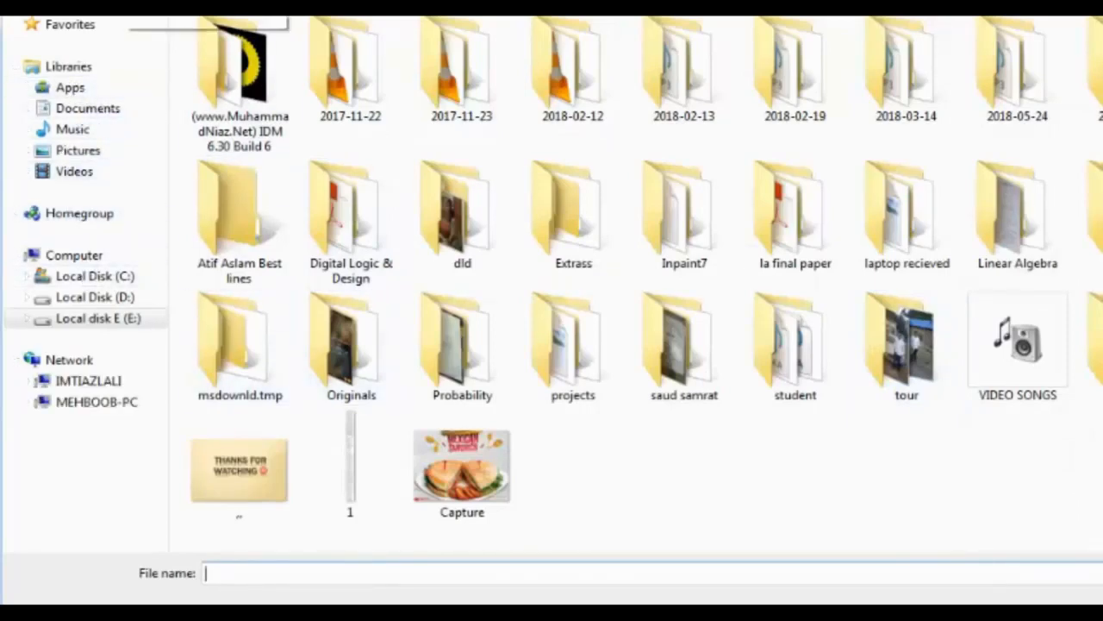
pyautogui.click(91, 7)
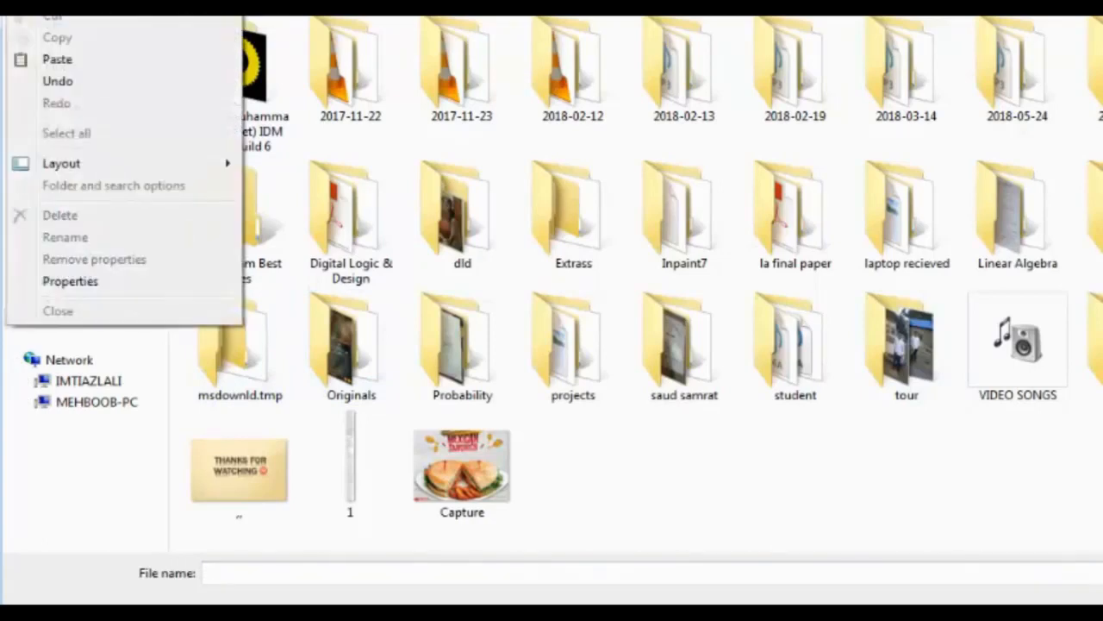
pyautogui.click(92, 7)
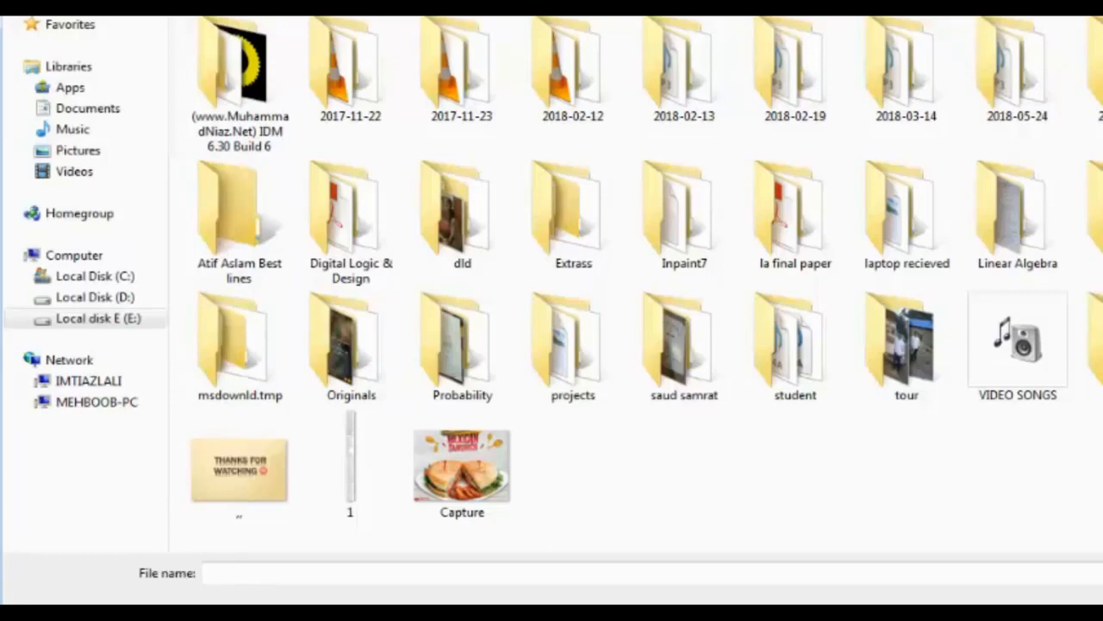
pyautogui.click(76, 256)
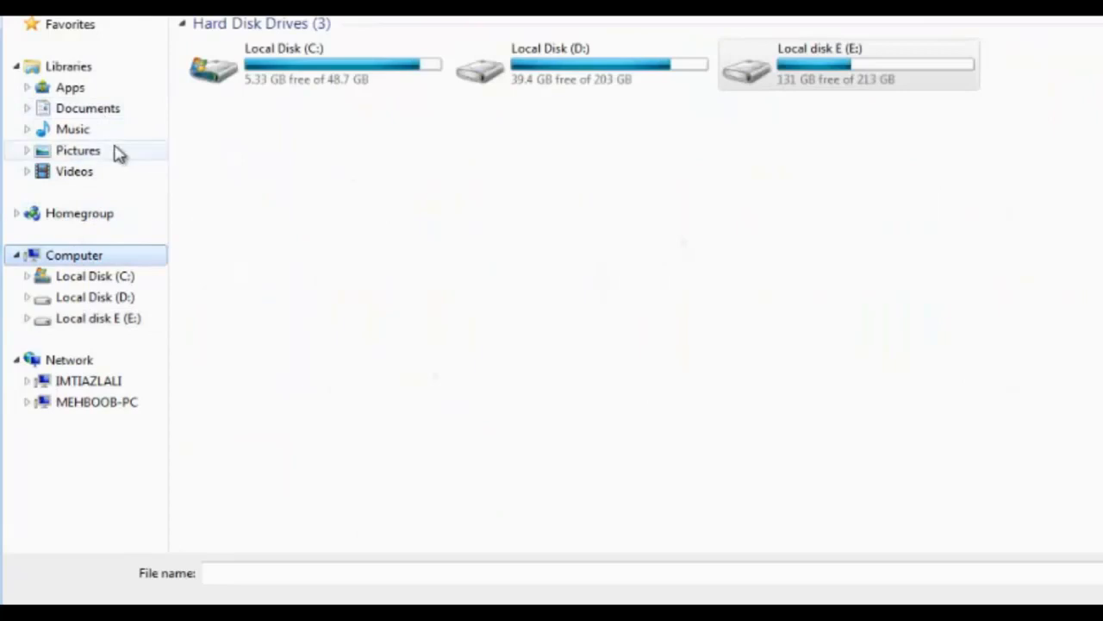
pyautogui.click(110, 74)
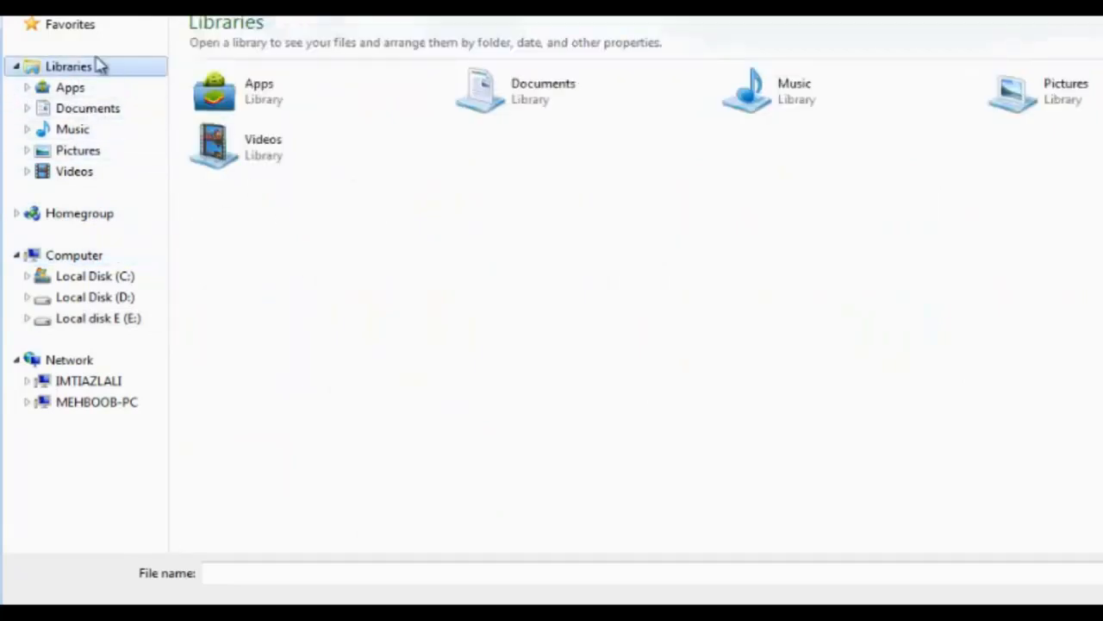
pyautogui.click(70, 26)
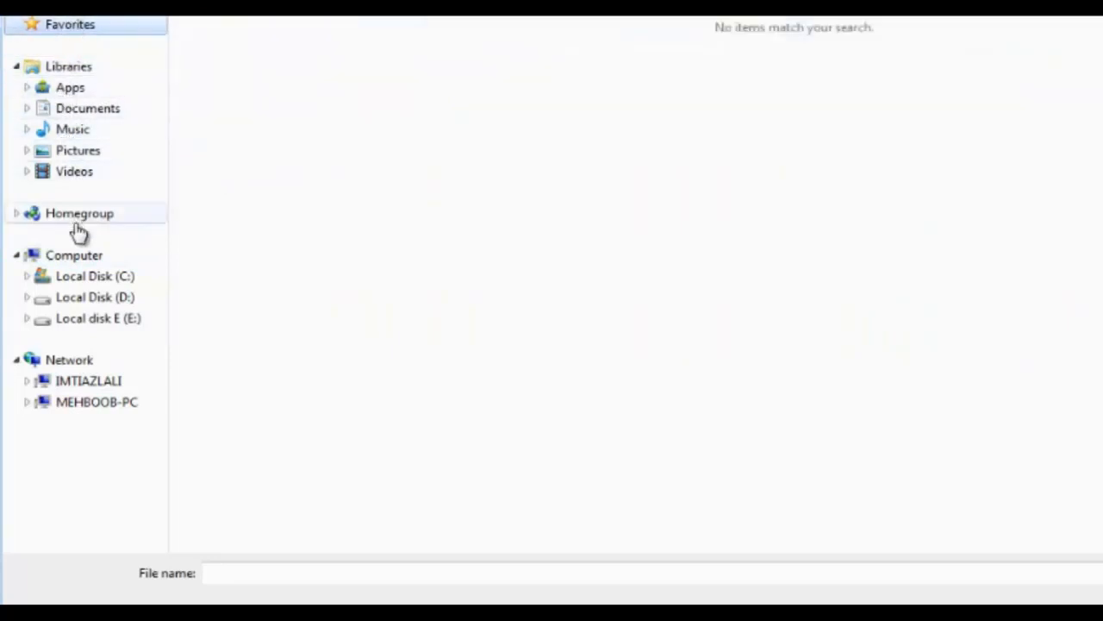
pyautogui.click(86, 278)
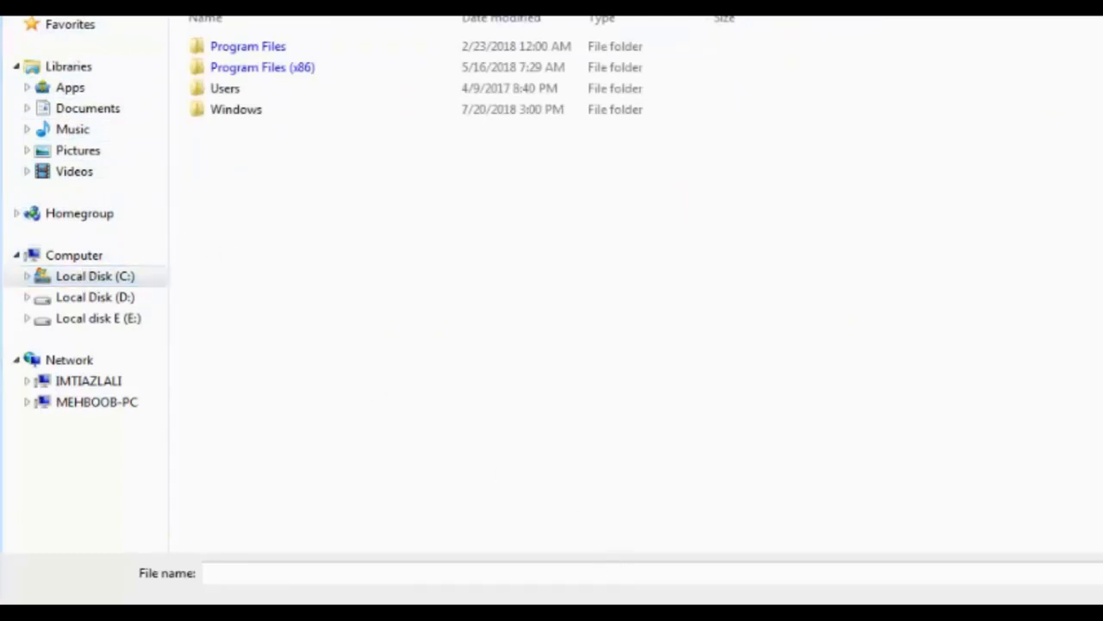
pyautogui.click(1020, 538)
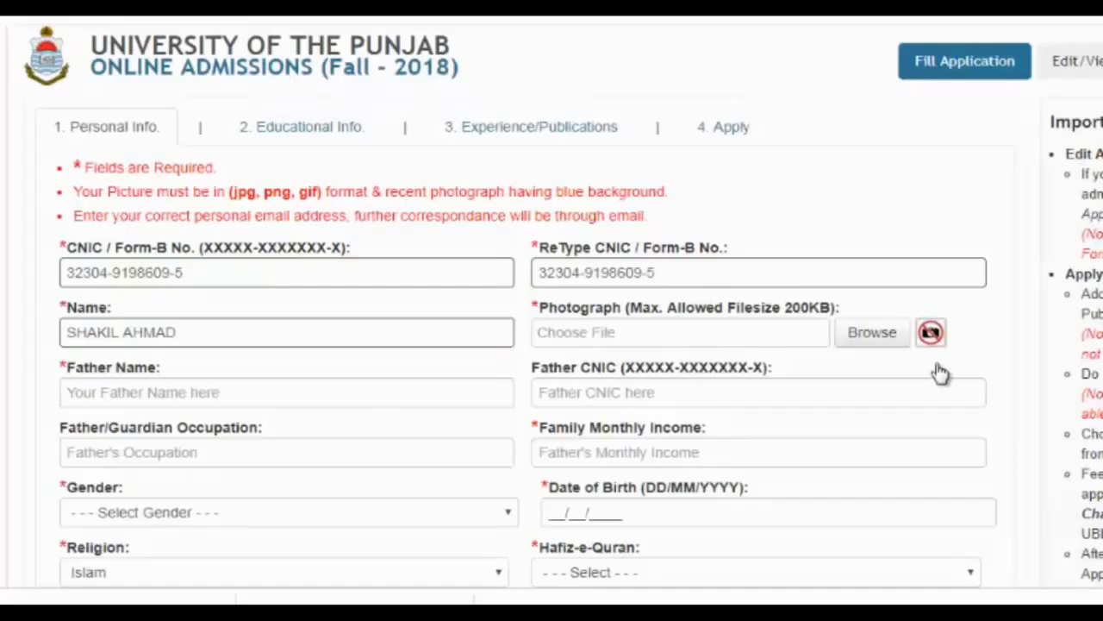
# - Attach received_538554973262788.jpeg from the Pictures library as the photograph
pyautogui.click(883, 338)
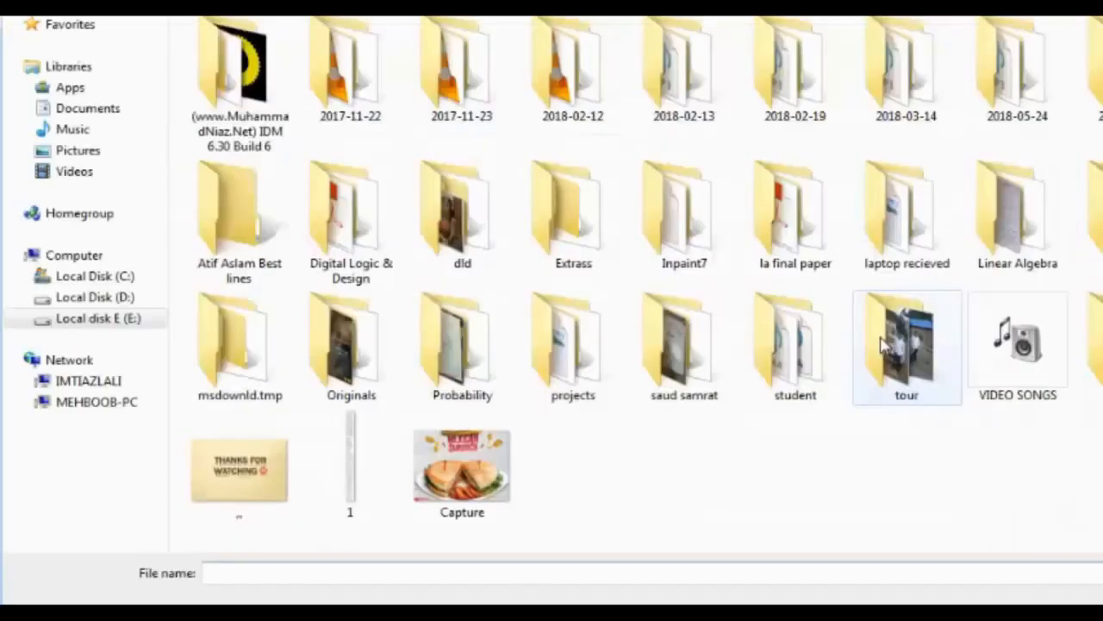
pyautogui.click(43, 153)
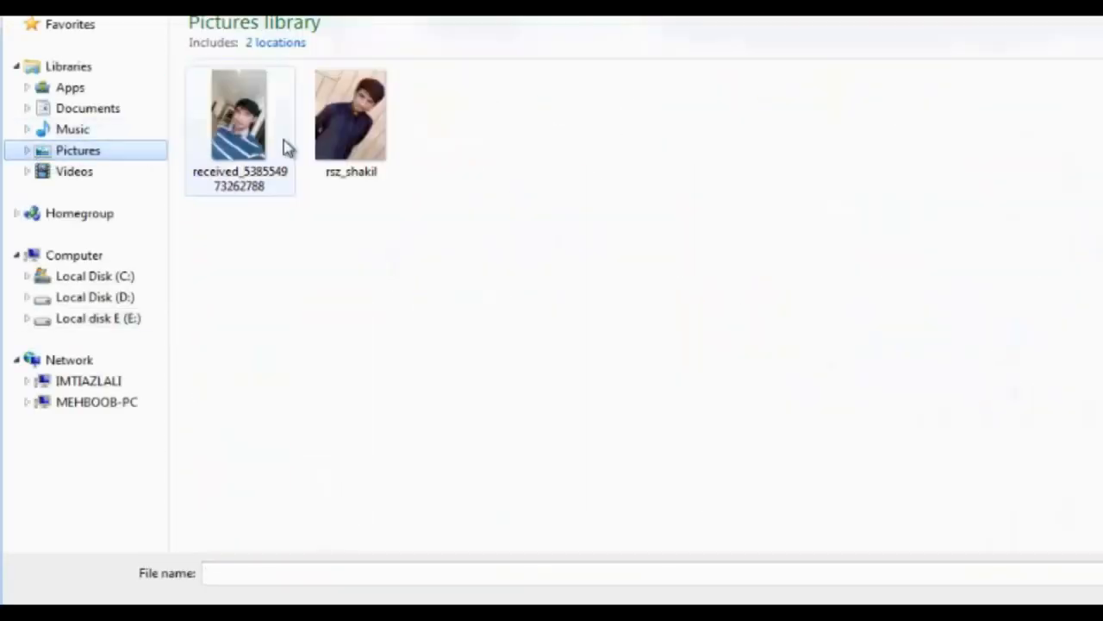
pyautogui.doubleClick(248, 138)
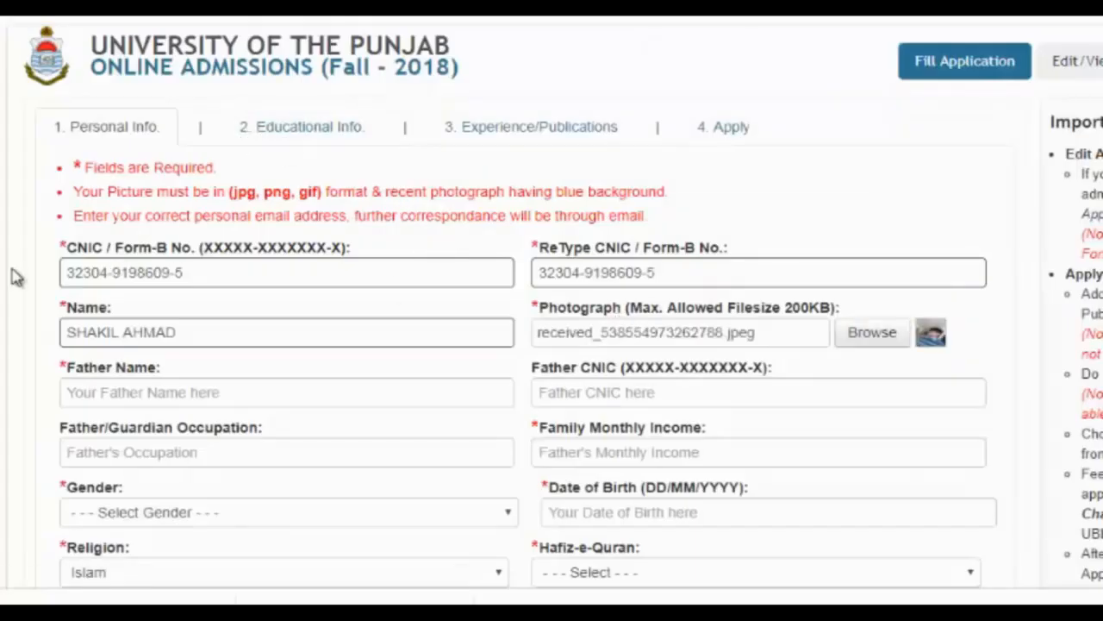
# - Enter the father's name and the father's CNIC number
pyautogui.scroll(-3, 16, 276)
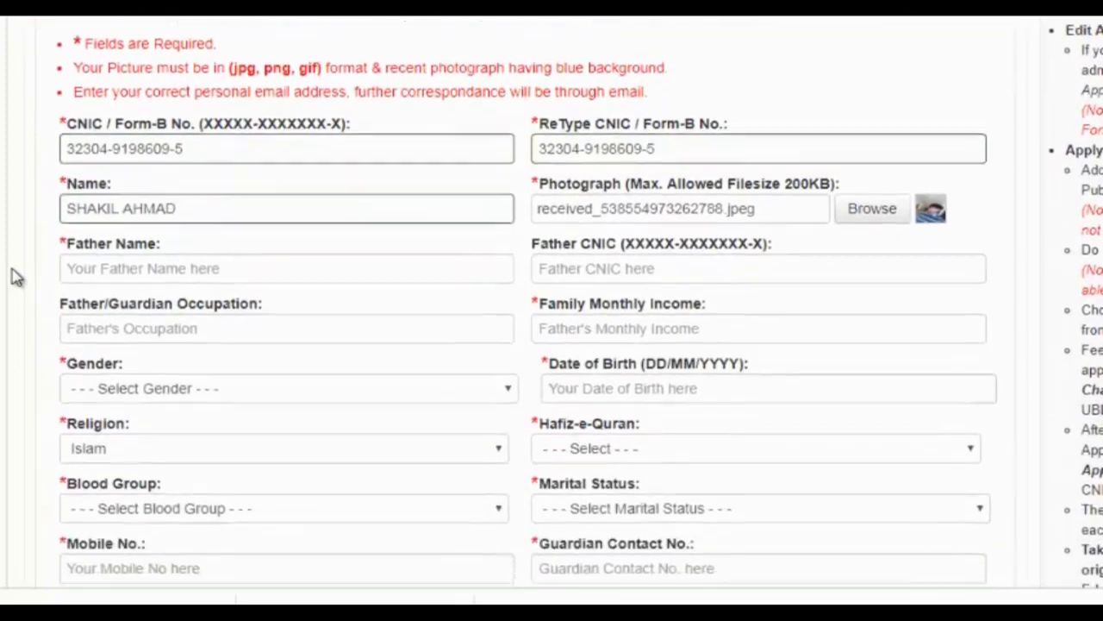
pyautogui.click(192, 179)
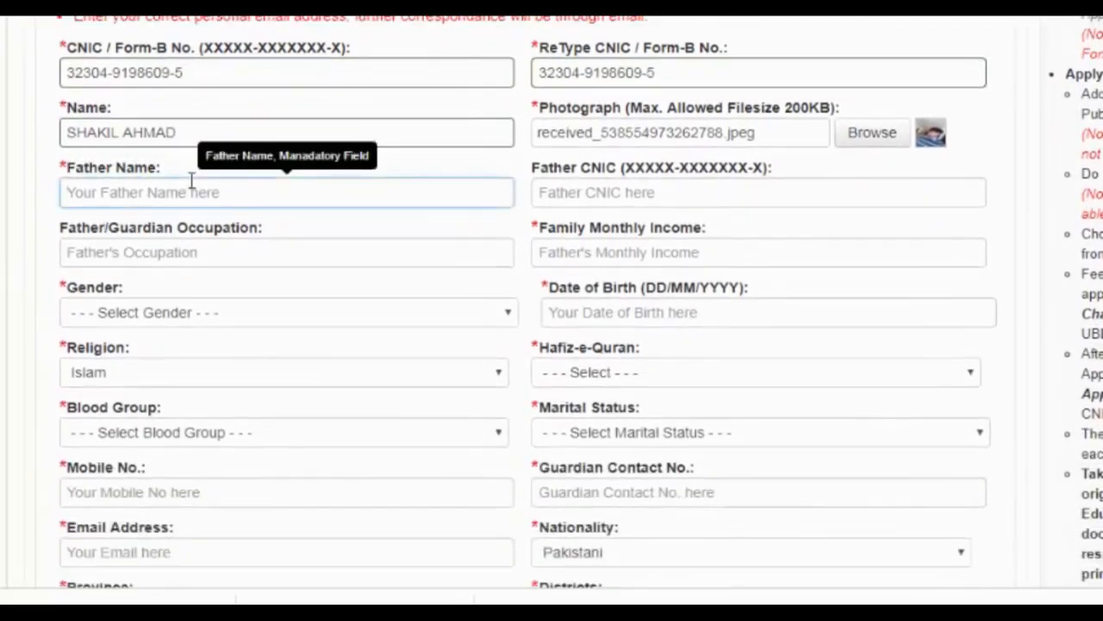
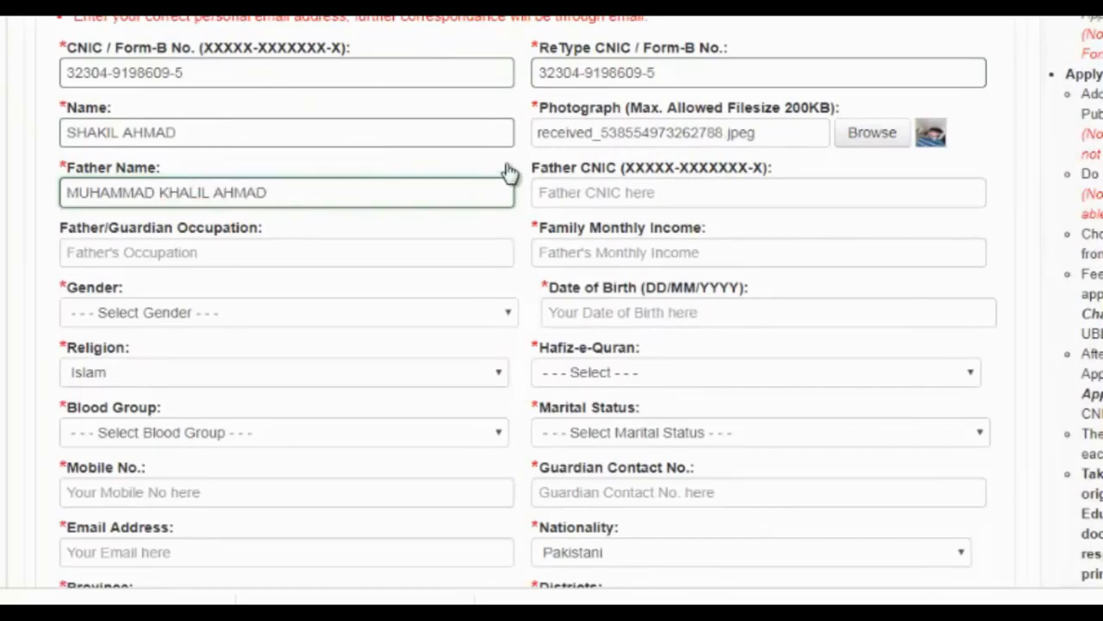
pyautogui.click(564, 190)
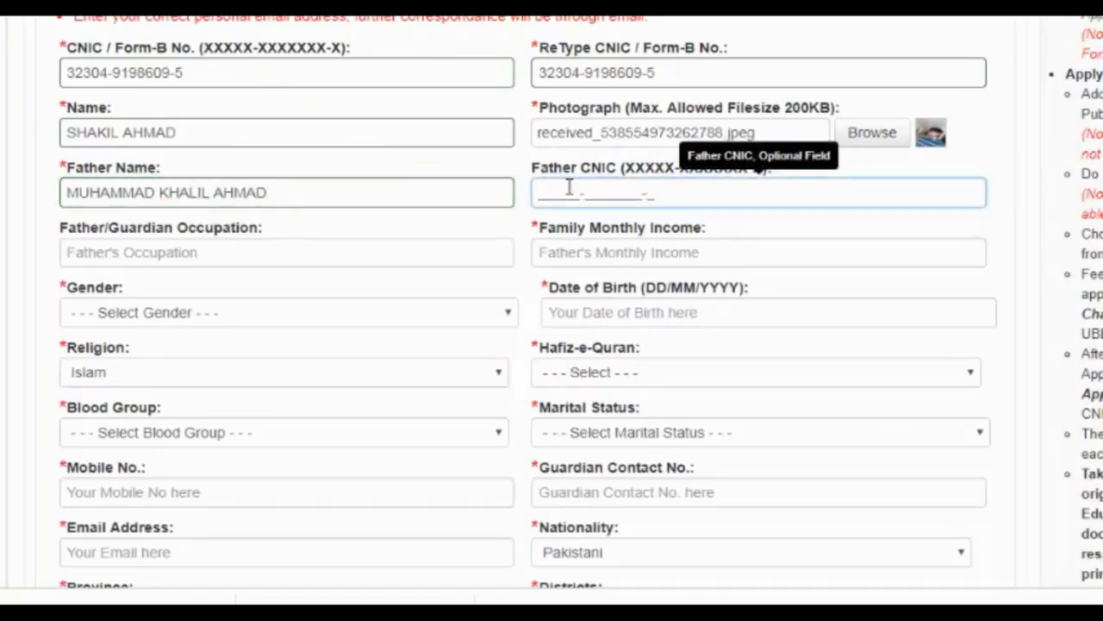
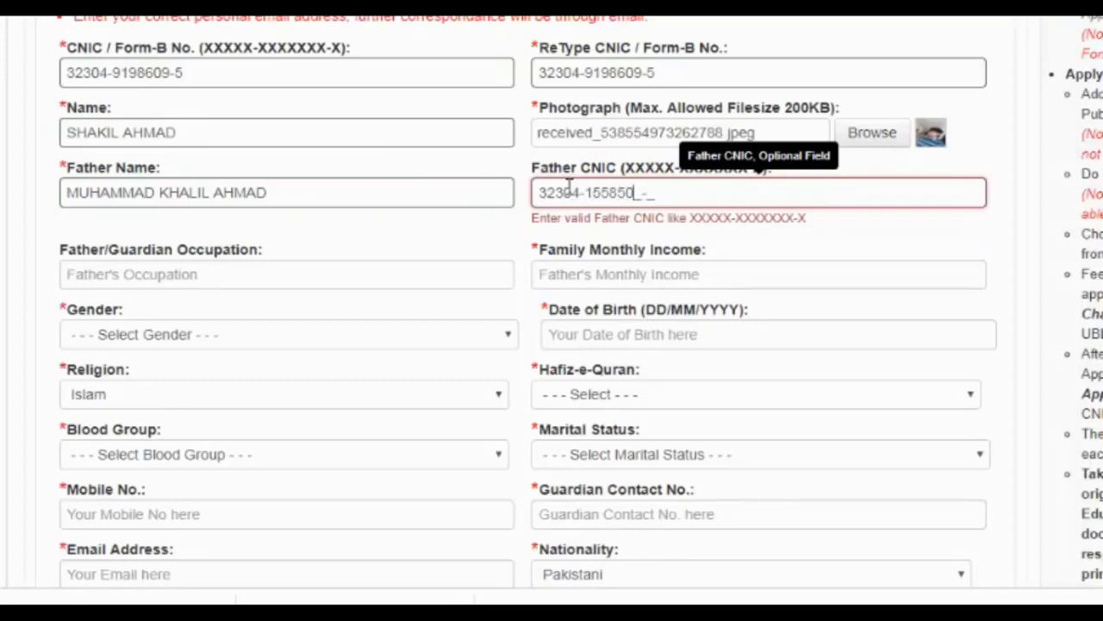
# - Set father's occupation to 'govt servant' and family monthly income to 23000
pyautogui.click(255, 251)
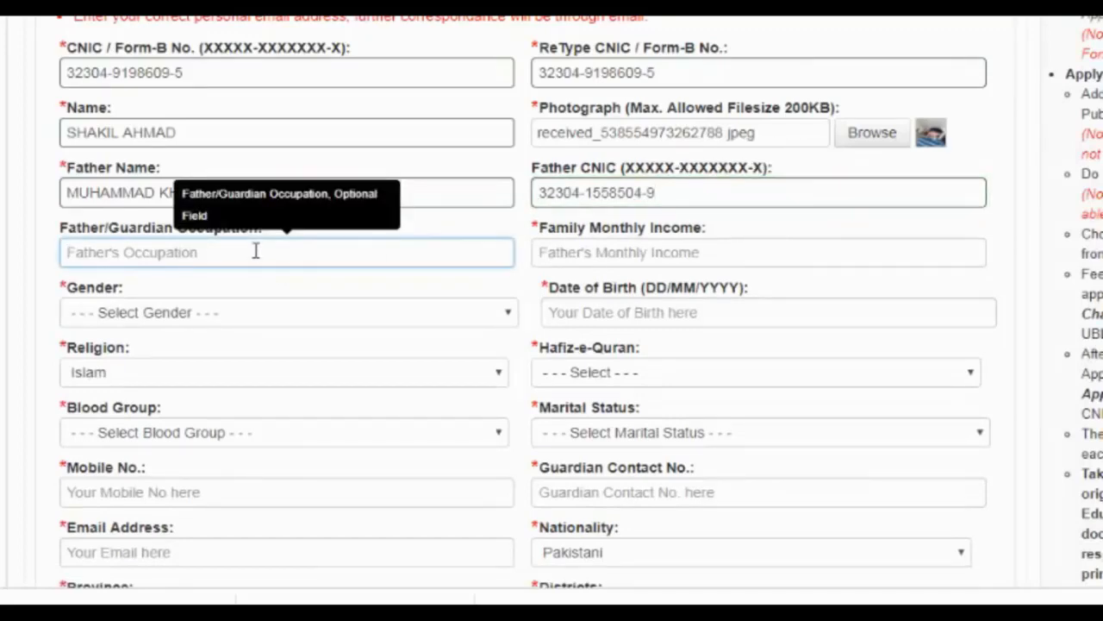
pyautogui.write('govt servant')
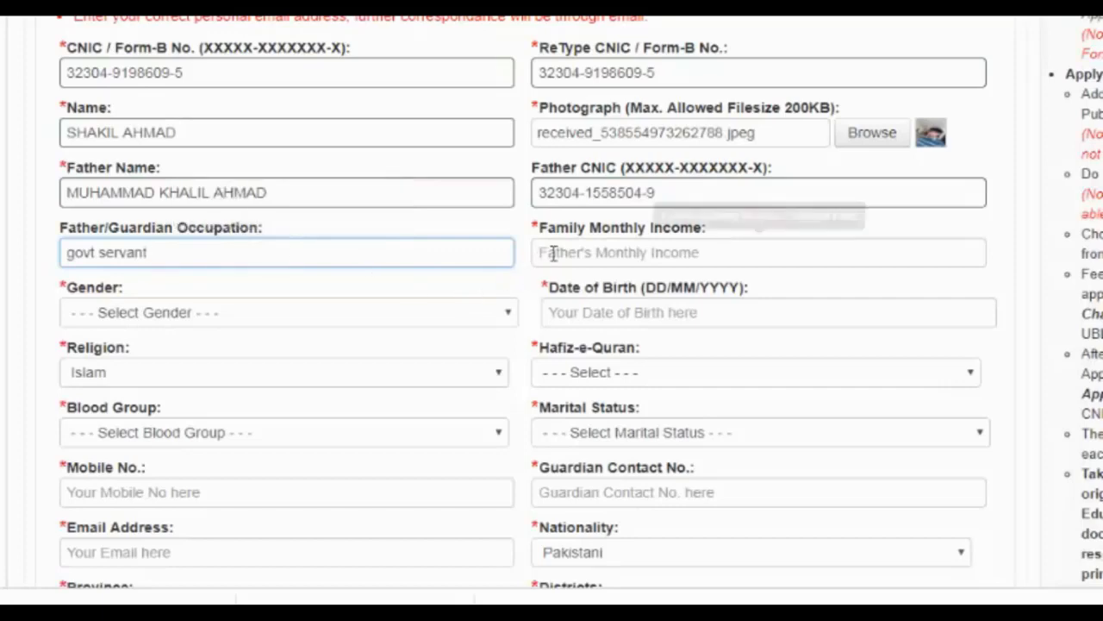
pyautogui.click(560, 250)
pyautogui.write('1')
pyautogui.press('BackSpace')
pyautogui.write('23000')
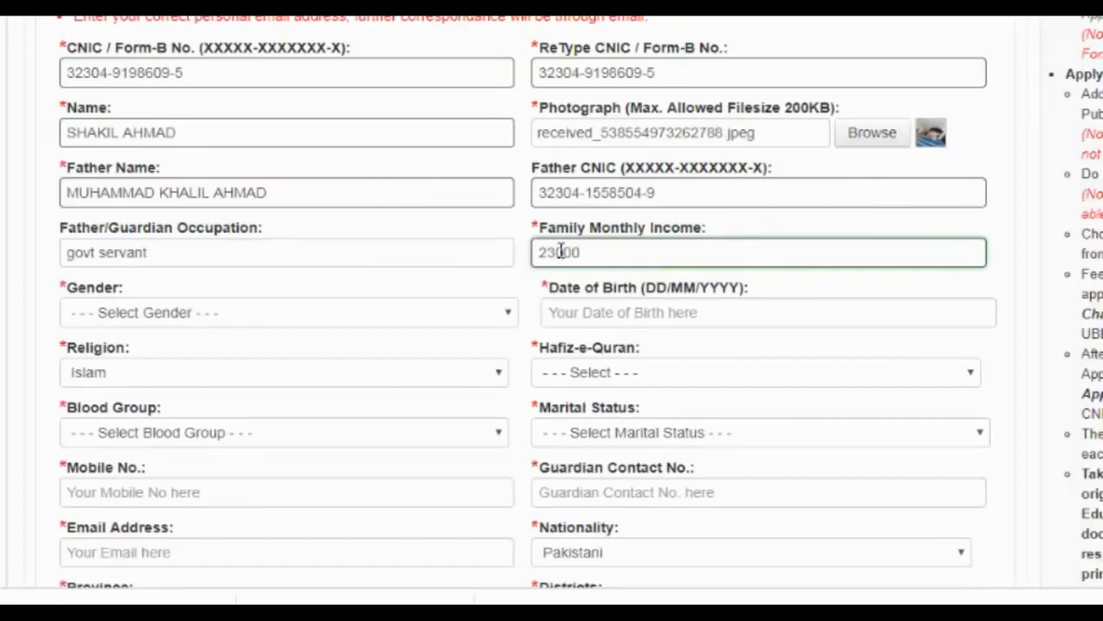
pyautogui.click(291, 313)
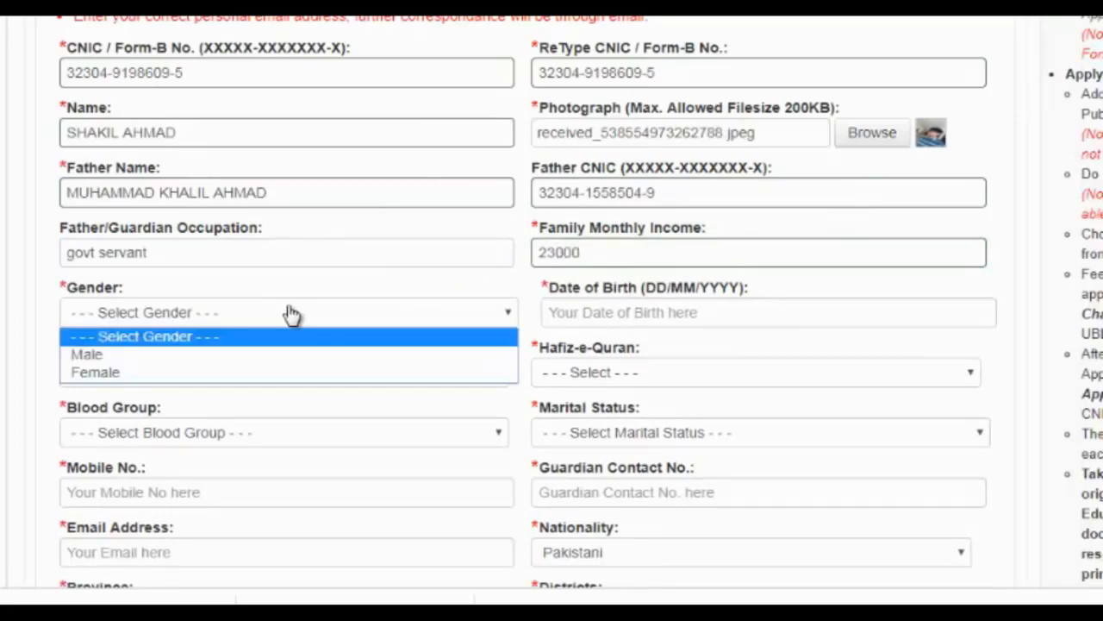
pyautogui.click(312, 359)
pyautogui.click(576, 319)
pyautogui.click(576, 320)
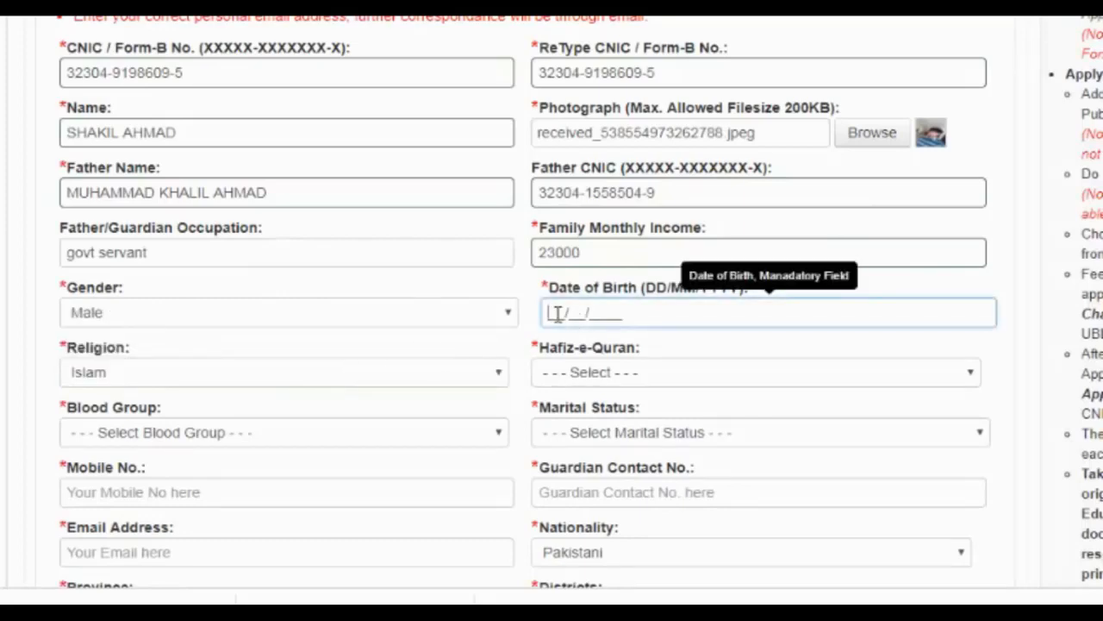
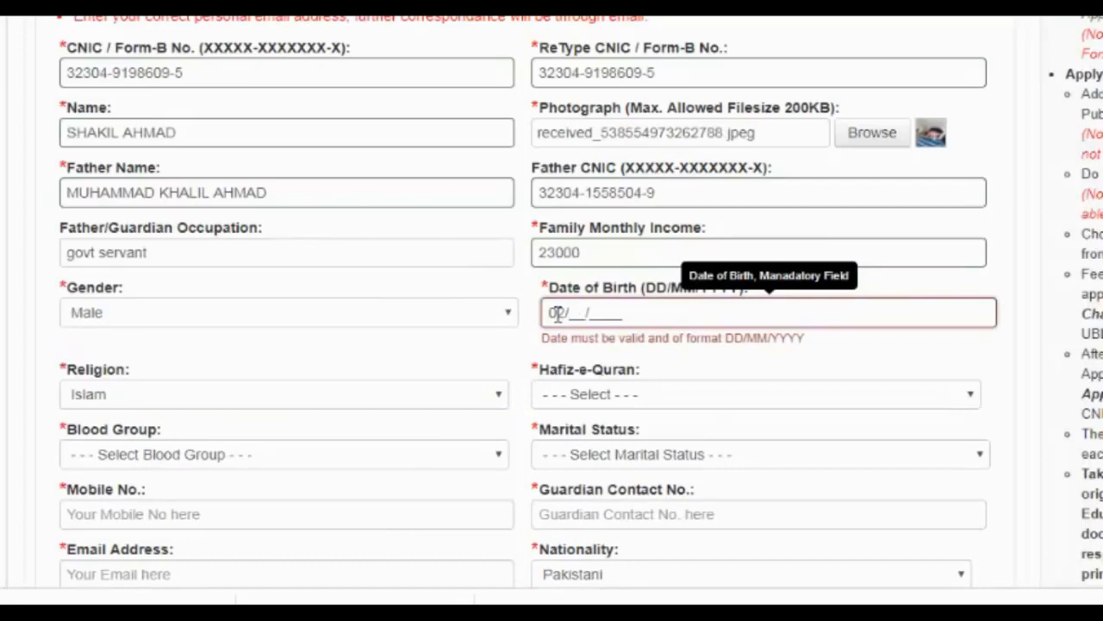
# - Keep religion Islam, set Hafiz-e-Quran to No and blood group to A+ve
pyautogui.click(287, 382)
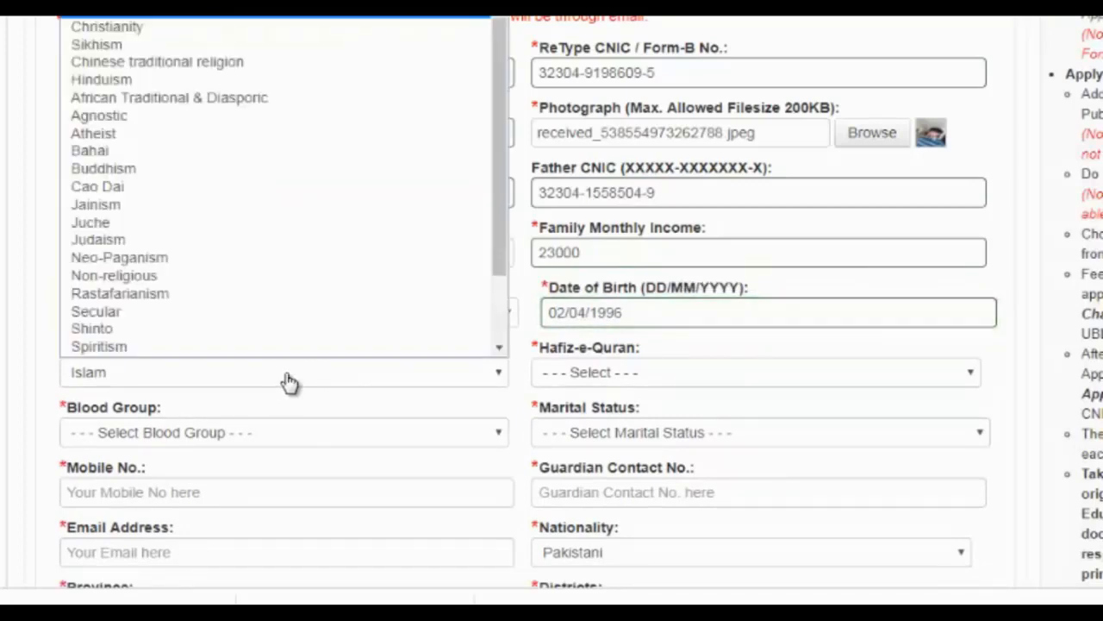
pyautogui.click(289, 382)
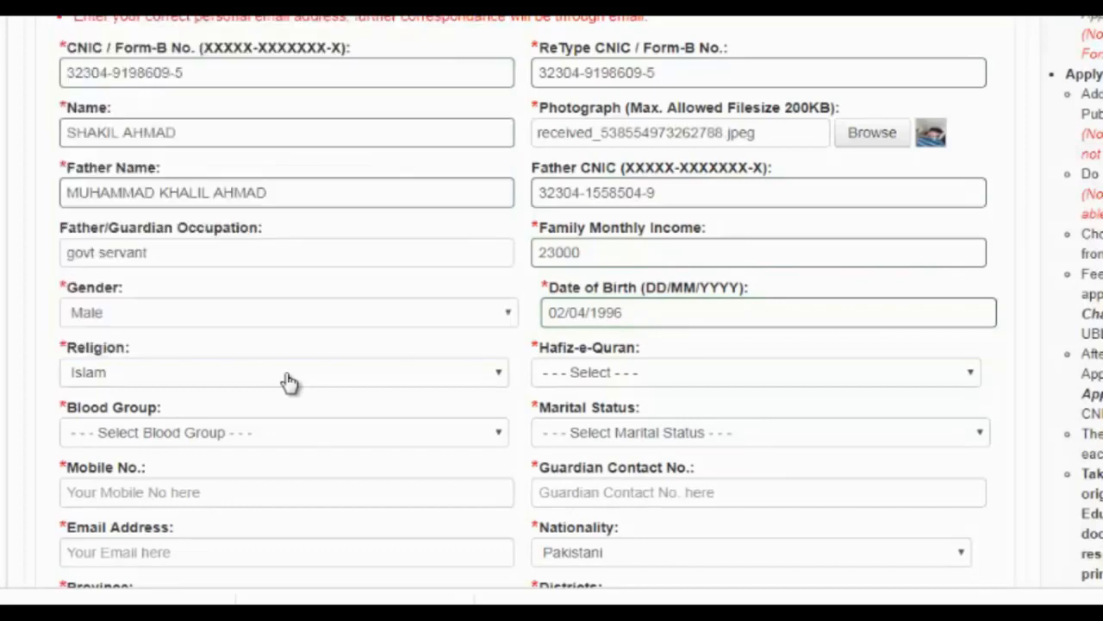
pyautogui.click(707, 383)
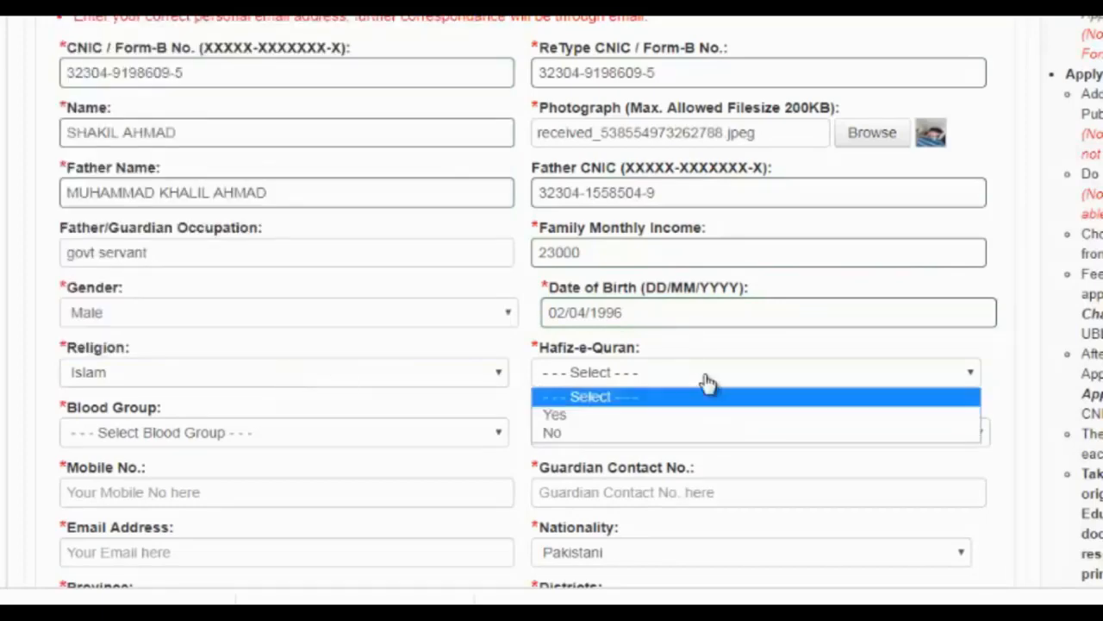
pyautogui.click(683, 440)
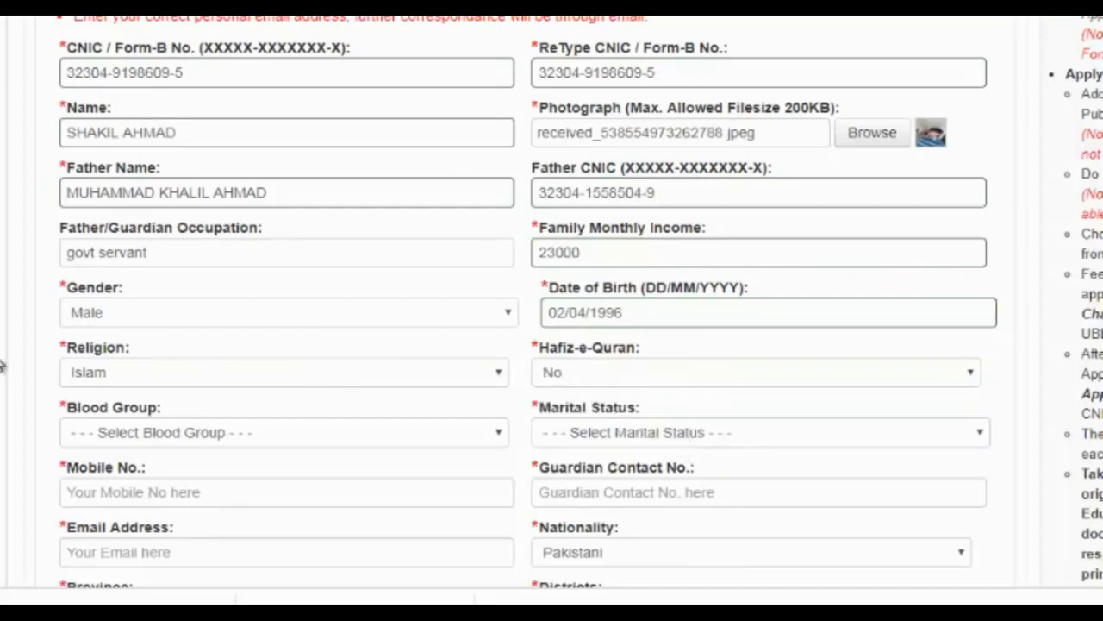
pyautogui.scroll(-3, 0, 365)
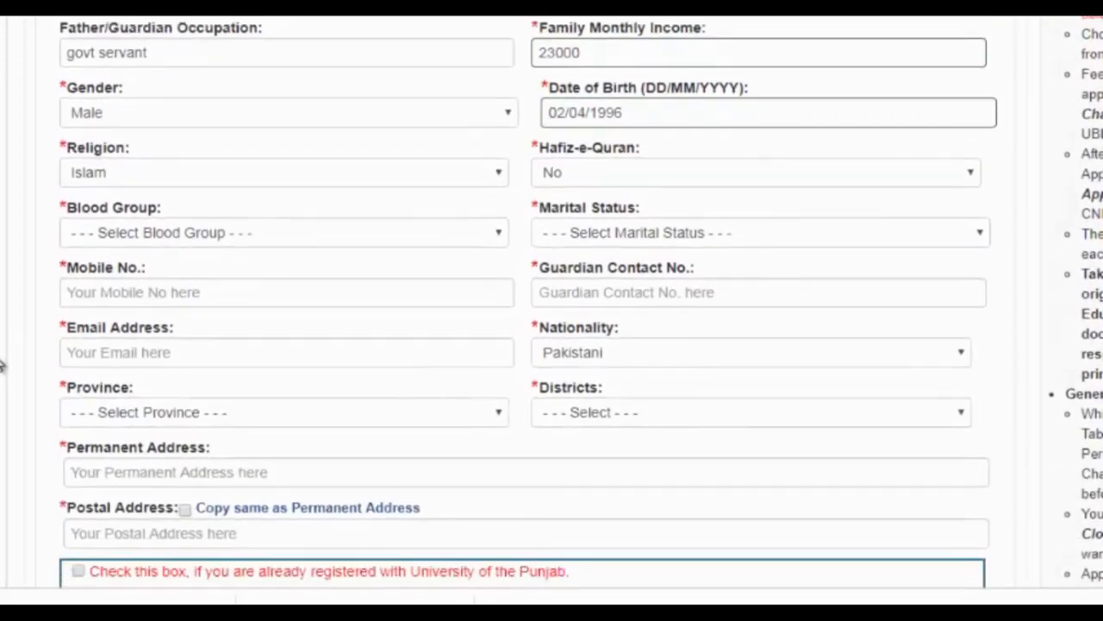
pyautogui.click(324, 239)
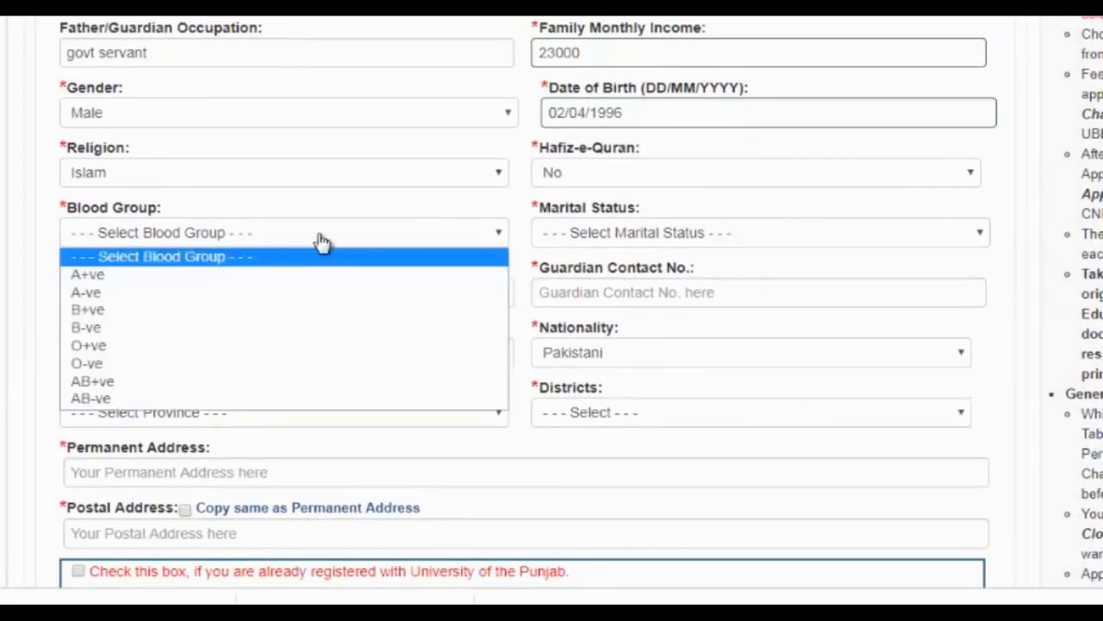
pyautogui.click(291, 274)
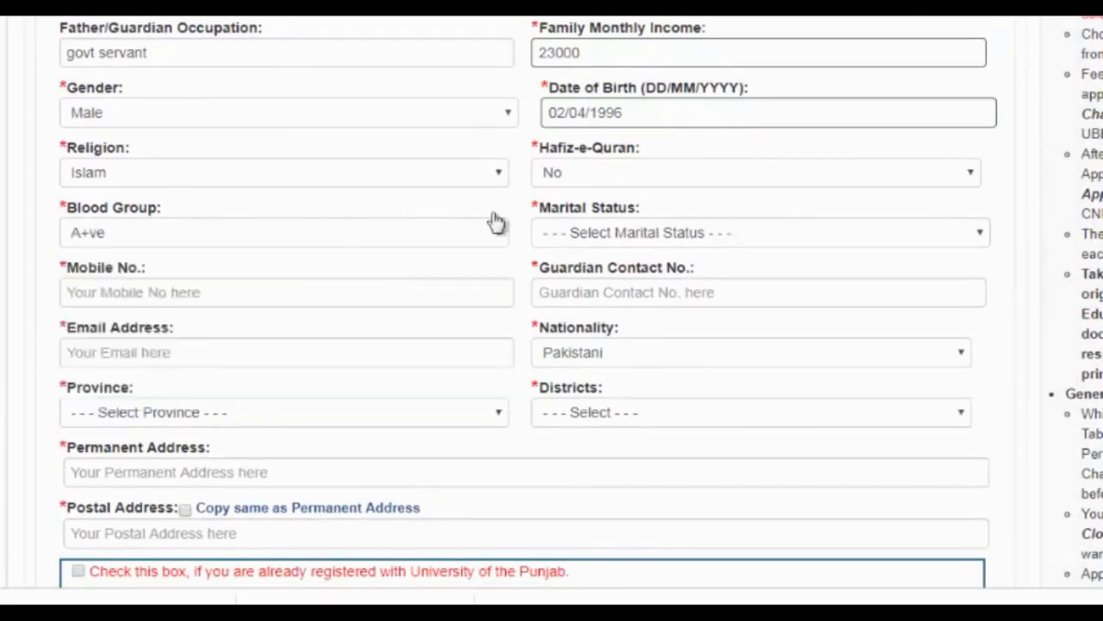
# - Set marital status to Single and enter the applicant's mobile and guardian contact numbers
pyautogui.click(636, 242)
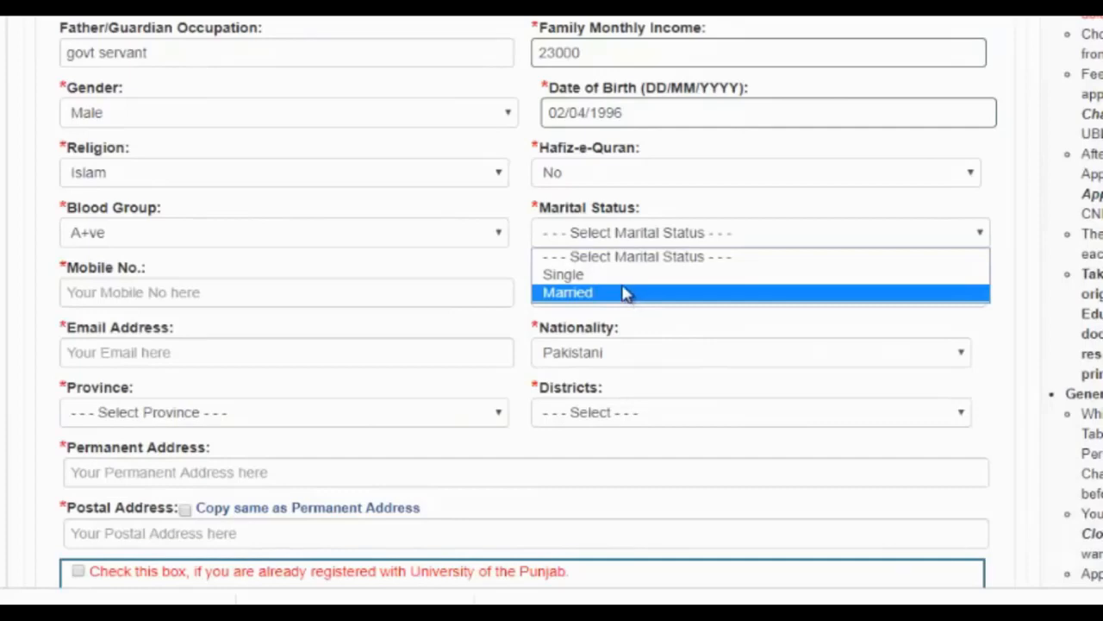
pyautogui.click(614, 275)
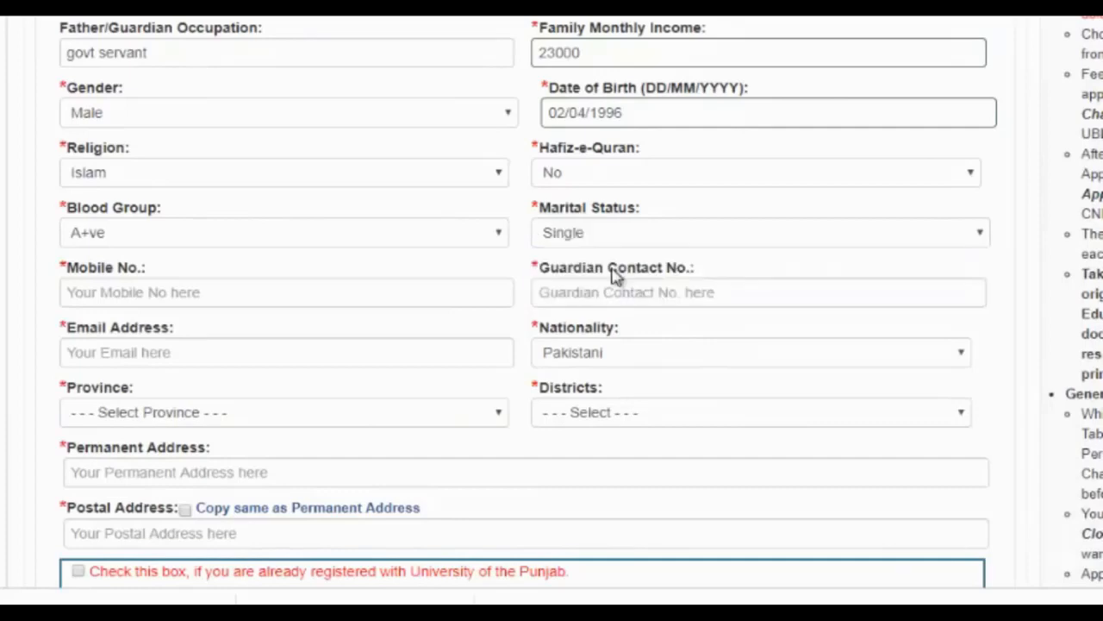
pyautogui.click(279, 284)
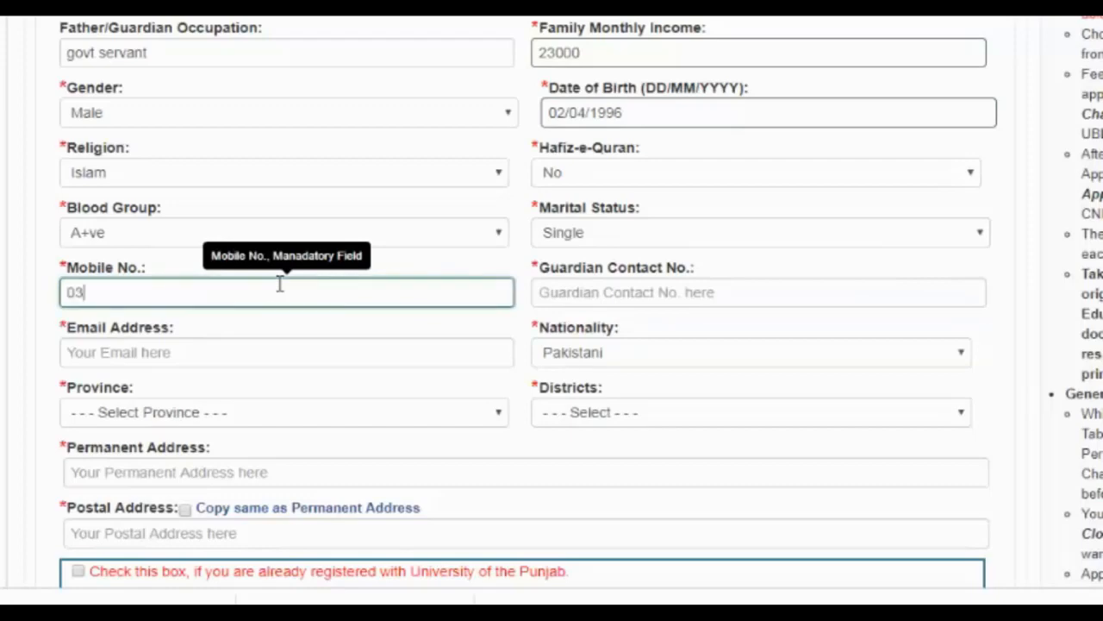
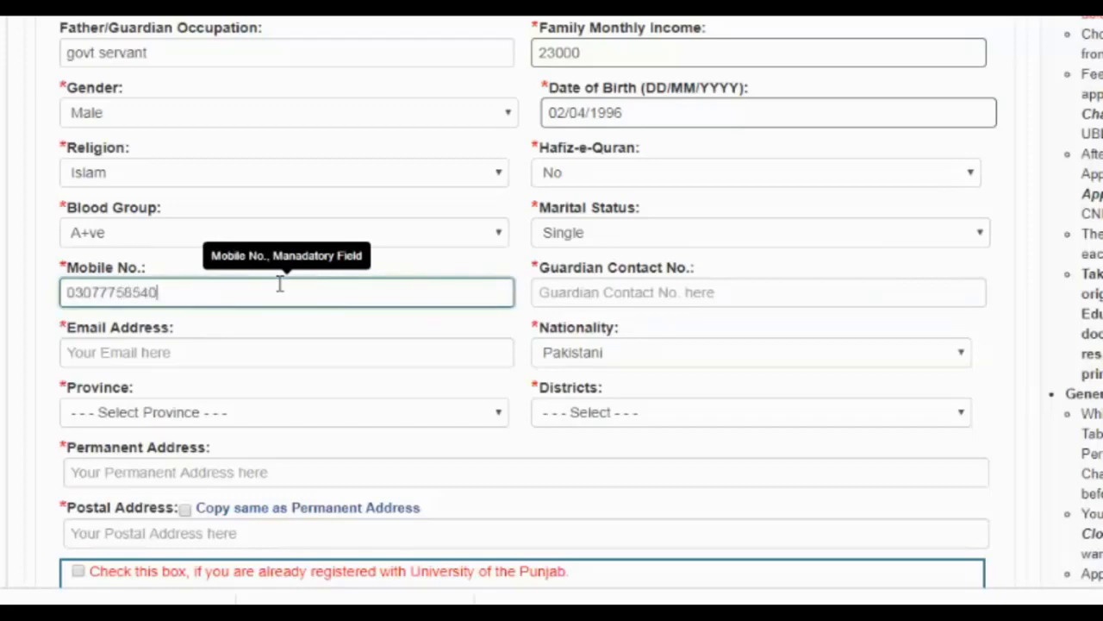
pyautogui.click(691, 281)
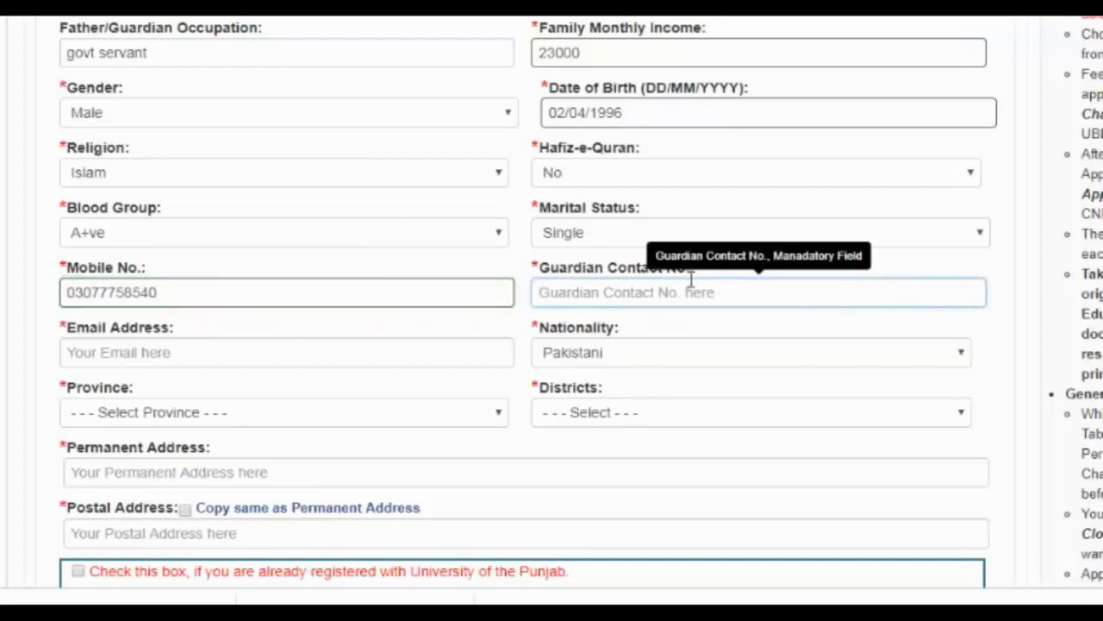
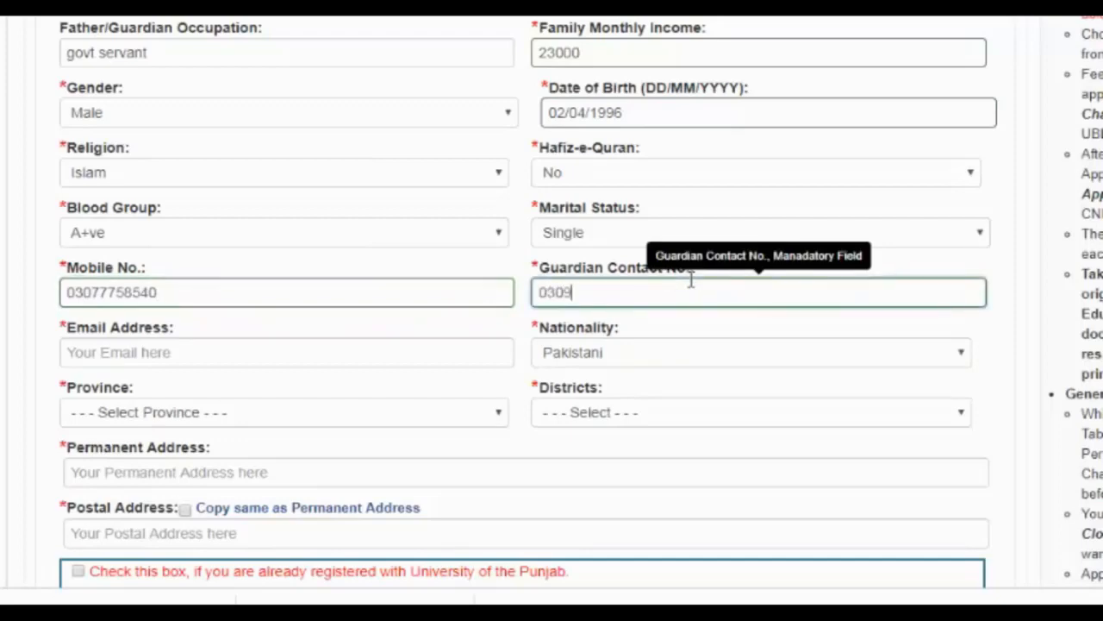
# - Fill in the applicant's e-mail address and open the Province list
pyautogui.click(300, 350)
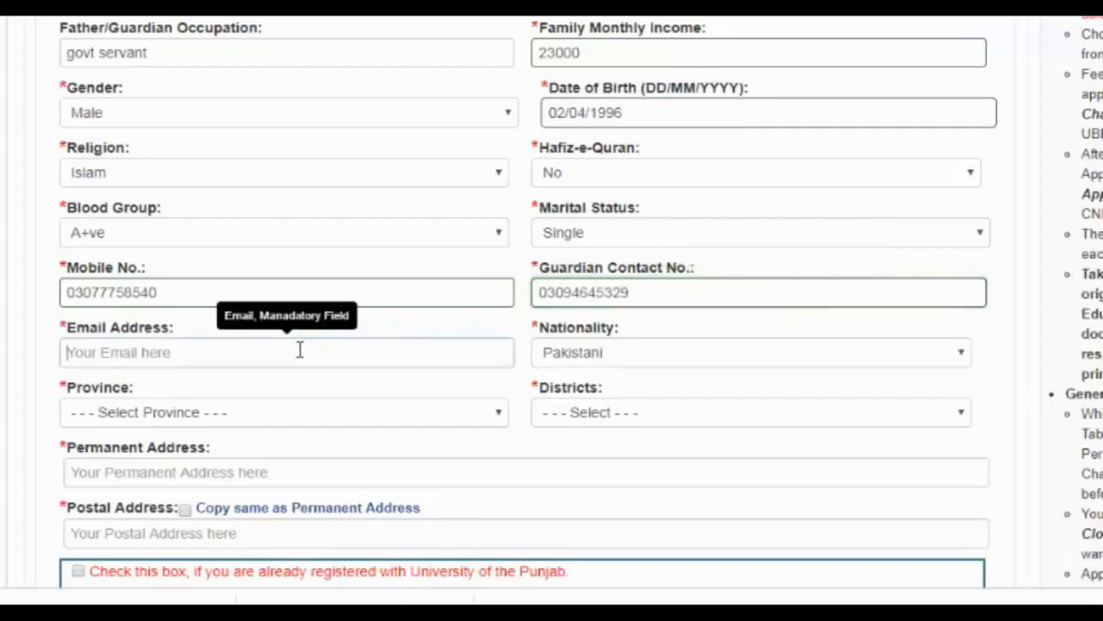
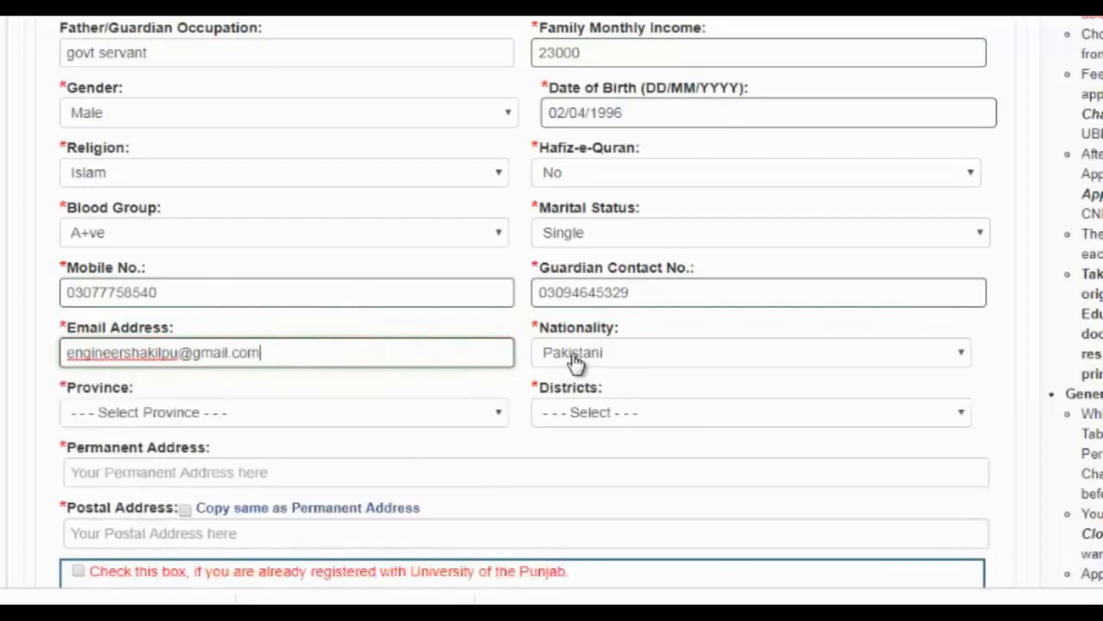
pyautogui.click(315, 410)
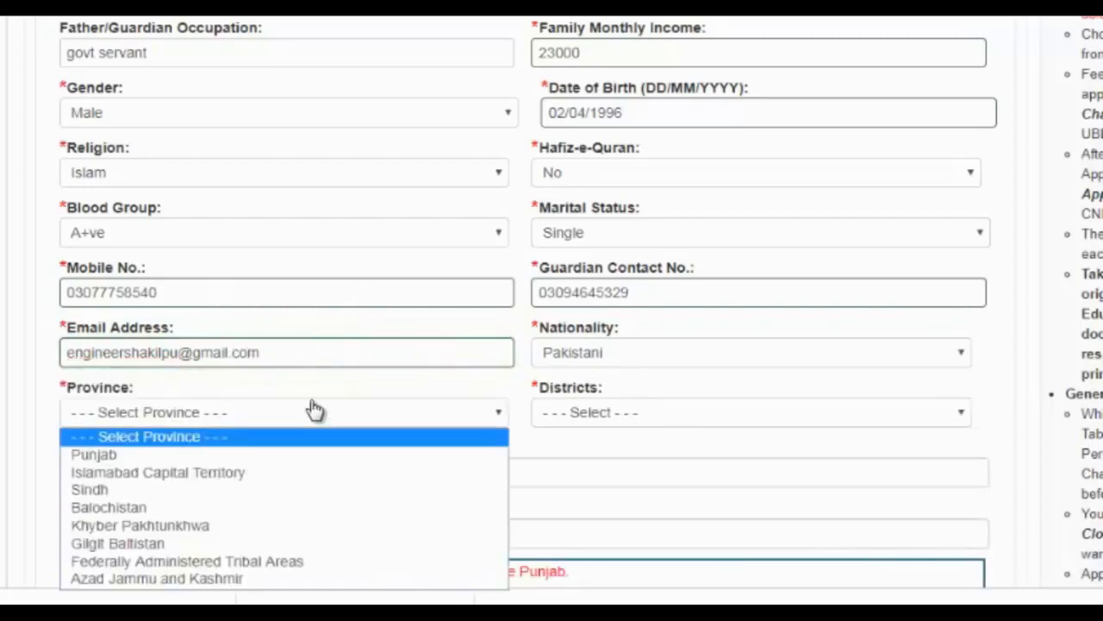
# - Set Province to Punjab and District to Muzaffargarh
pyautogui.click(282, 457)
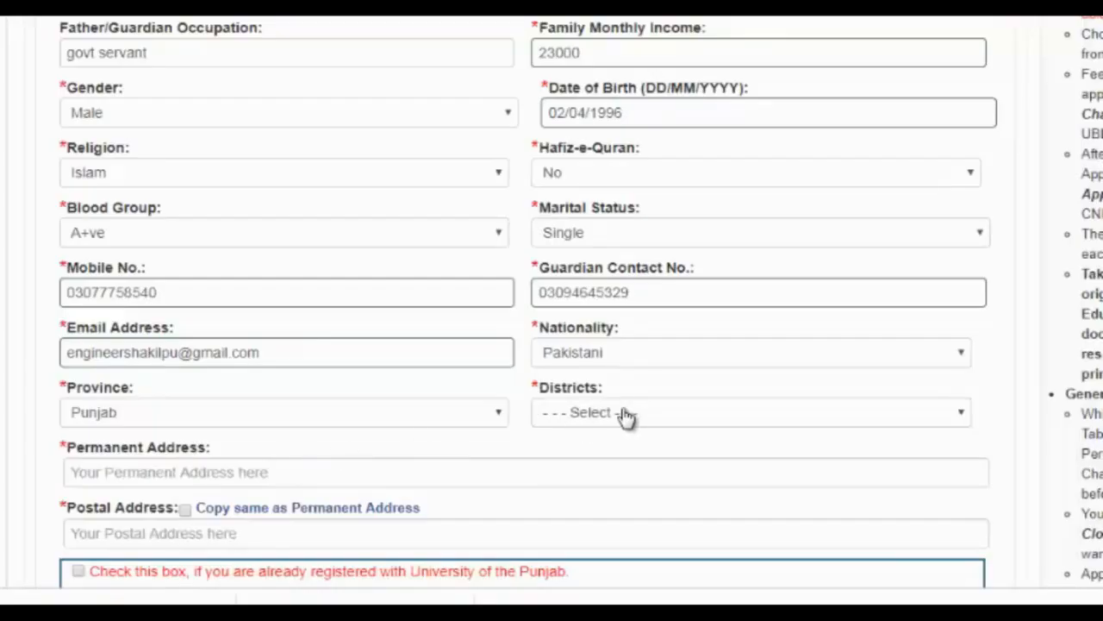
pyautogui.click(625, 416)
pyautogui.write('muz')
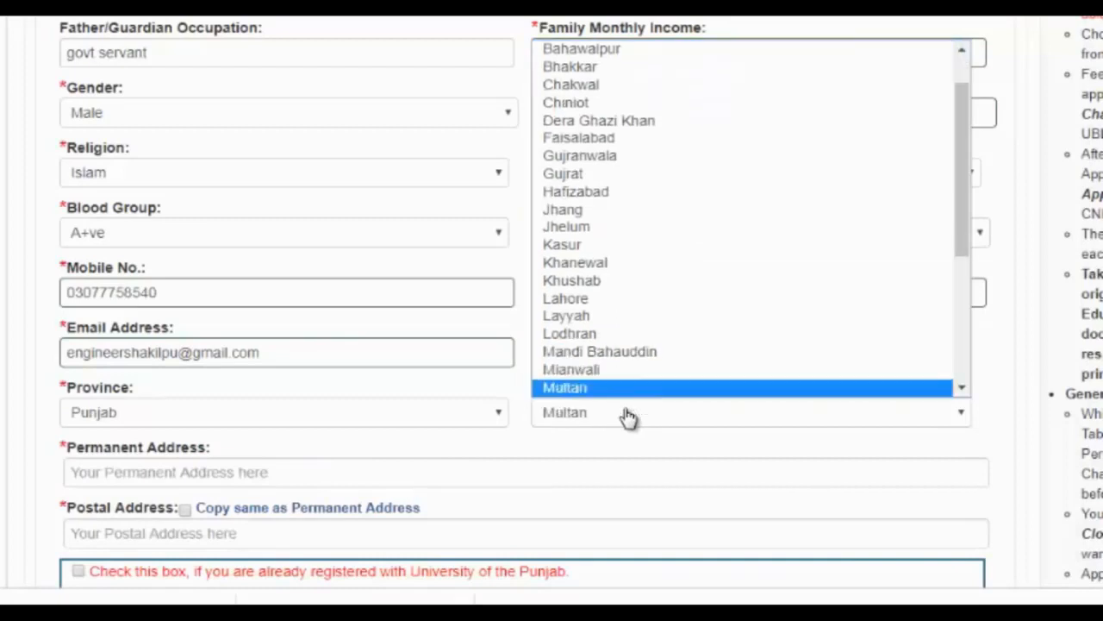
pyautogui.press('Return')
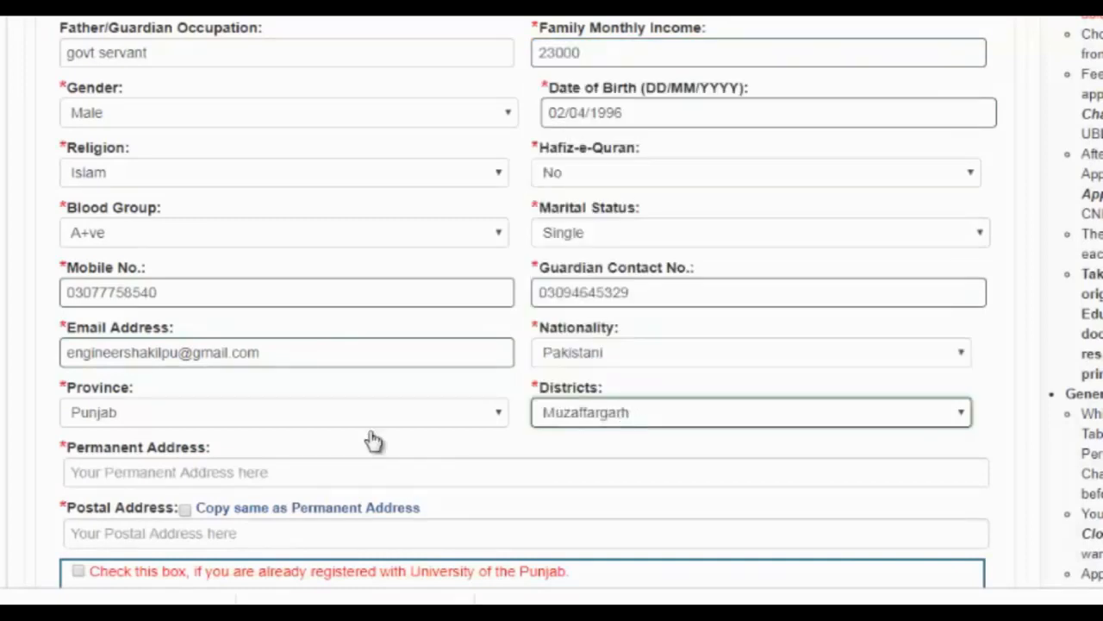
# - Enter Muzaffargarh as the permanent address and copy it to the postal address
pyautogui.click(123, 480)
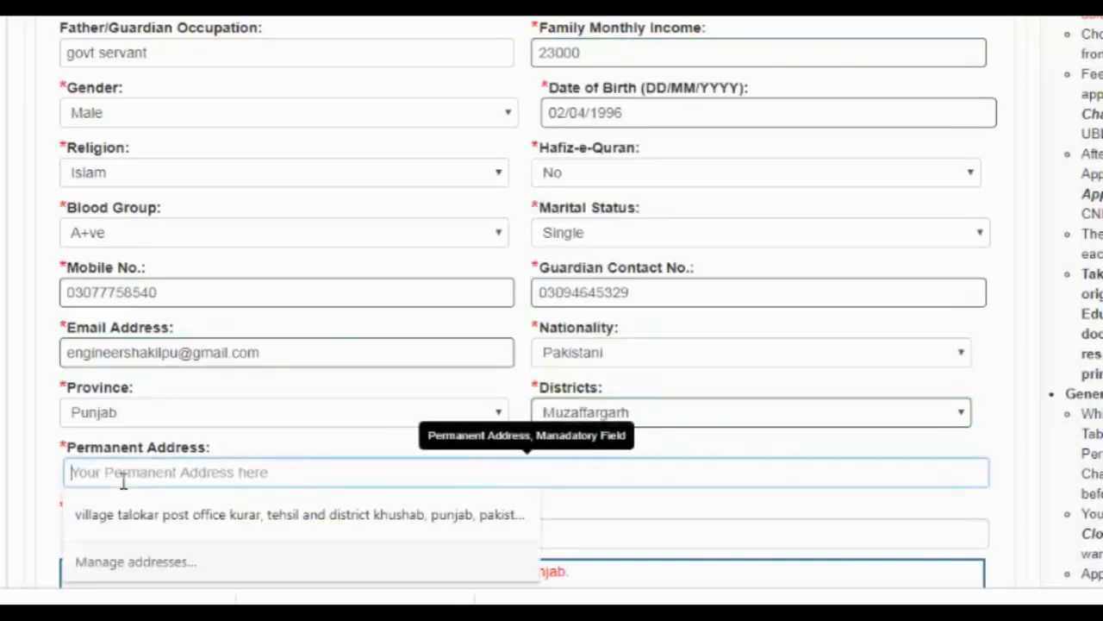
pyautogui.write('Muz')
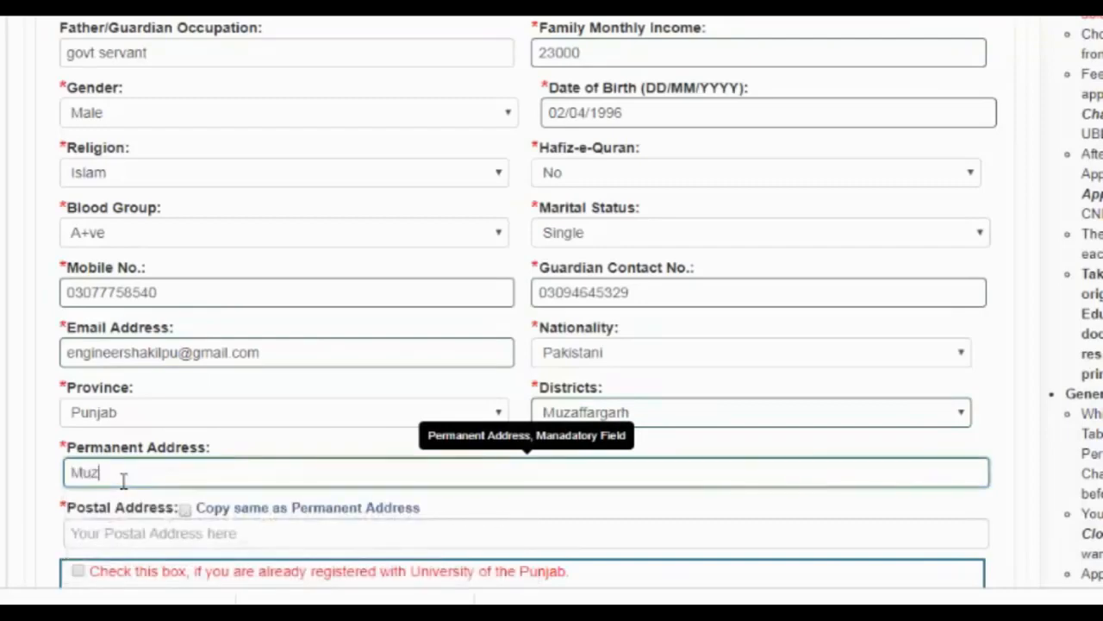
pyautogui.write('affargarh')
pyautogui.scroll(-3, 2, 407)
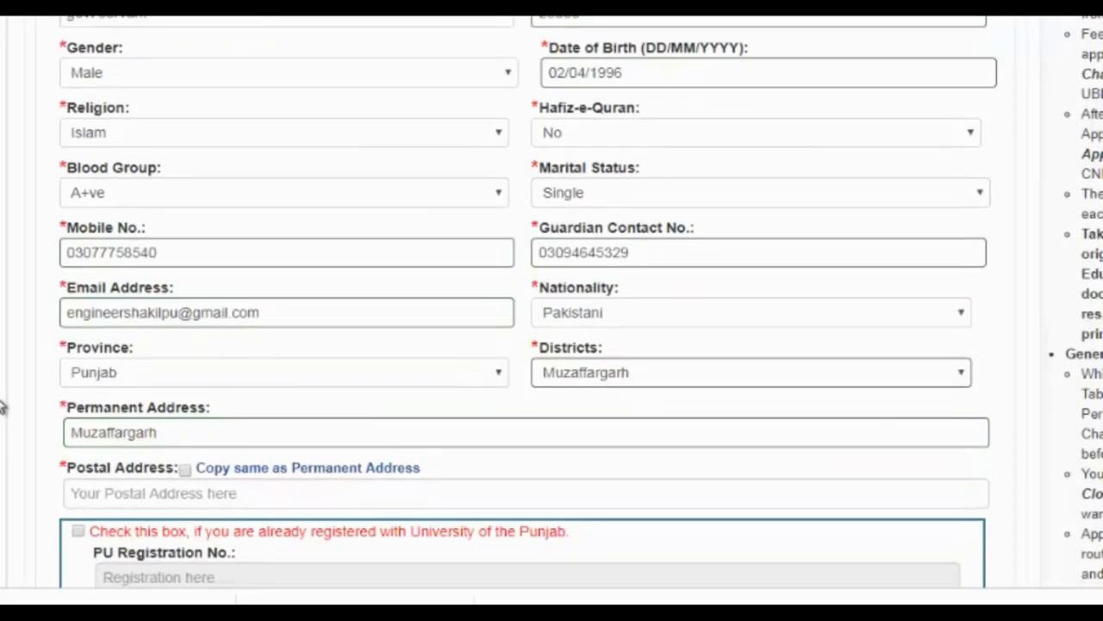
pyautogui.scroll(-2, 3, 407)
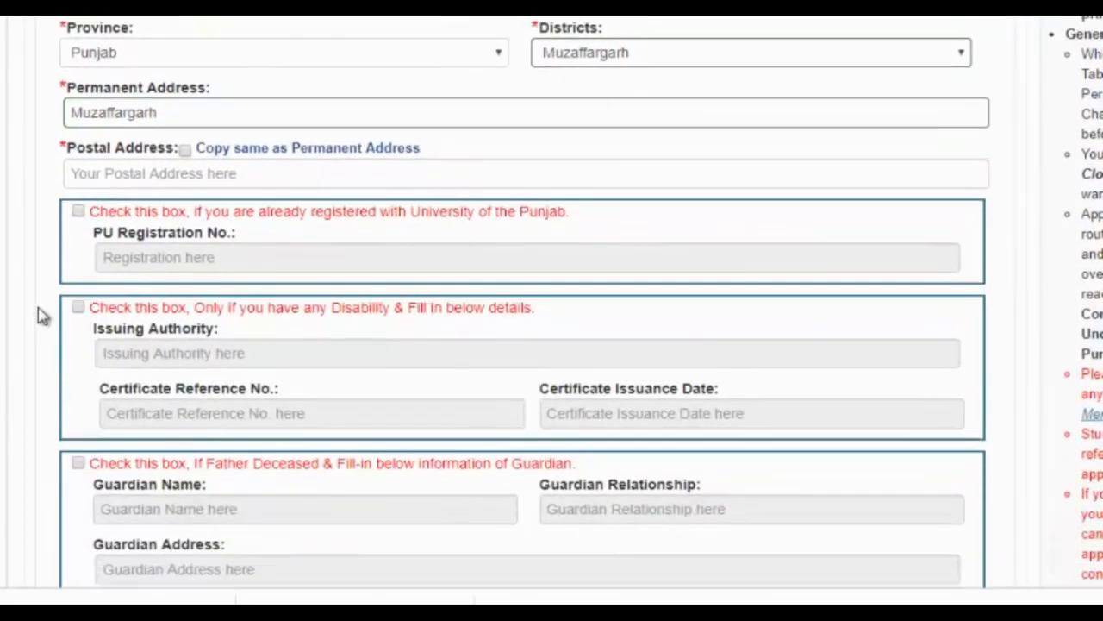
pyautogui.click(185, 151)
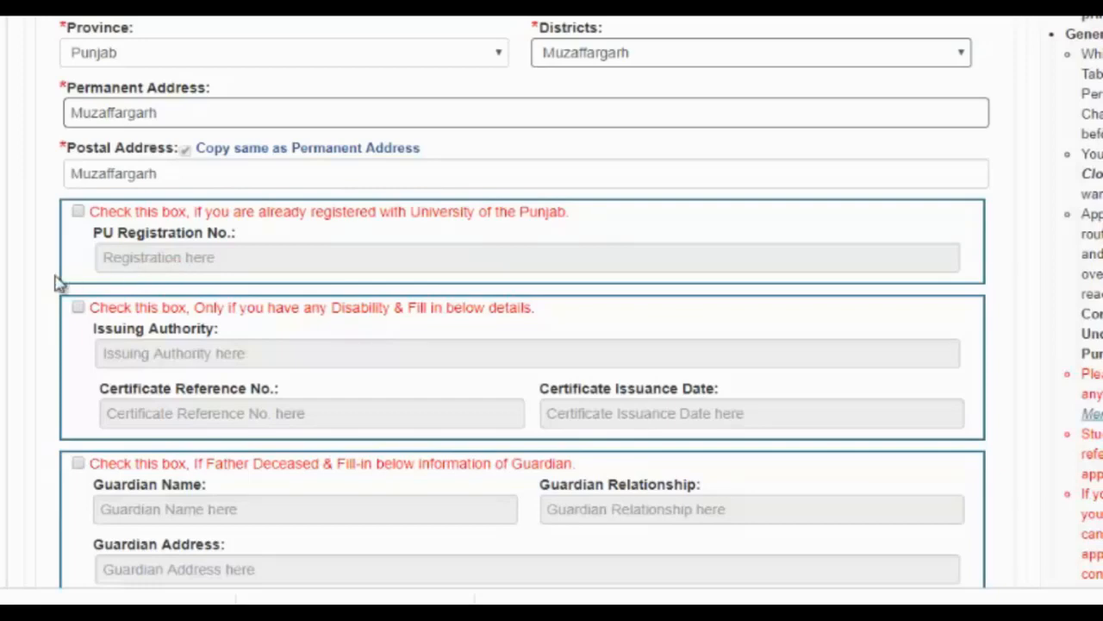
pyautogui.scroll(-3, 57, 285)
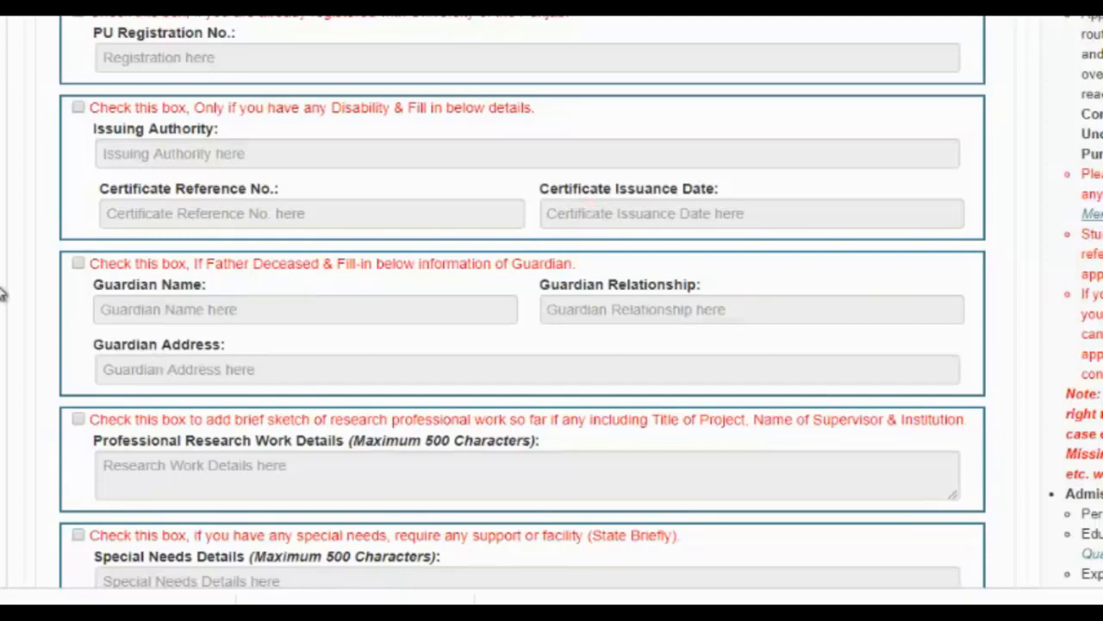
pyautogui.scroll(-1, 2, 293)
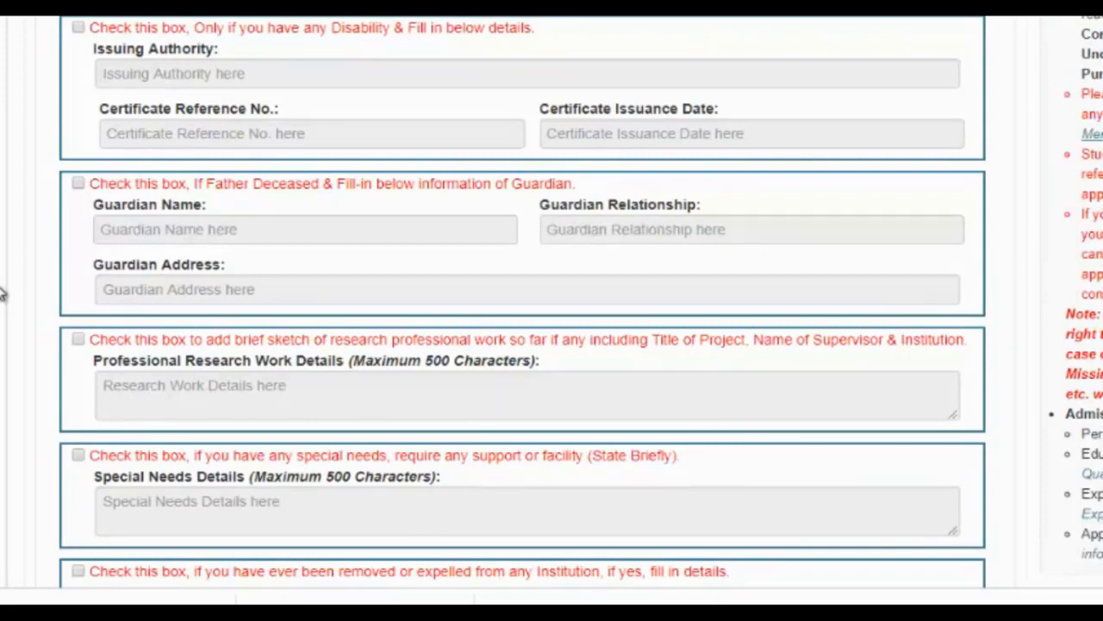
pyautogui.click(78, 185)
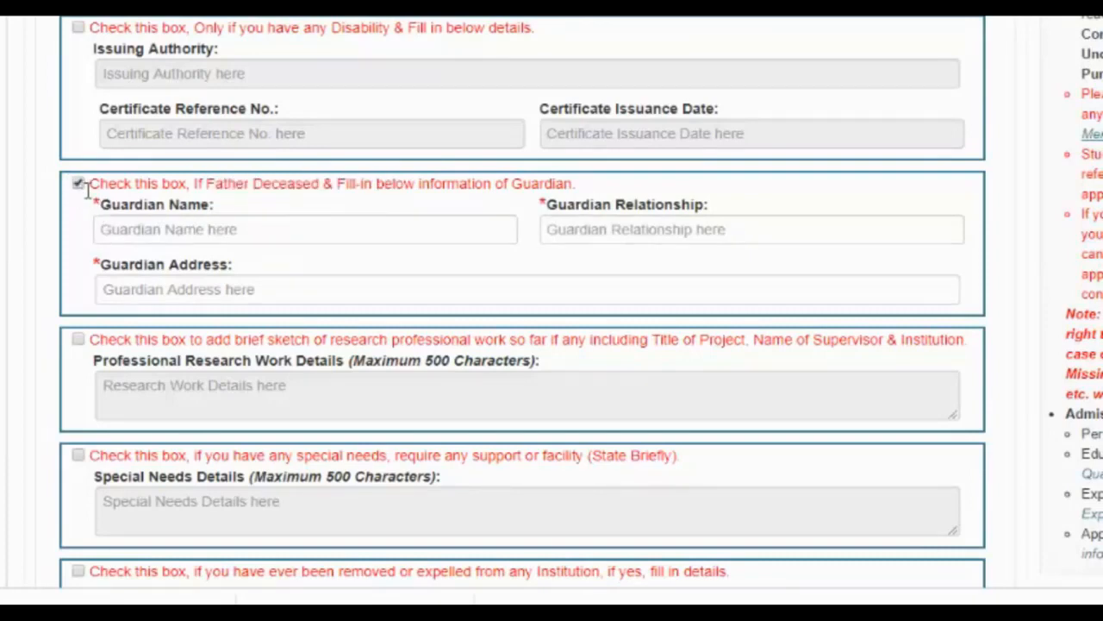
pyautogui.click(78, 184)
pyautogui.scroll(-1, 2, 169)
pyautogui.scroll(-2, 2, 169)
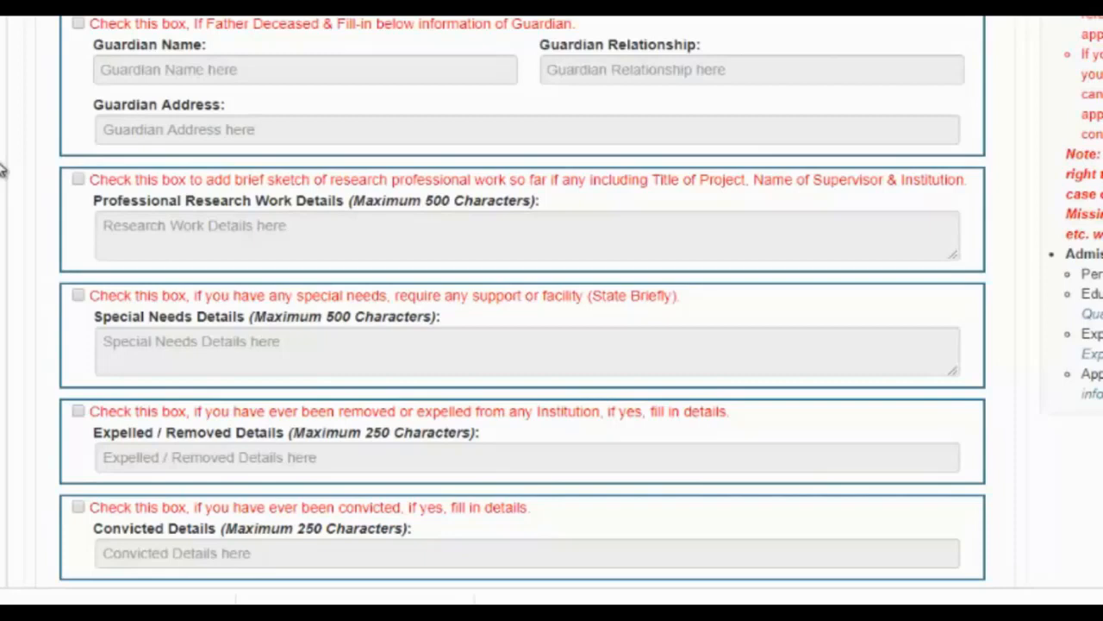
pyautogui.scroll(-1, 3, 170)
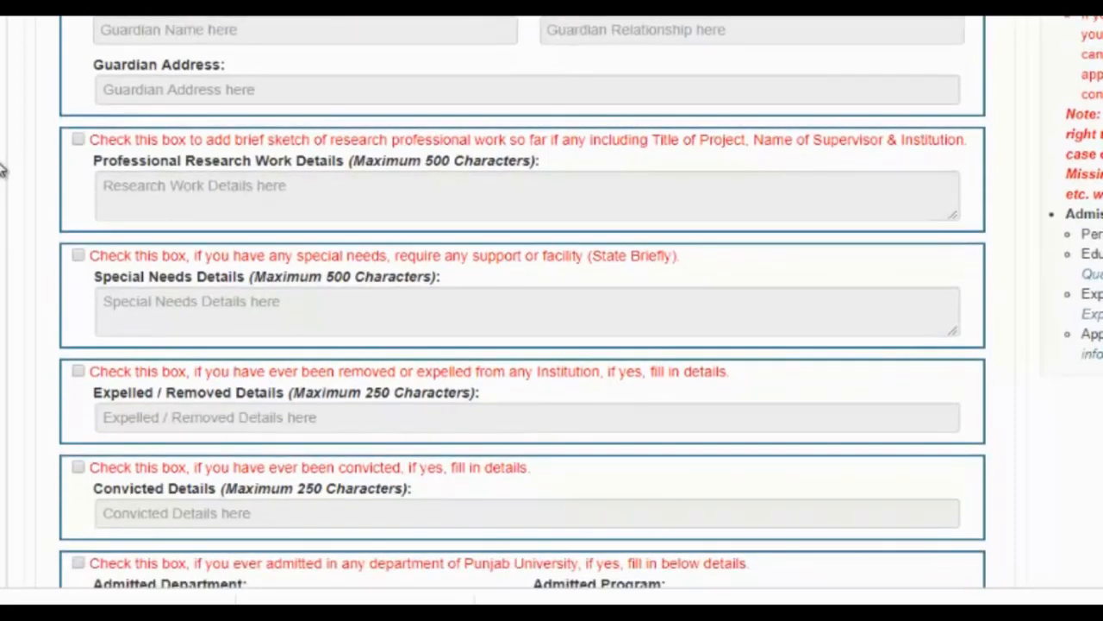
pyautogui.scroll(-1, 3, 170)
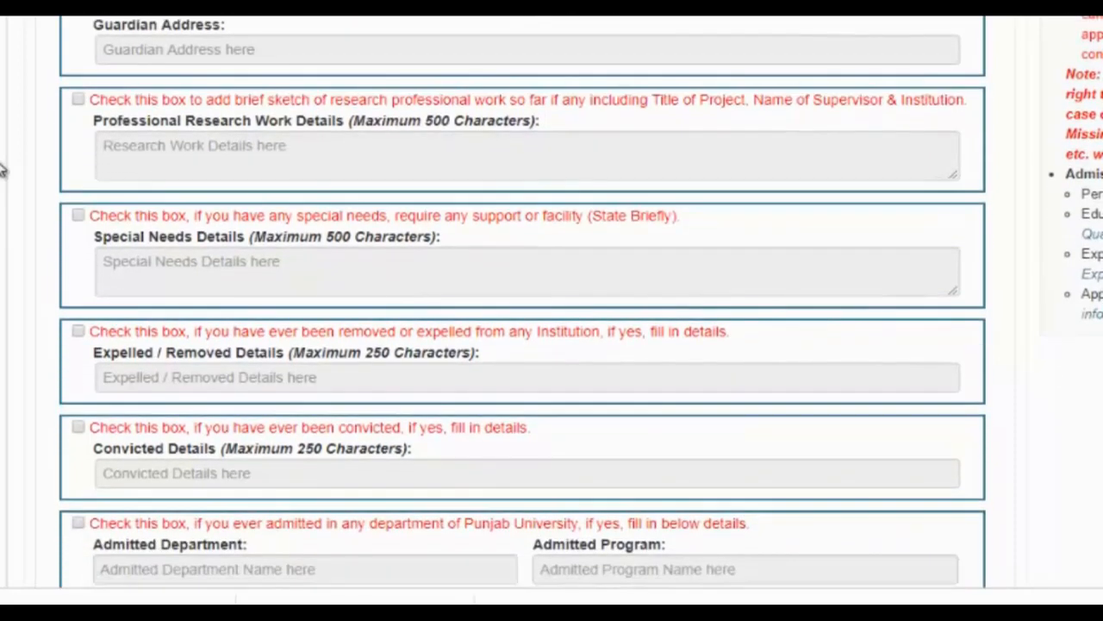
pyautogui.scroll(2, 3, 170)
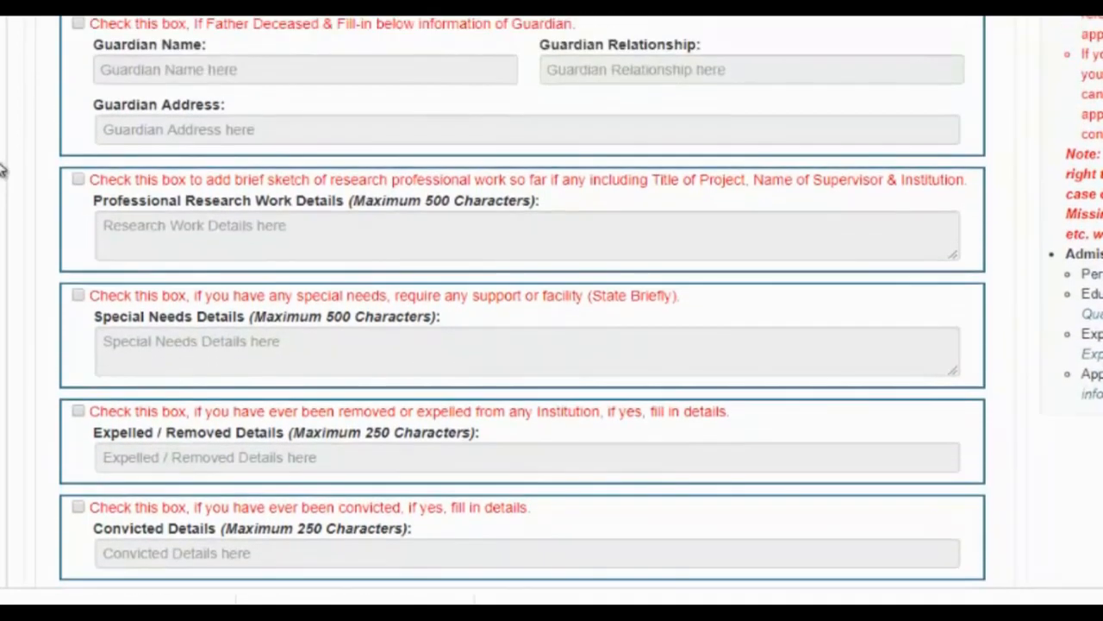
pyautogui.scroll(10, 54, 168)
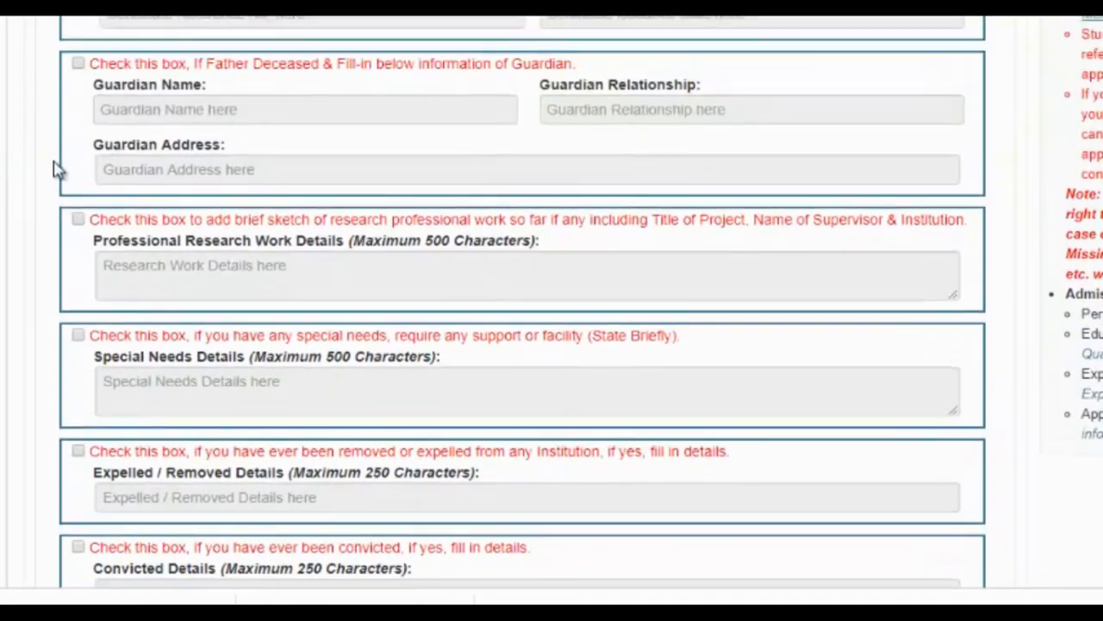
pyautogui.scroll(3, 55, 168)
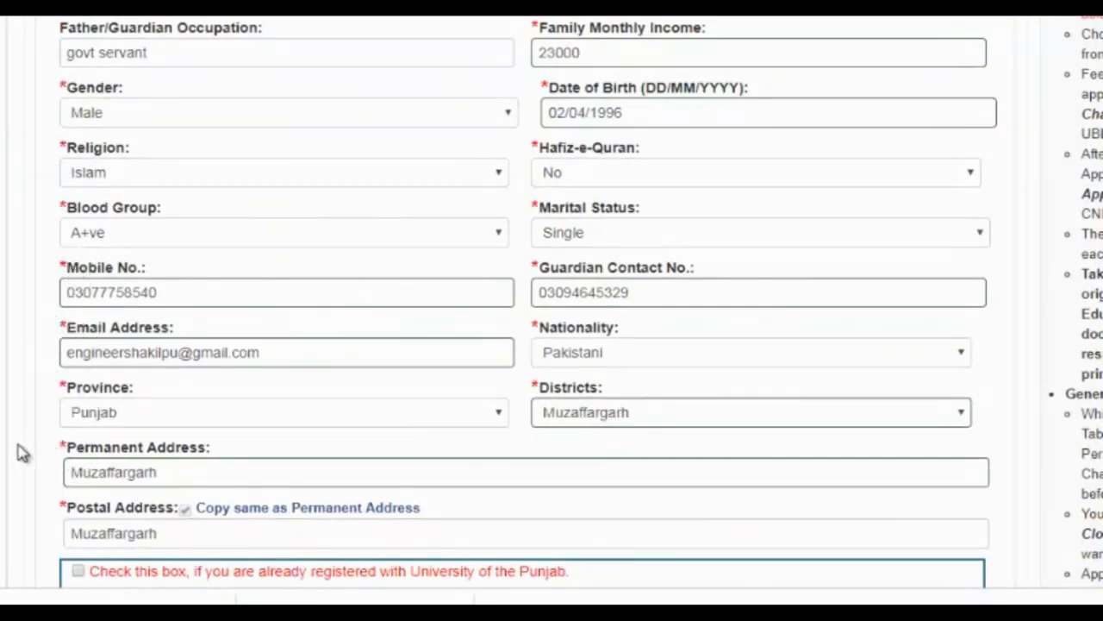
# - Save the personal information with Save & Proceed, leaving optional sections empty
pyautogui.scroll(-3, 17, 451)
pyautogui.scroll(-6, 21, 453)
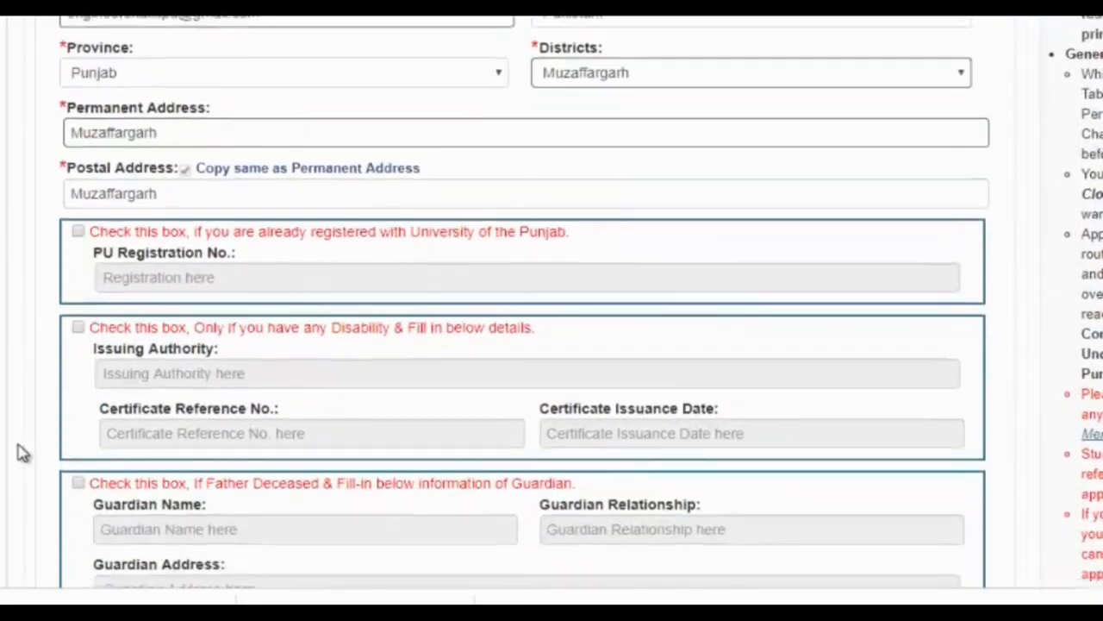
pyautogui.scroll(-5, 22, 452)
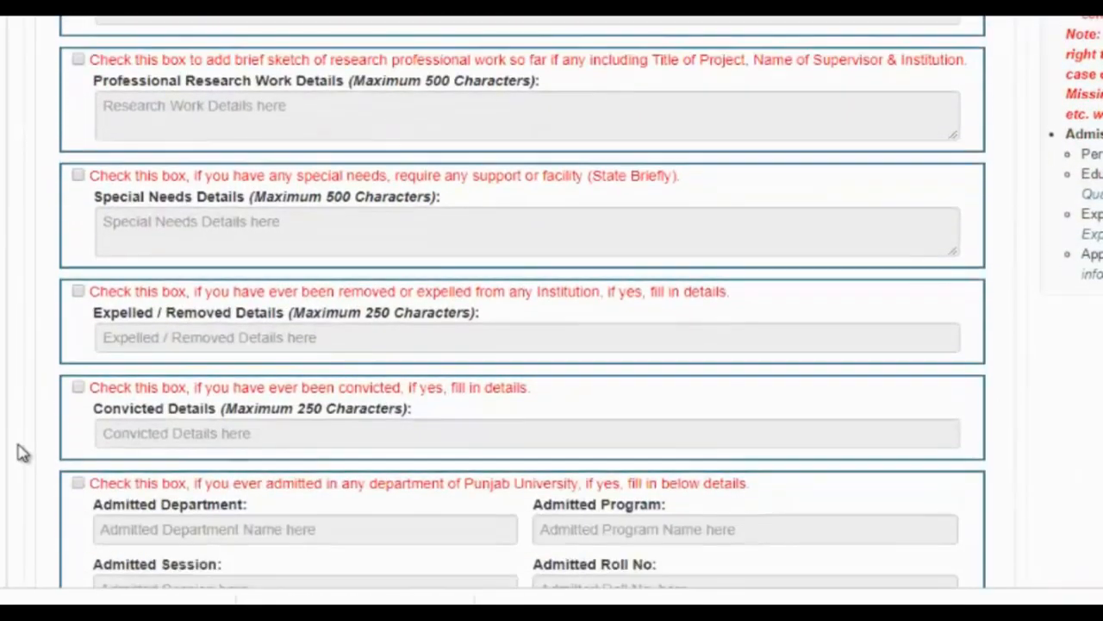
pyautogui.scroll(-2, 22, 453)
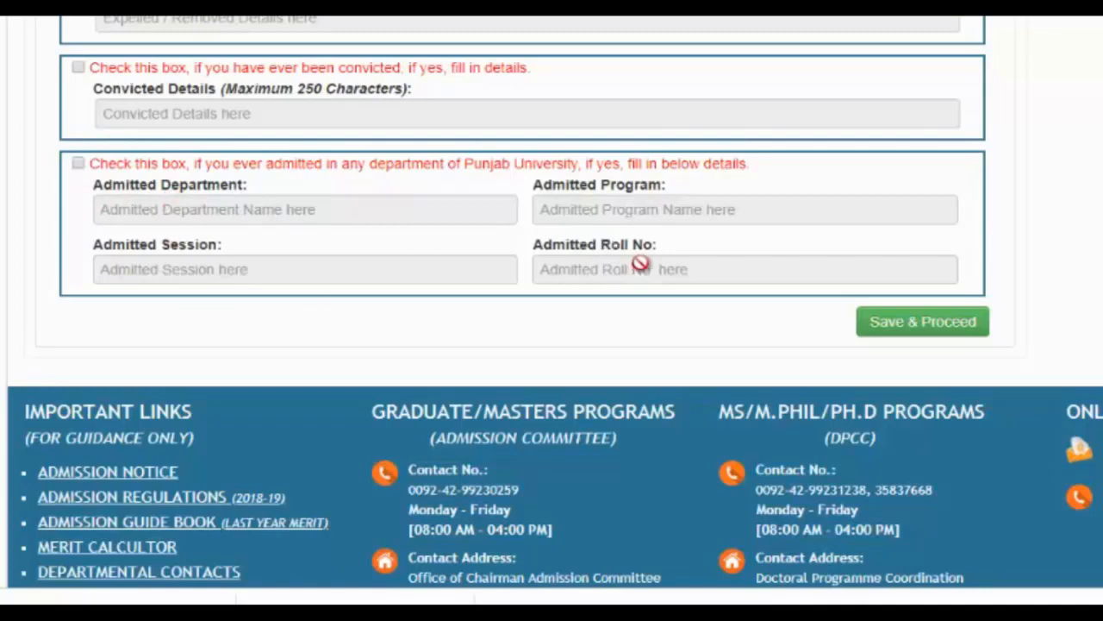
pyautogui.click(904, 330)
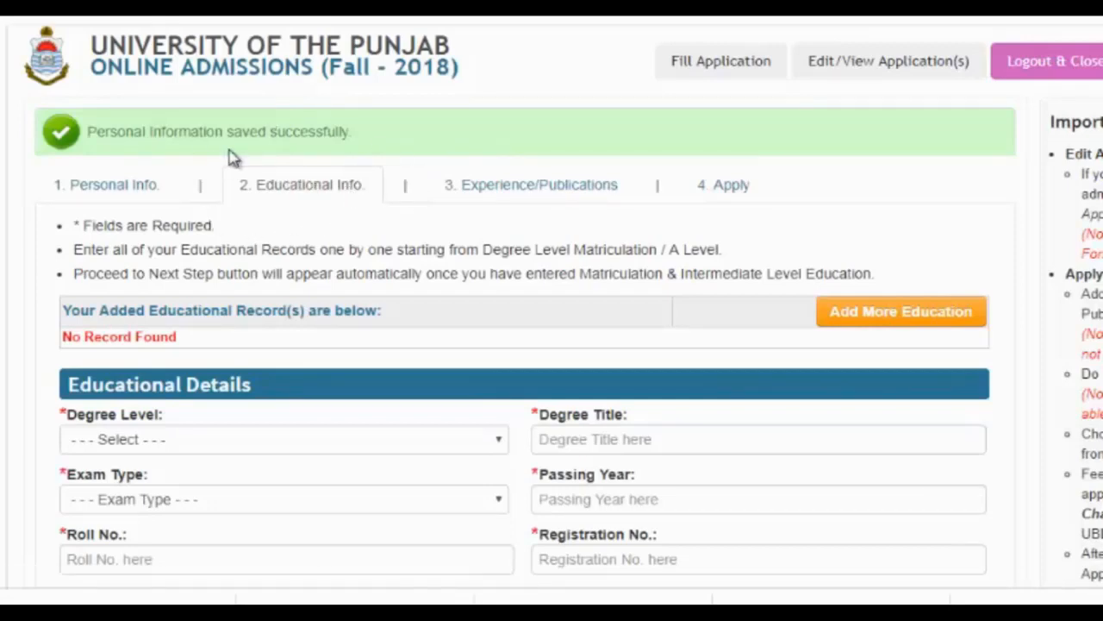
# - Scroll down to the empty Educational Details form on the Educational Info step
pyautogui.scroll(-3, 4, 279)
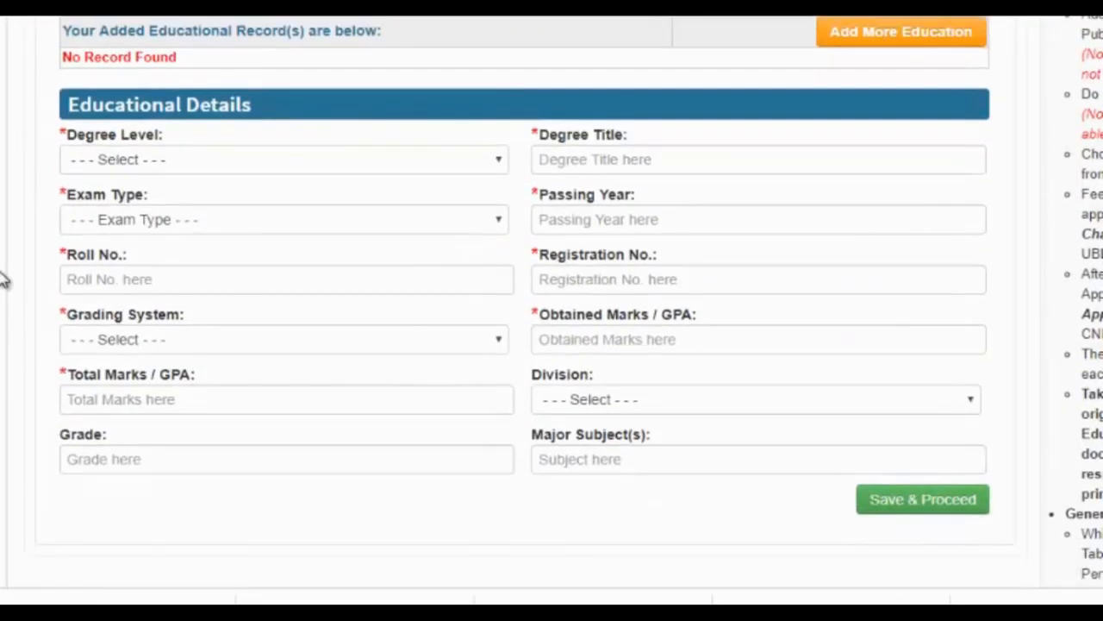
# - Choose Matriculation / O Level or Equivalent as degree level with title 'Matric'
pyautogui.click(249, 169)
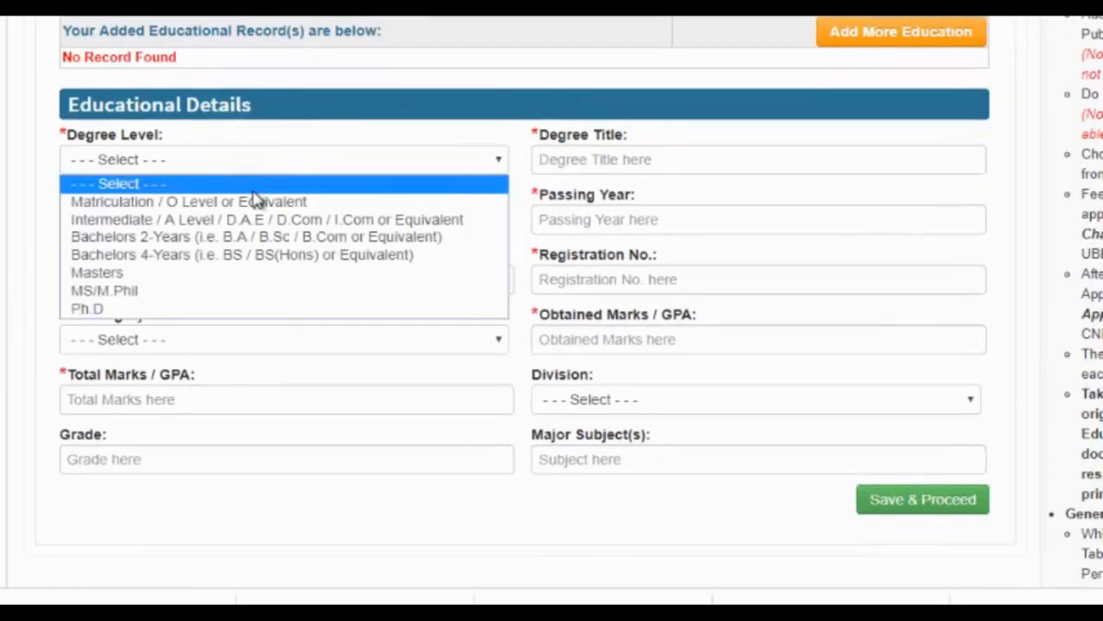
pyautogui.click(260, 202)
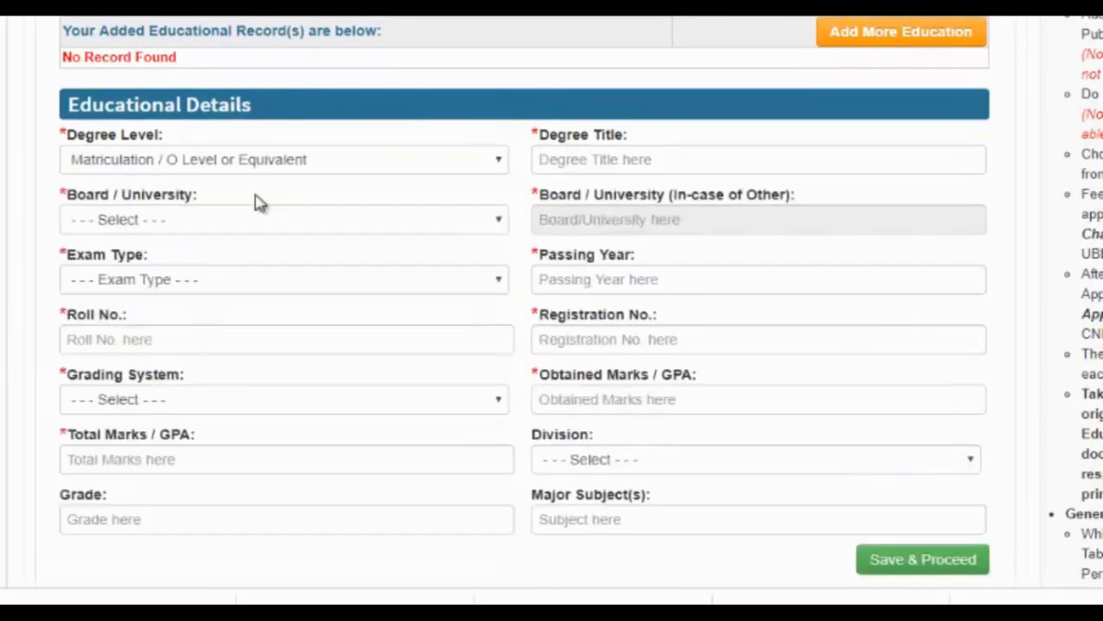
pyautogui.click(611, 162)
pyautogui.write('m')
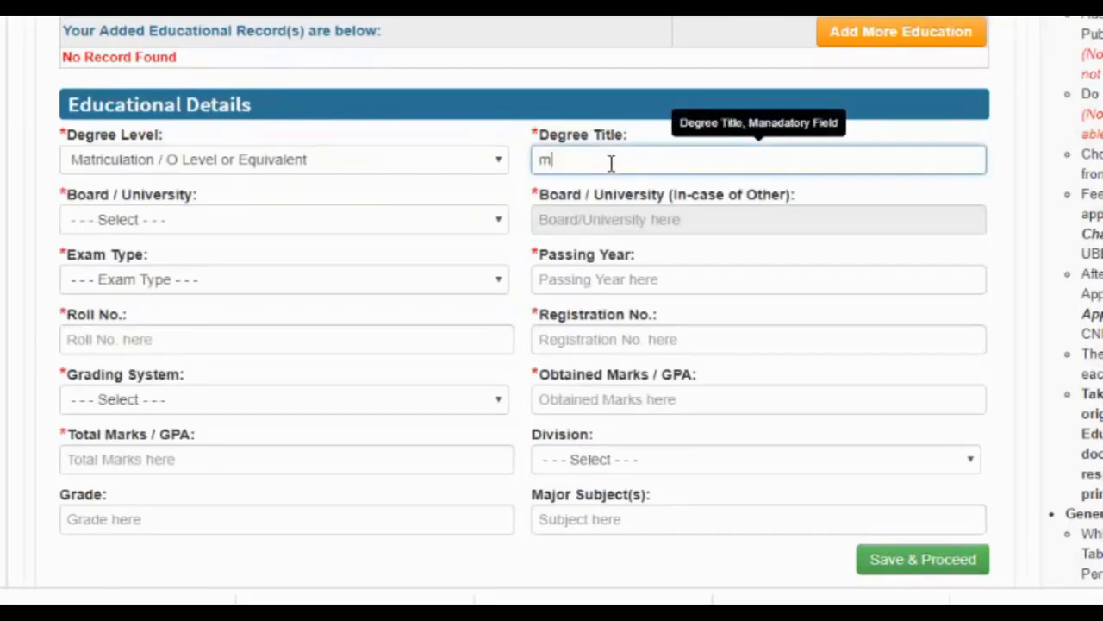
pyautogui.press('BackSpace')
pyautogui.write('Ma')
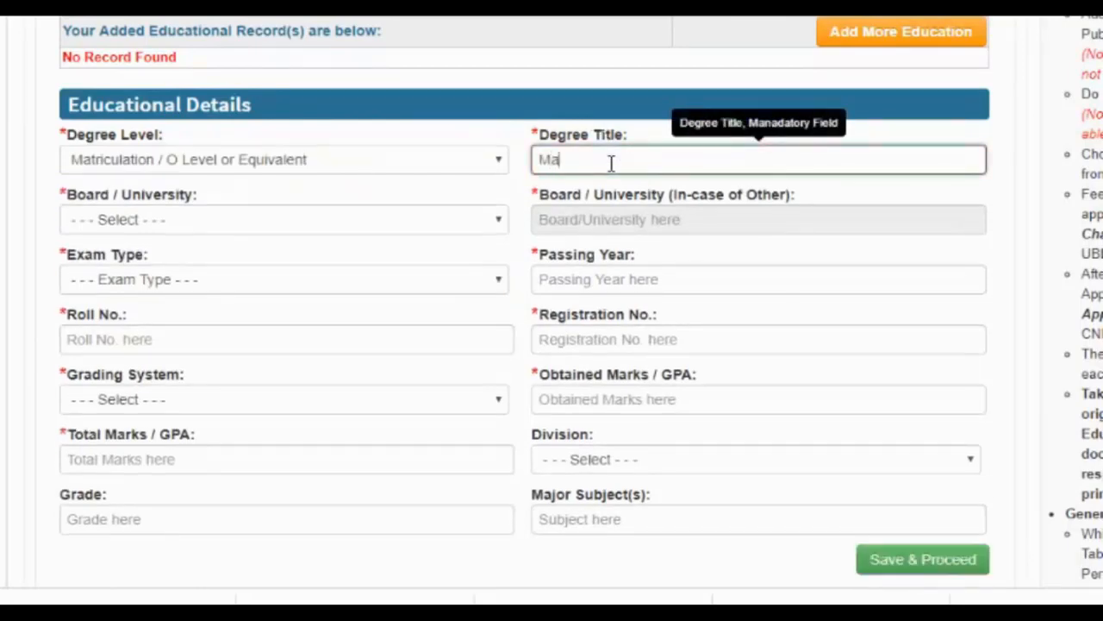
pyautogui.write('tric')
# - Set board to BISE DG Khan, exam type Annual and passing year 2014
pyautogui.click(246, 220)
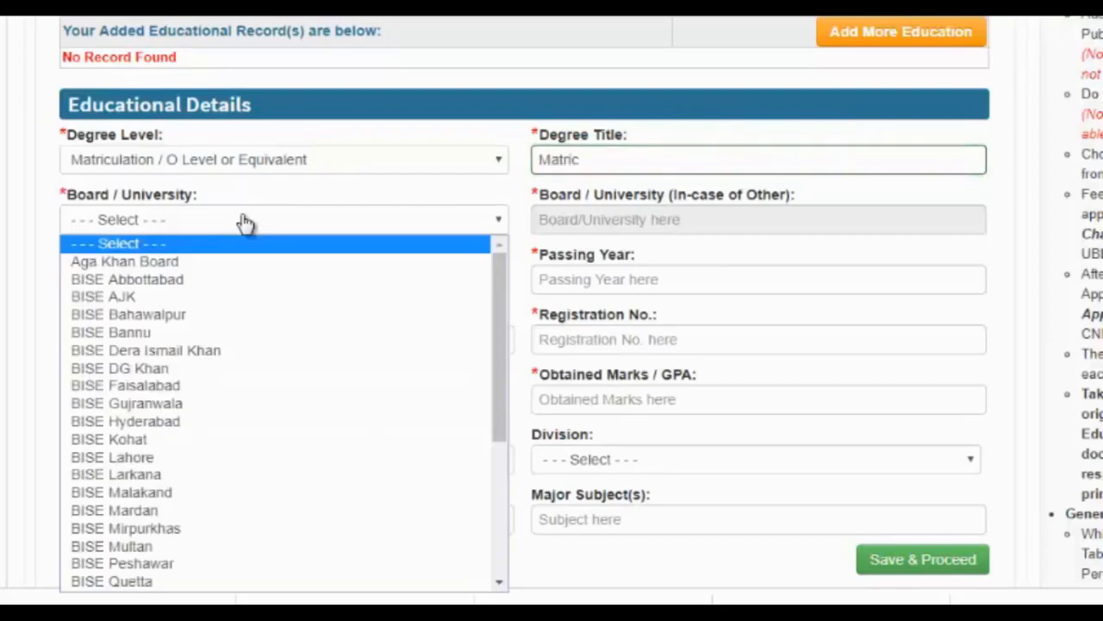
pyautogui.press('b')
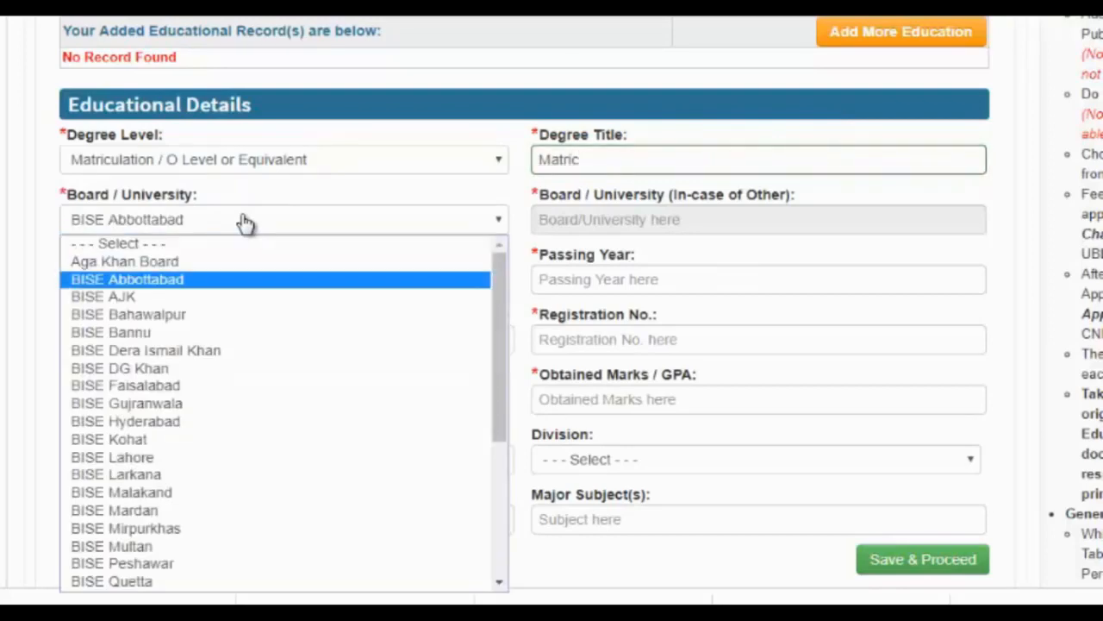
pyautogui.click(208, 369)
pyautogui.click(289, 283)
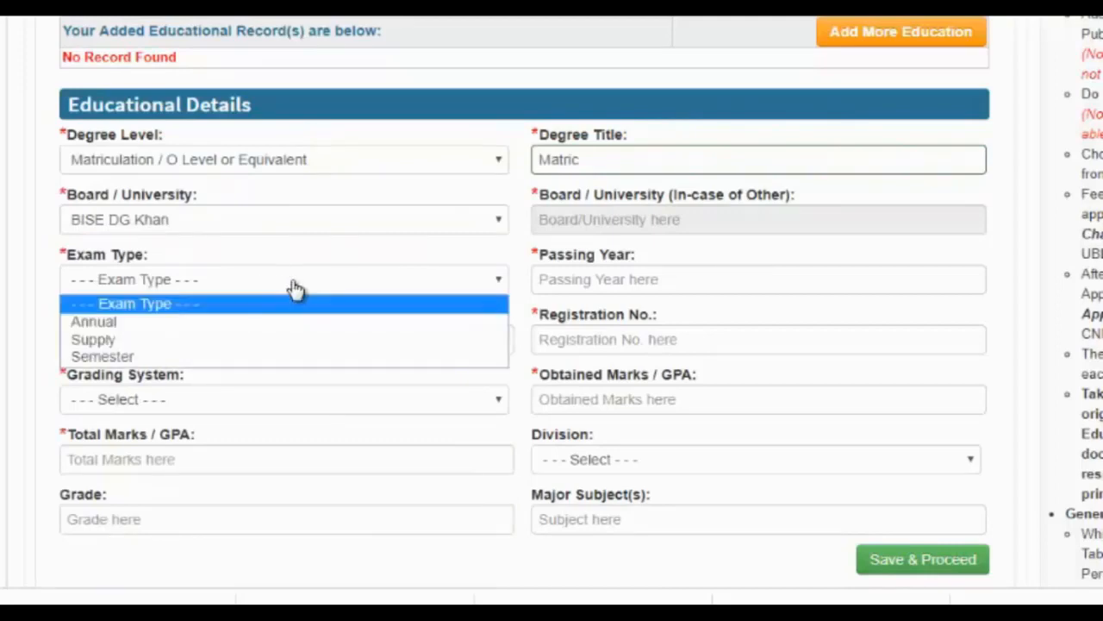
pyautogui.click(270, 328)
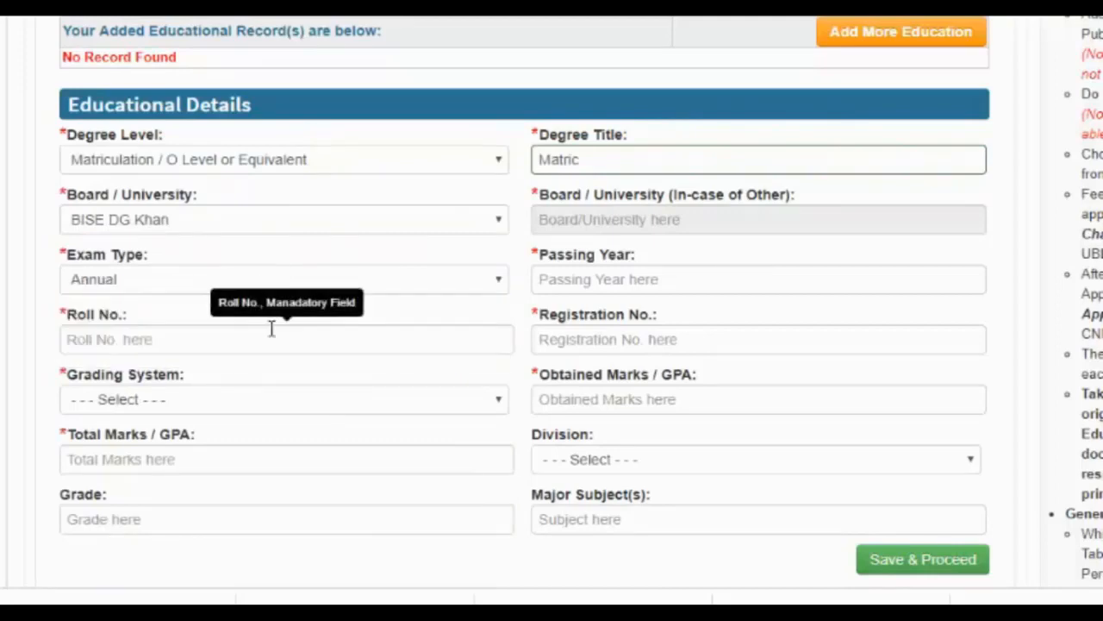
pyautogui.click(586, 278)
pyautogui.write('201')
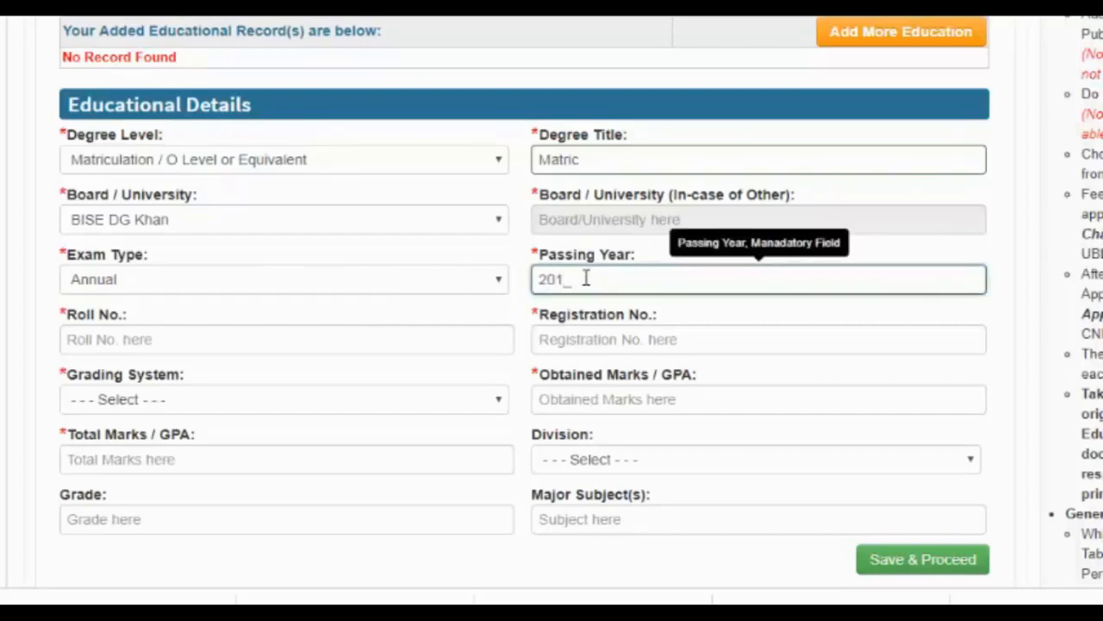
pyautogui.write('4')
# - Enter the Matric roll number and registration number
pyautogui.click(372, 342)
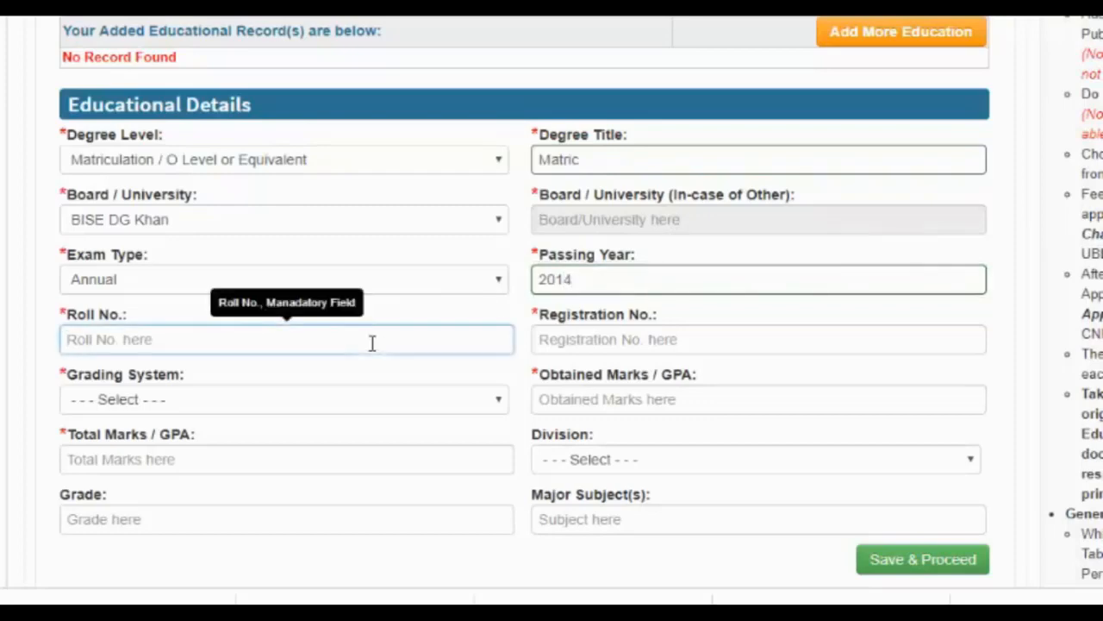
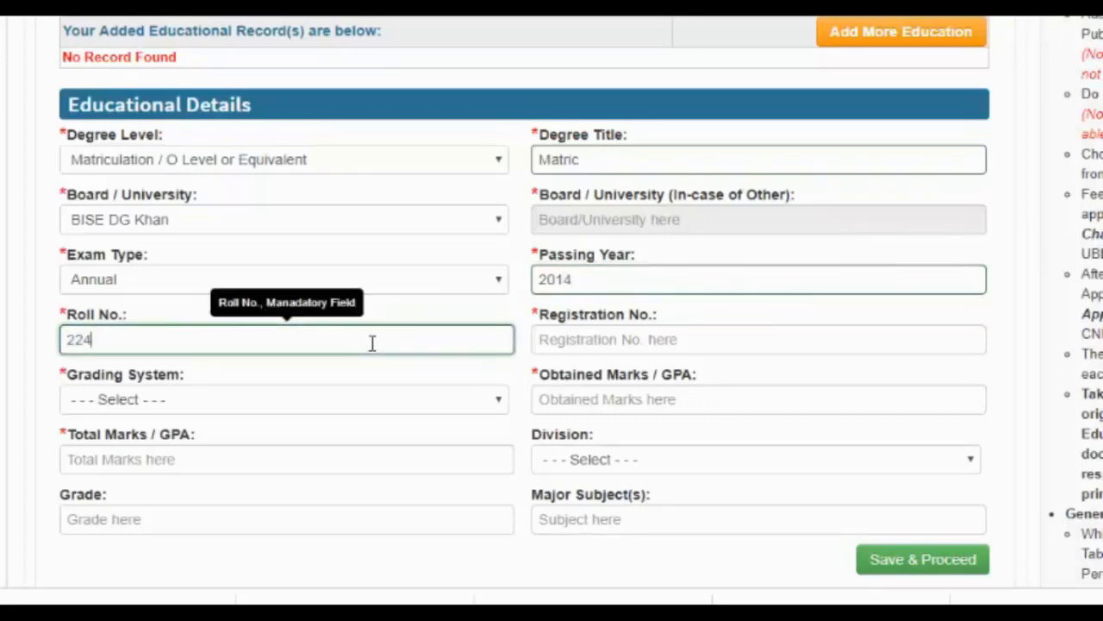
pyautogui.click(741, 343)
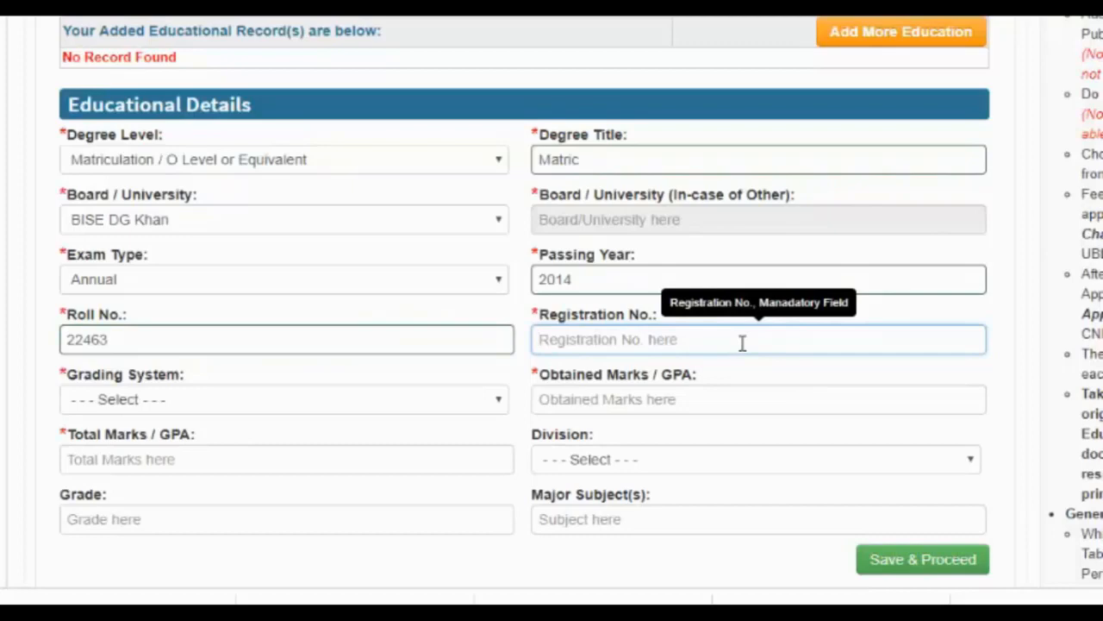
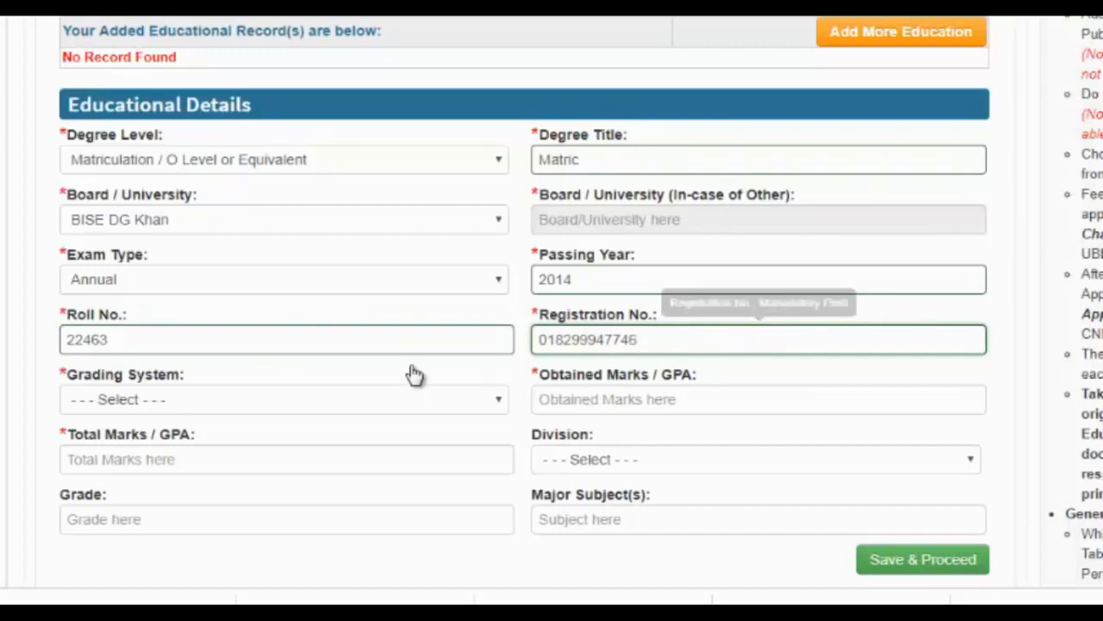
# - Set grading system to Marks with 994 obtained out of 1100 total
pyautogui.click(291, 403)
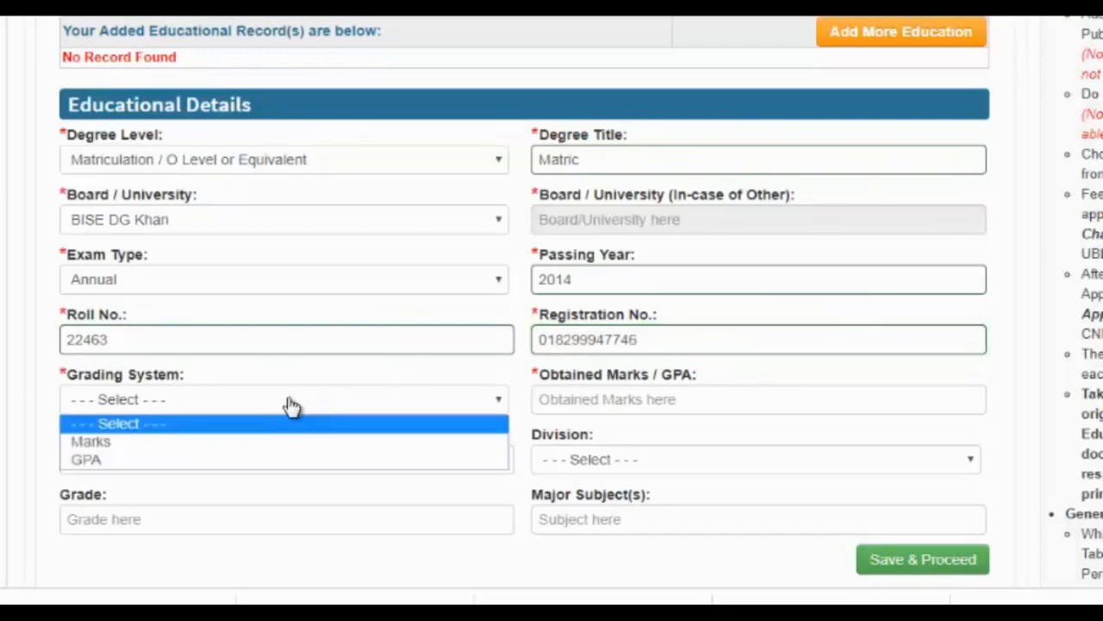
pyautogui.click(281, 447)
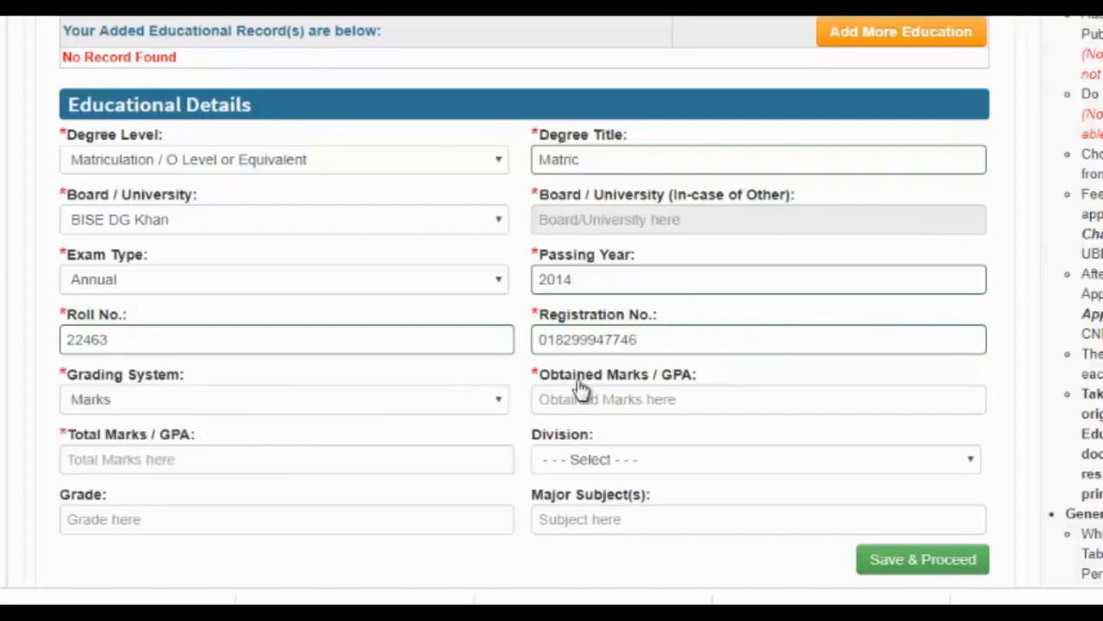
pyautogui.click(610, 404)
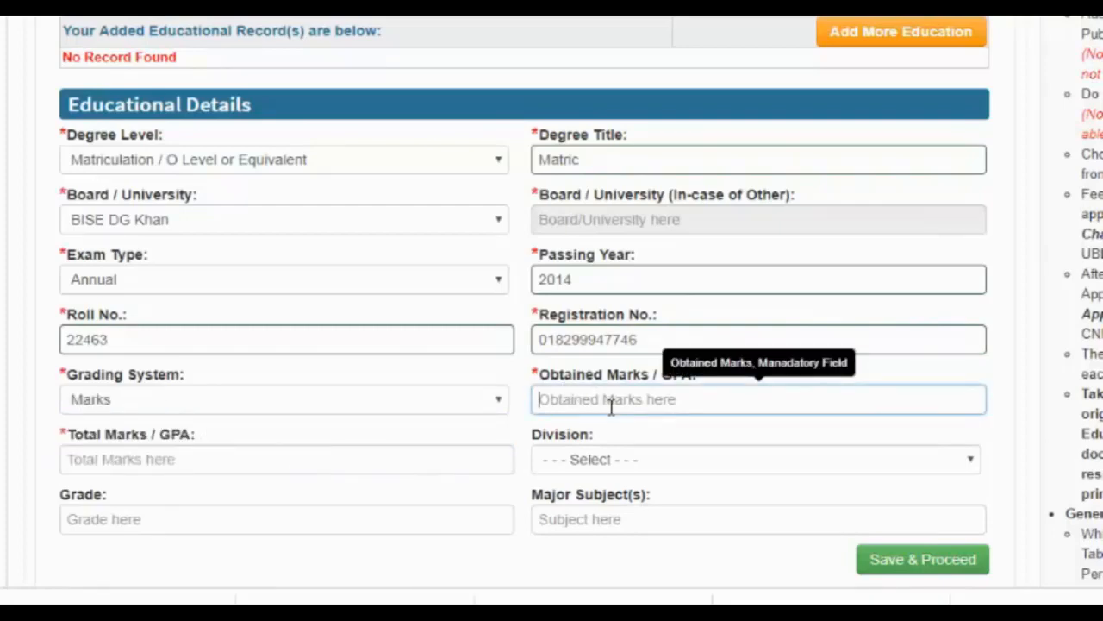
pyautogui.write('970')
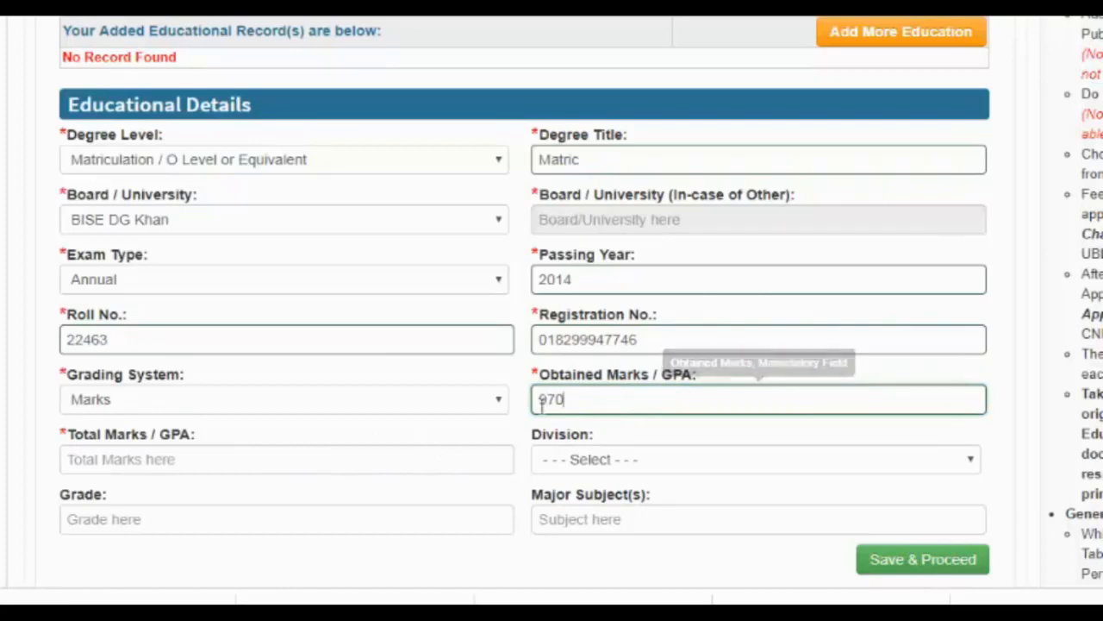
pyautogui.press('BackSpace')
pyautogui.press('BackSpace')
pyautogui.write('99')
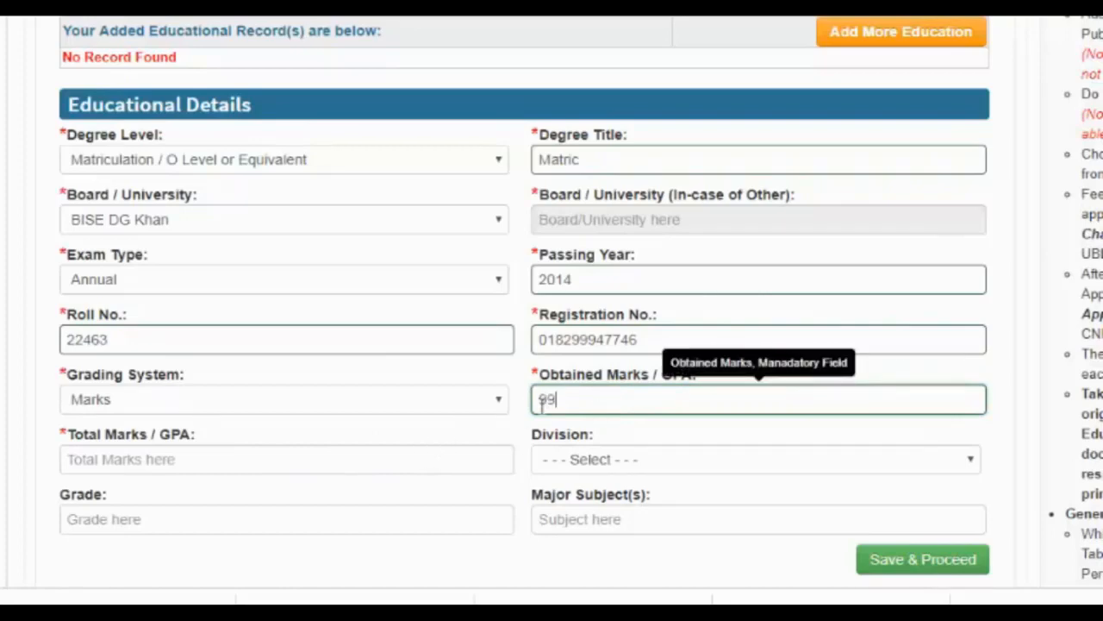
pyautogui.write('4')
pyautogui.click(367, 458)
pyautogui.write('1')
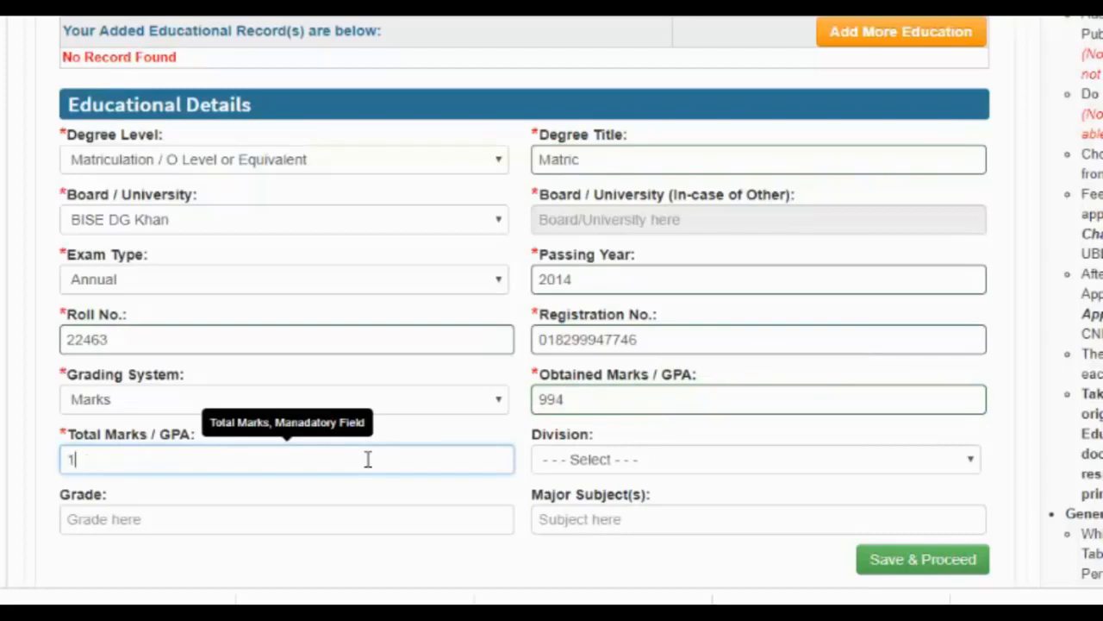
pyautogui.write('100')
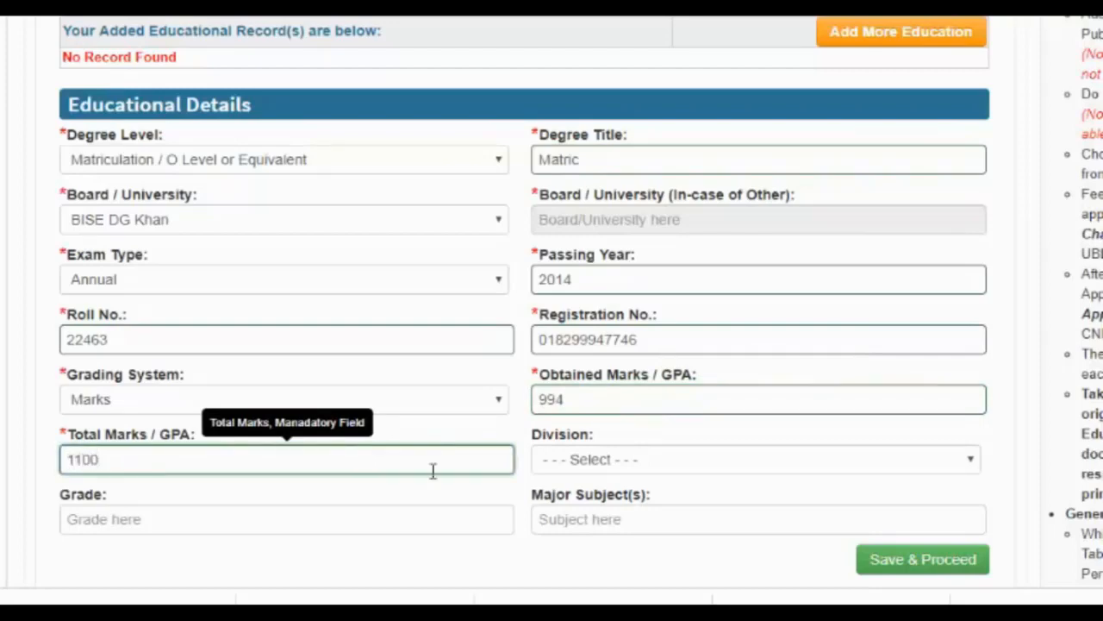
# - Set division First, grade A+ and major subject 'science'
pyautogui.click(619, 463)
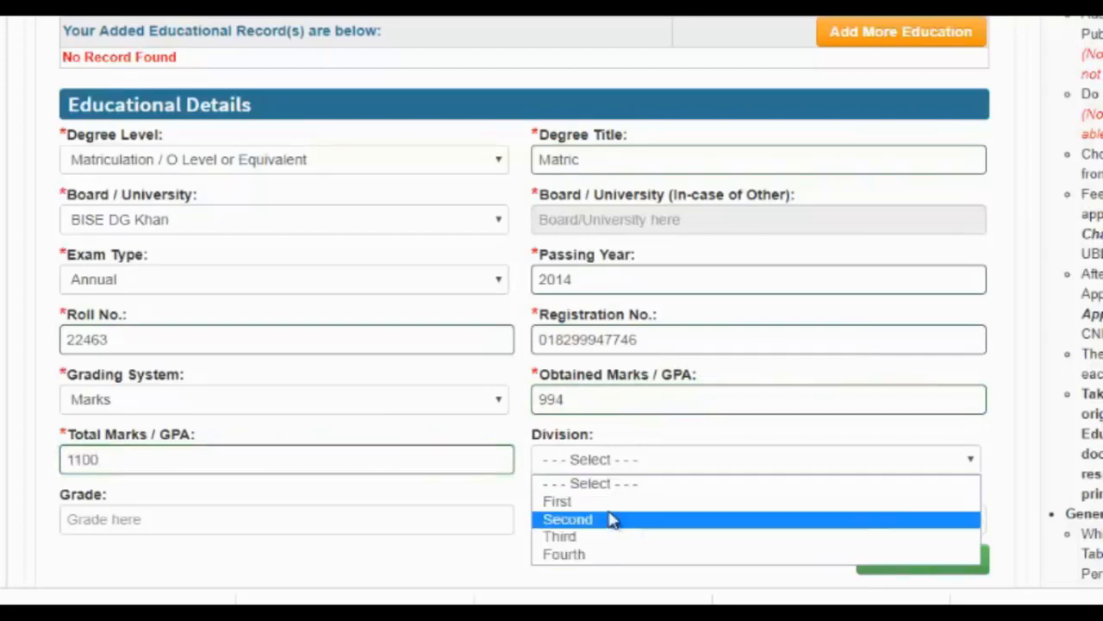
pyautogui.click(615, 503)
pyautogui.click(414, 522)
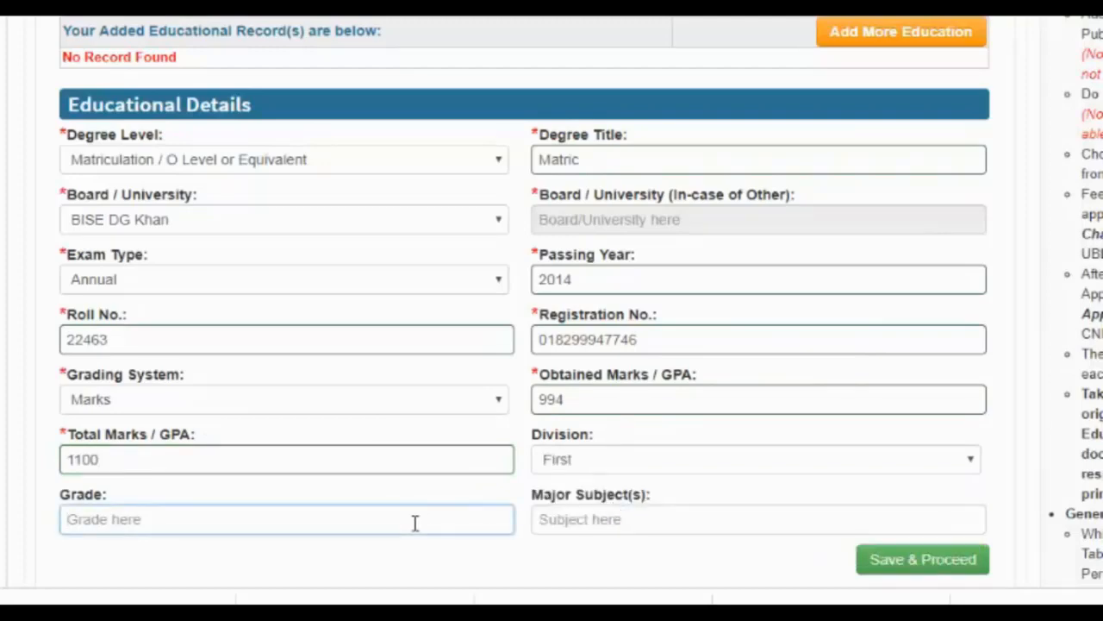
pyautogui.write('A')
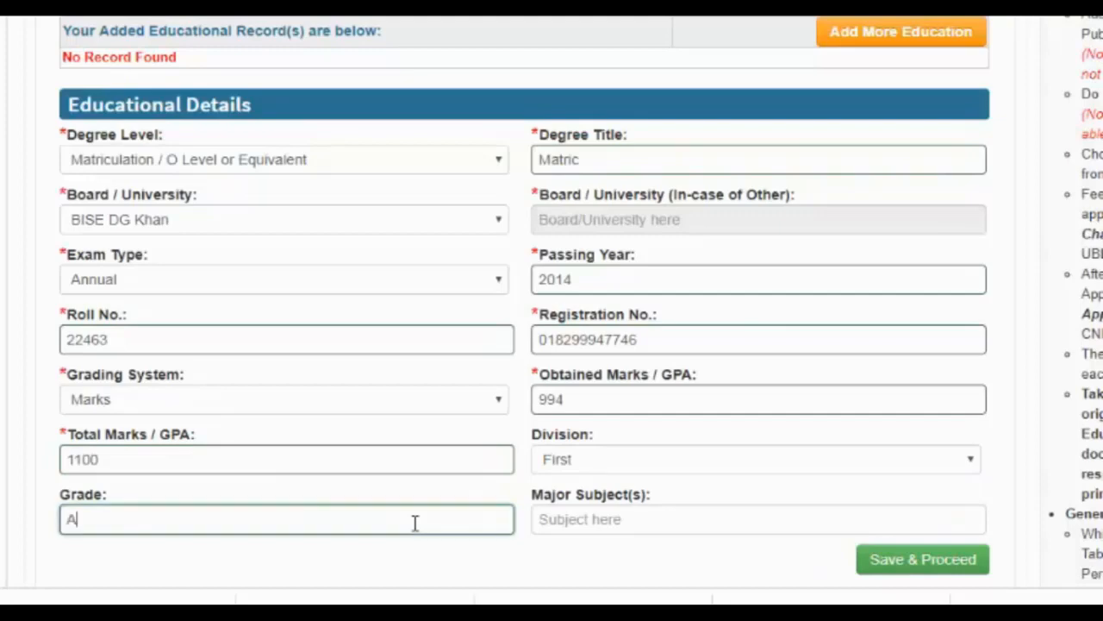
pyautogui.write('+')
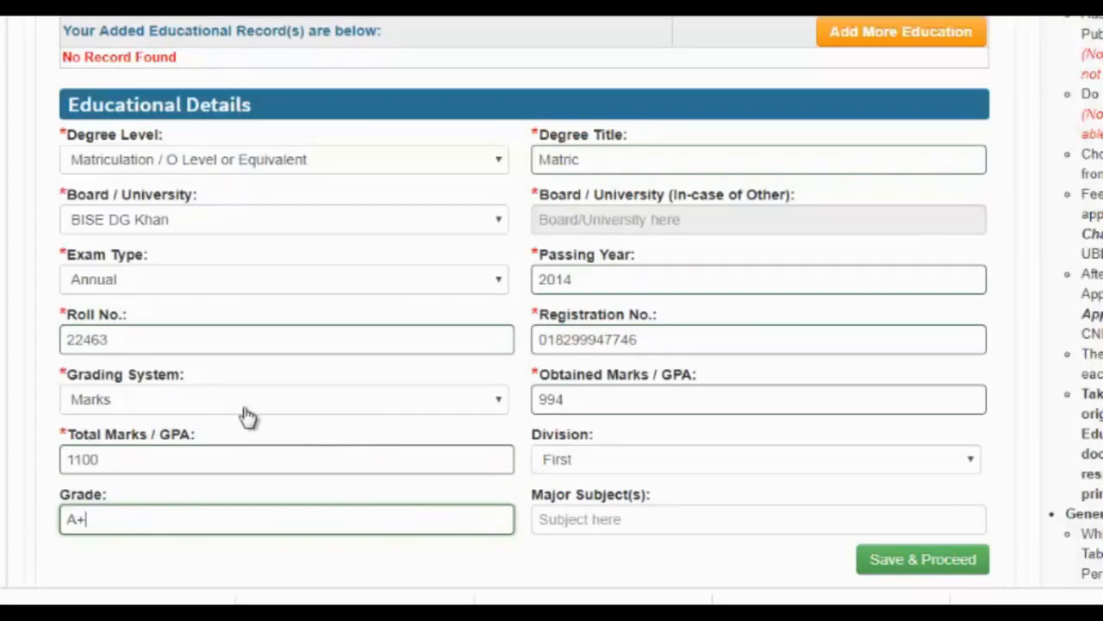
pyautogui.click(572, 520)
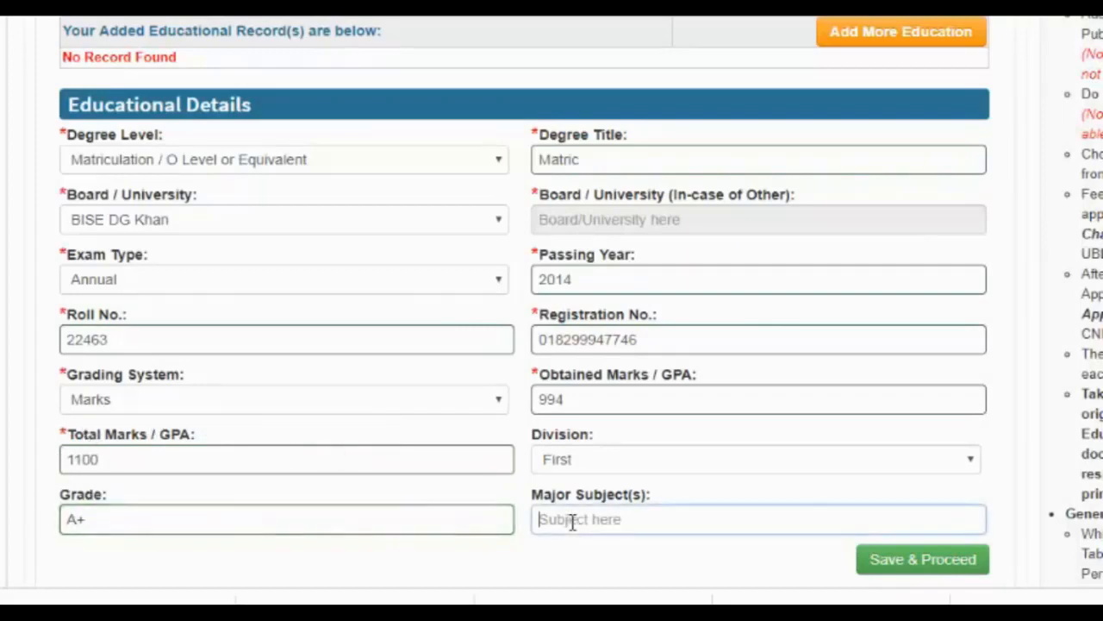
pyautogui.write('science')
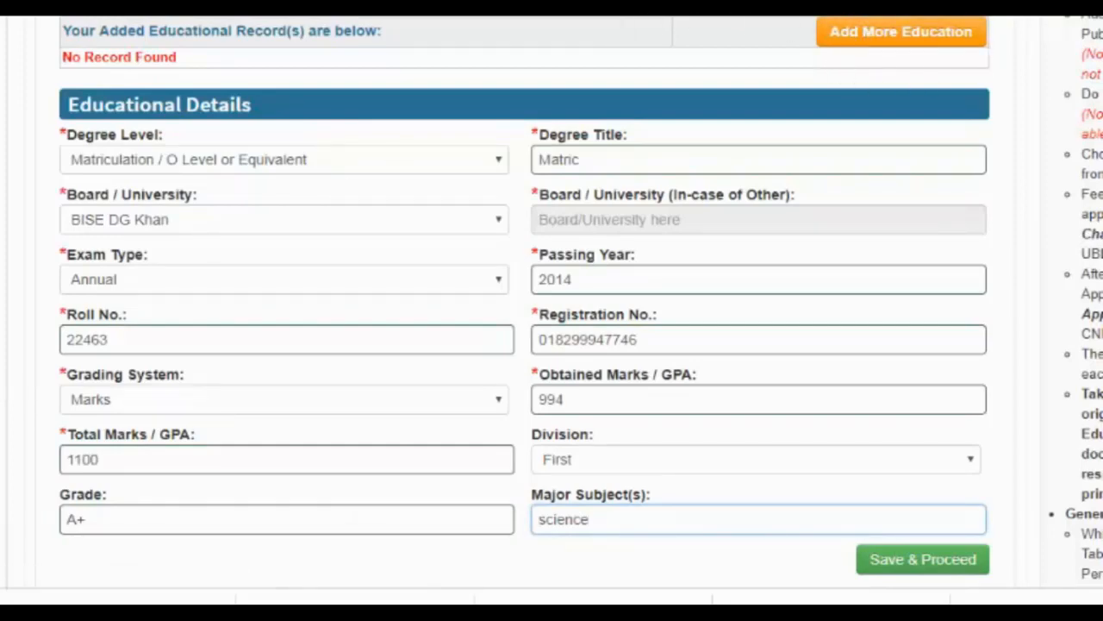
pyautogui.click(868, 43)
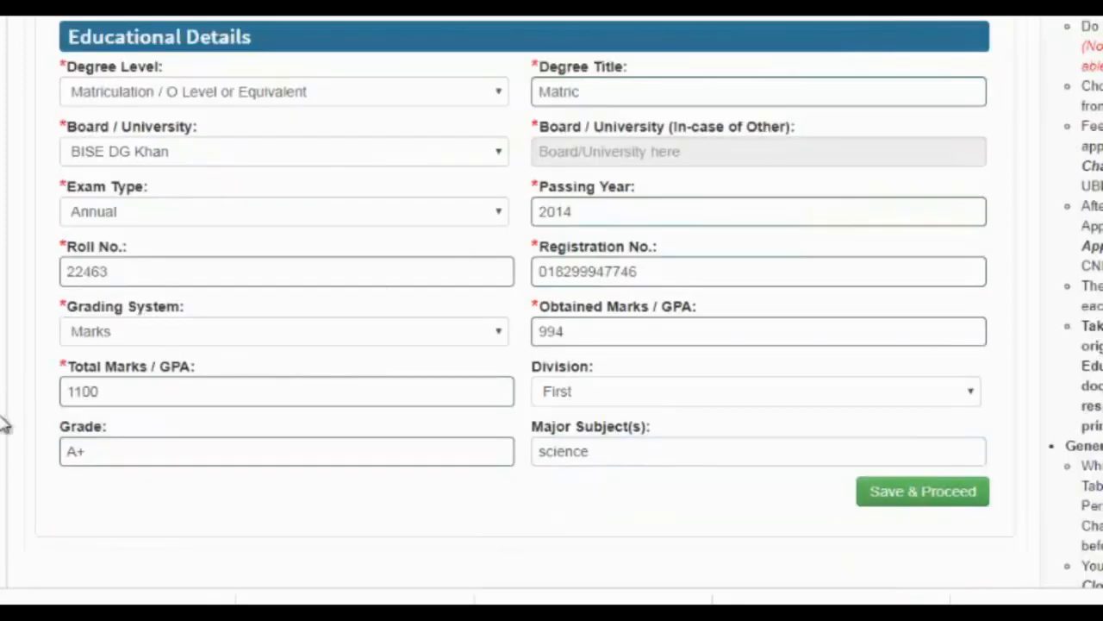
pyautogui.scroll(-5, 5, 424)
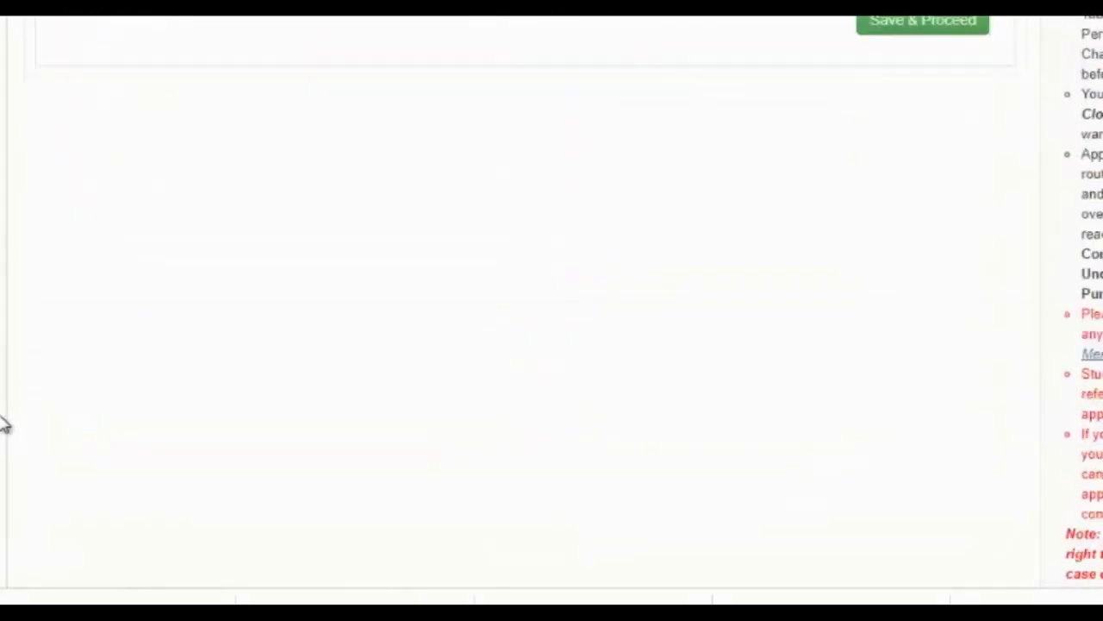
pyautogui.scroll(3, 4, 424)
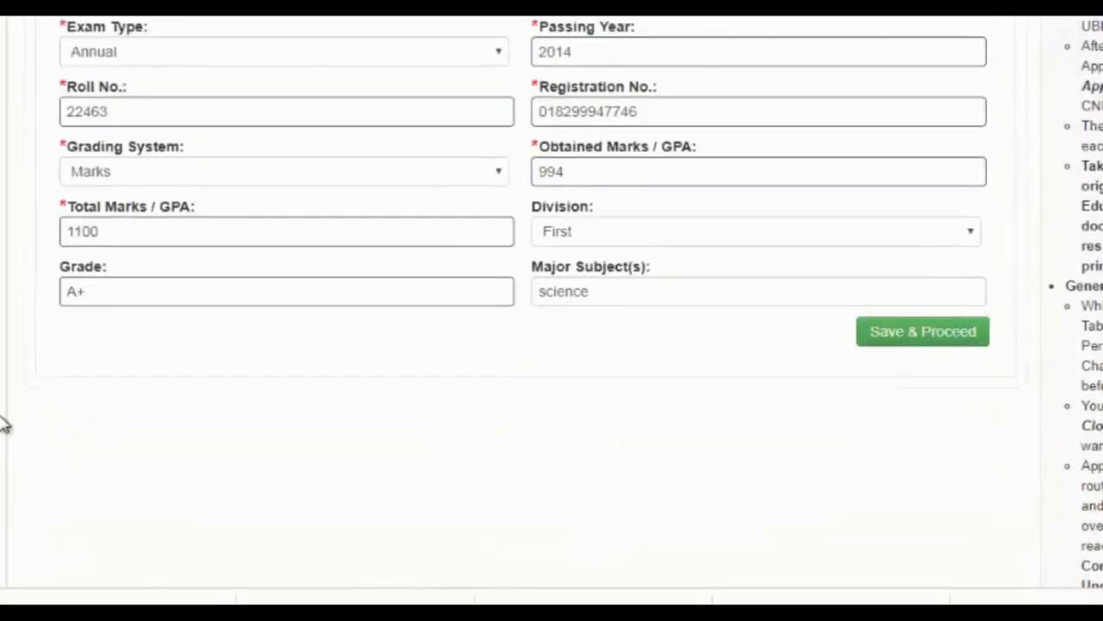
# - Save the Matric record and start a new Intermediate record with degree title FSc
pyautogui.click(898, 341)
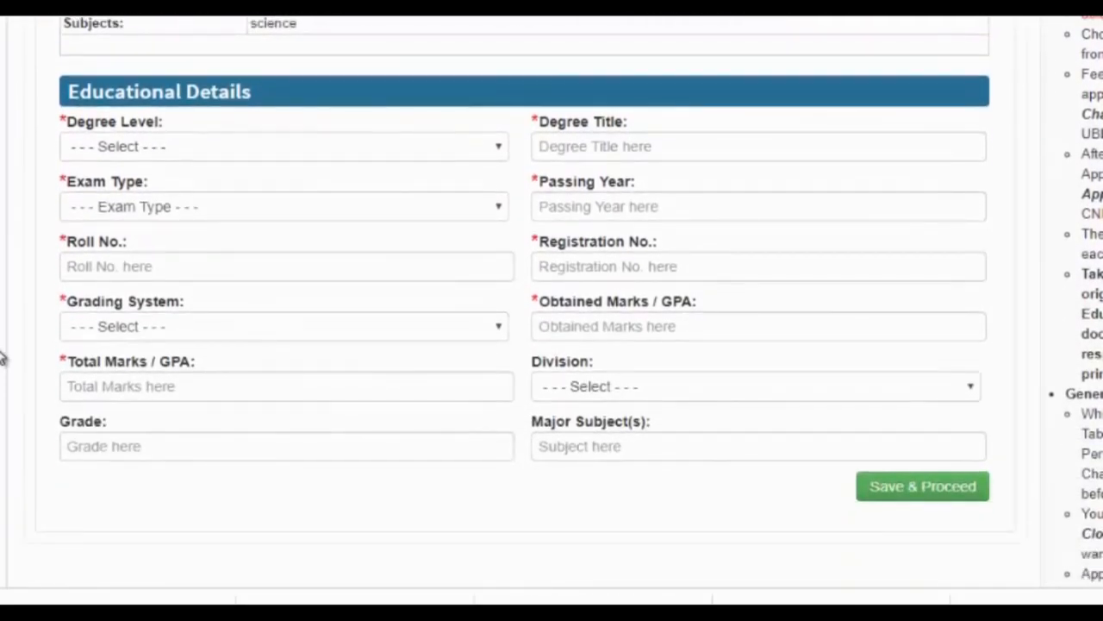
pyautogui.click(322, 158)
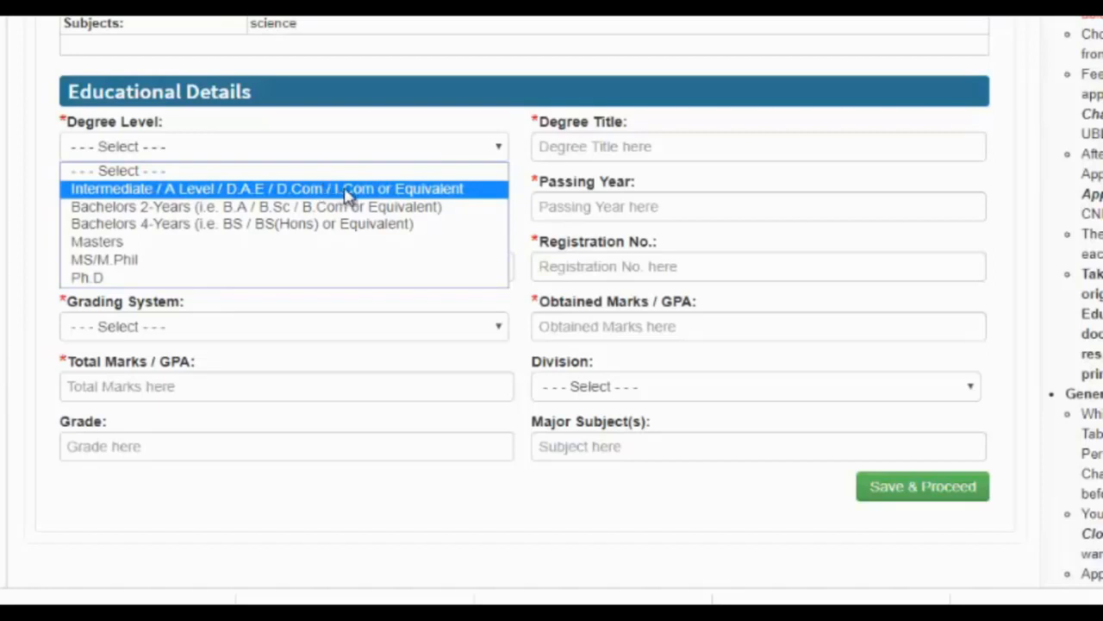
pyautogui.click(348, 193)
pyautogui.click(576, 148)
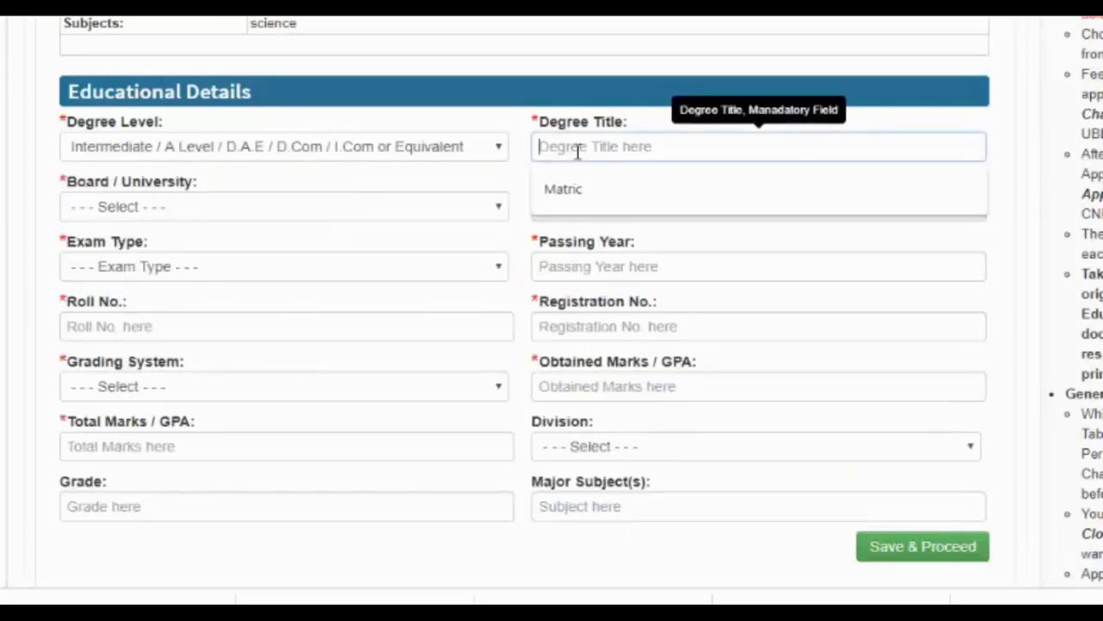
pyautogui.write('F')
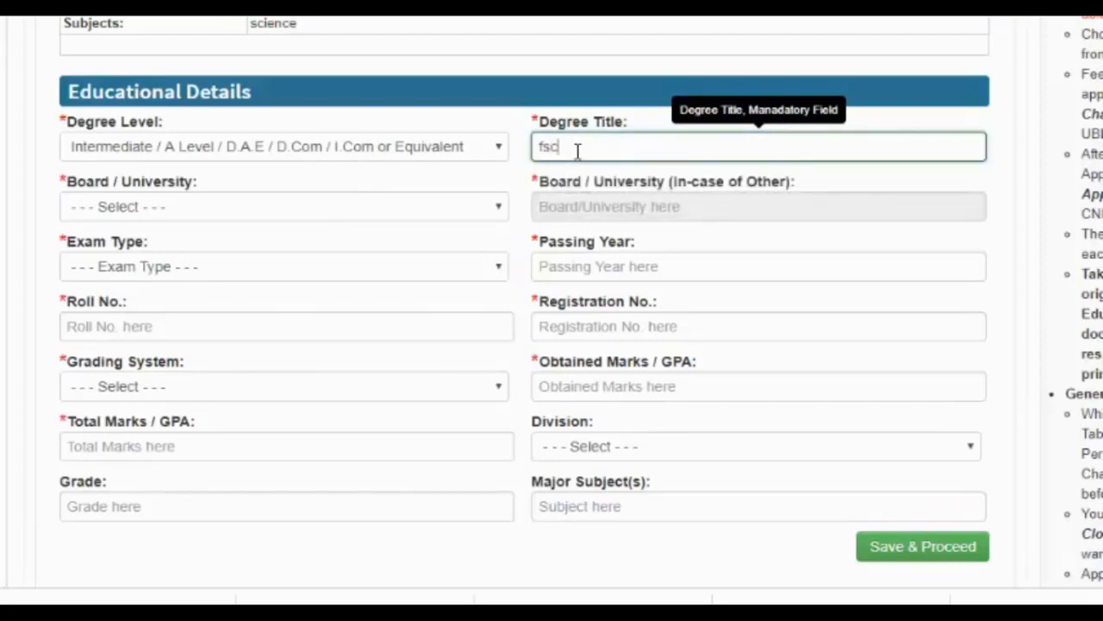
pyautogui.press('BackSpace')
pyautogui.press('BackSpace')
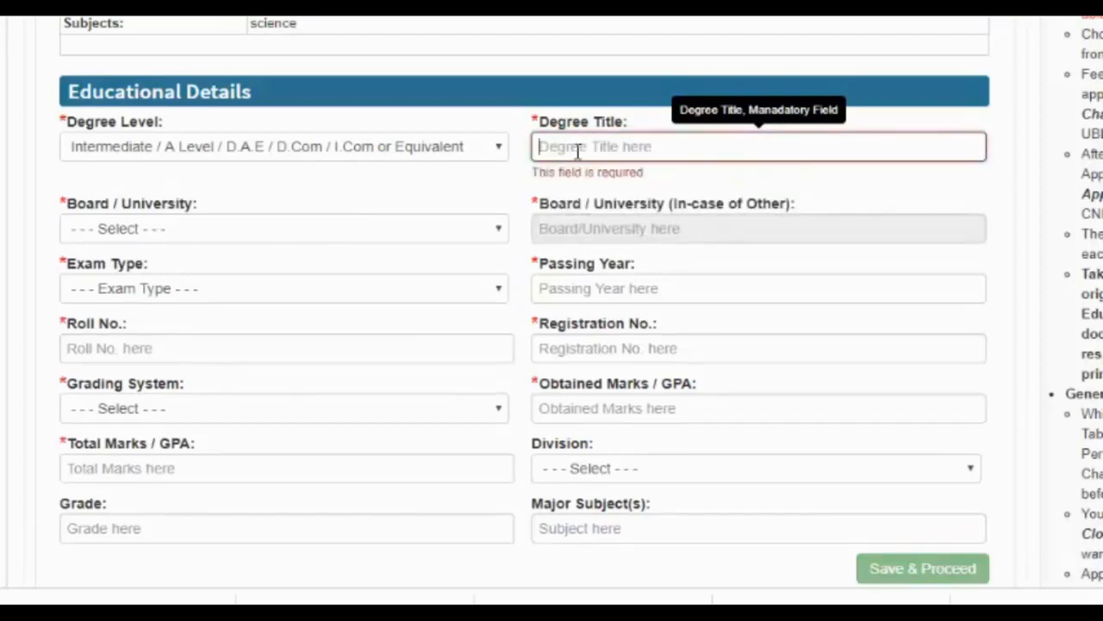
pyautogui.write('FSc')
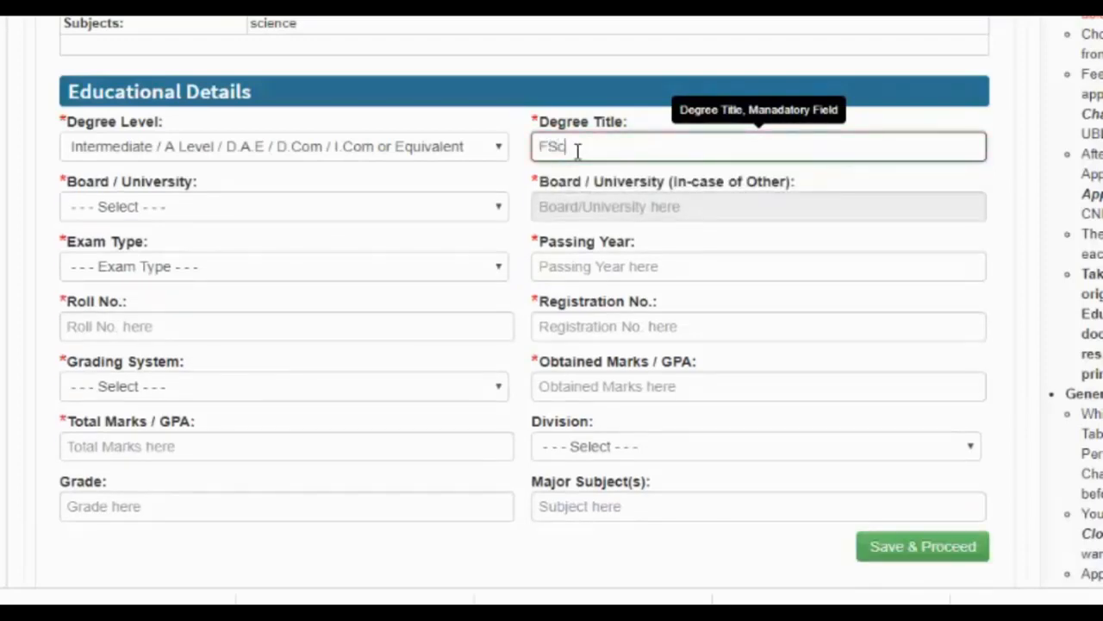
# - Set board BISE DG Khan, exam type Annual, year 2016, and enter the roll and registration numbers
pyautogui.click(387, 207)
pyautogui.press('Down')
pyautogui.press('Down')
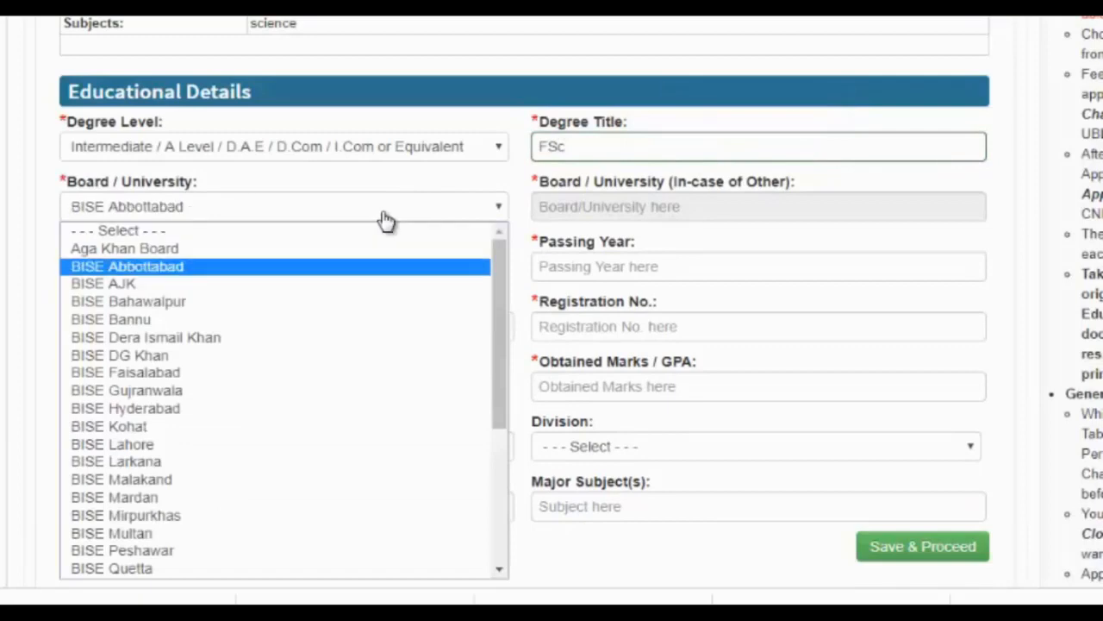
pyautogui.click(221, 355)
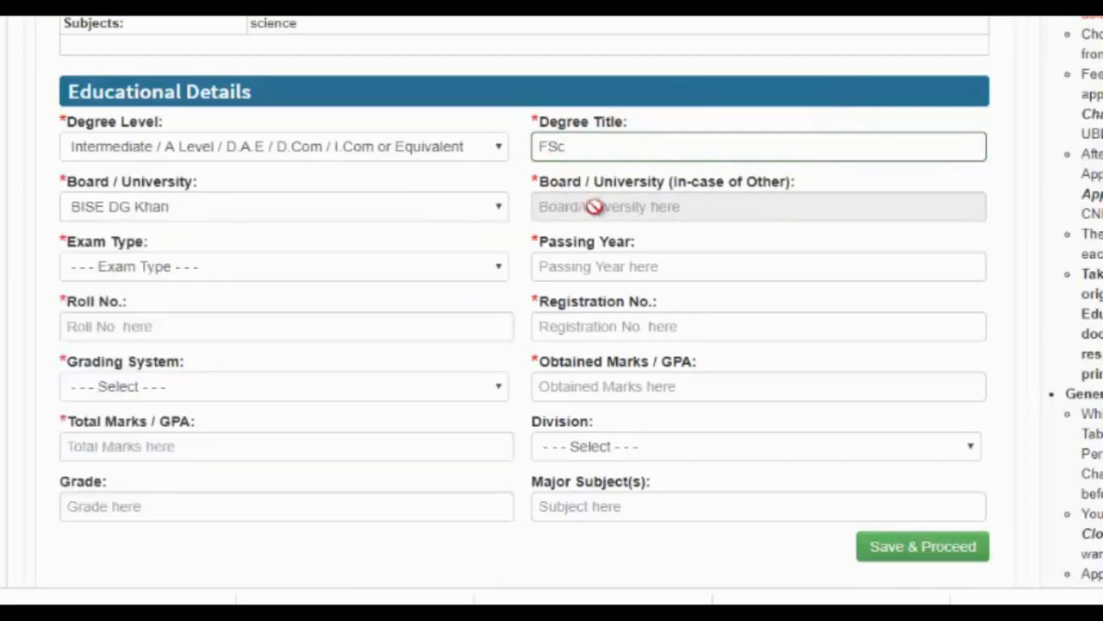
pyautogui.click(447, 271)
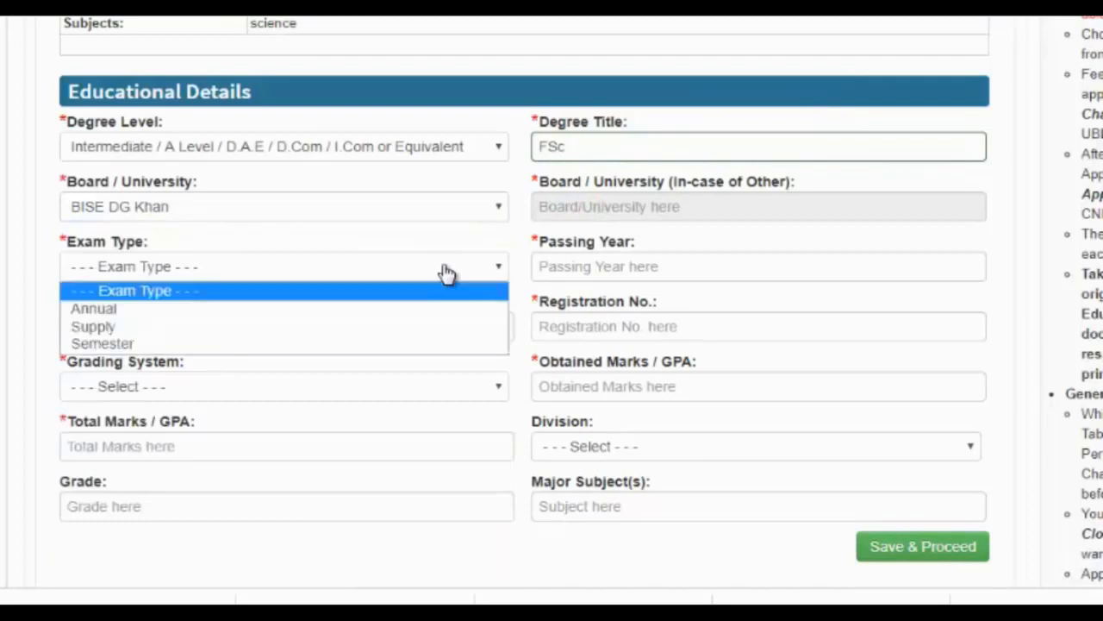
pyautogui.click(442, 309)
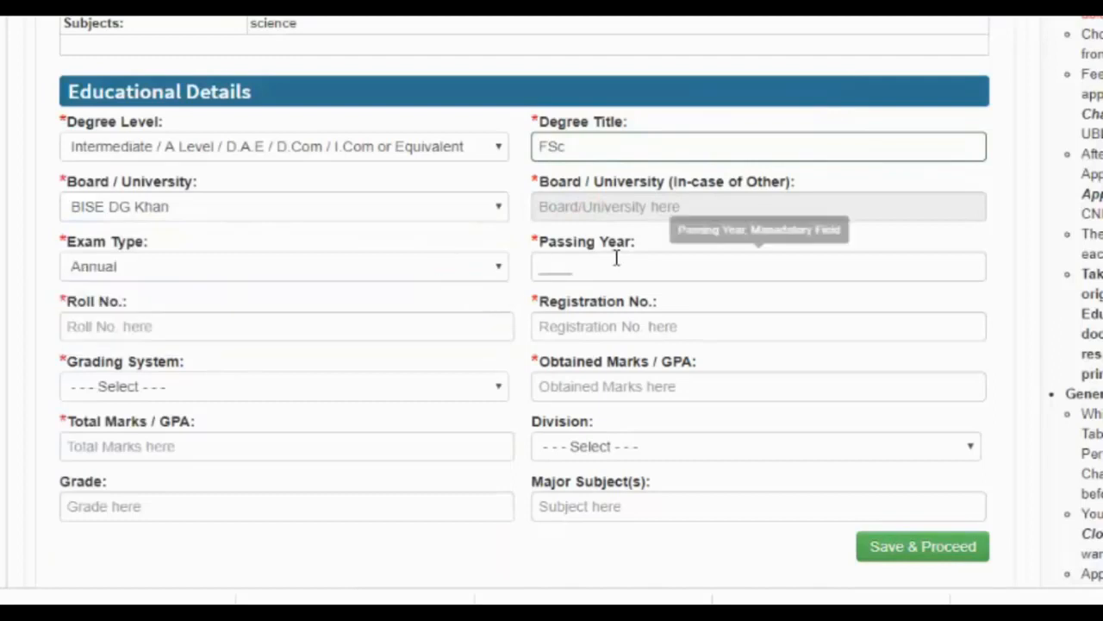
pyautogui.click(646, 256)
pyautogui.write('2016')
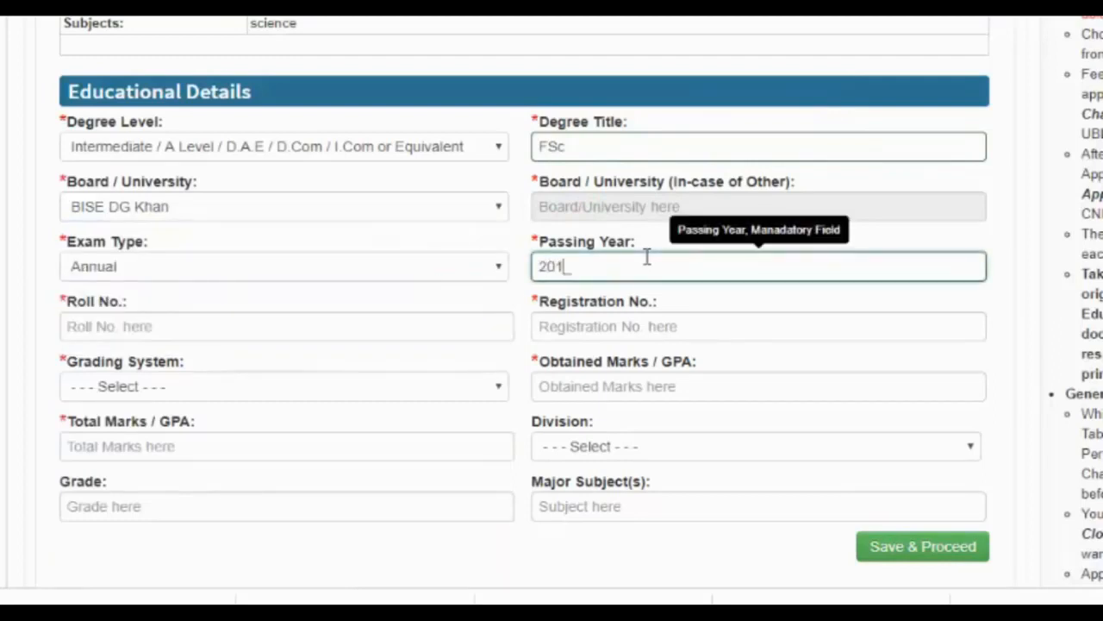
pyautogui.click(246, 326)
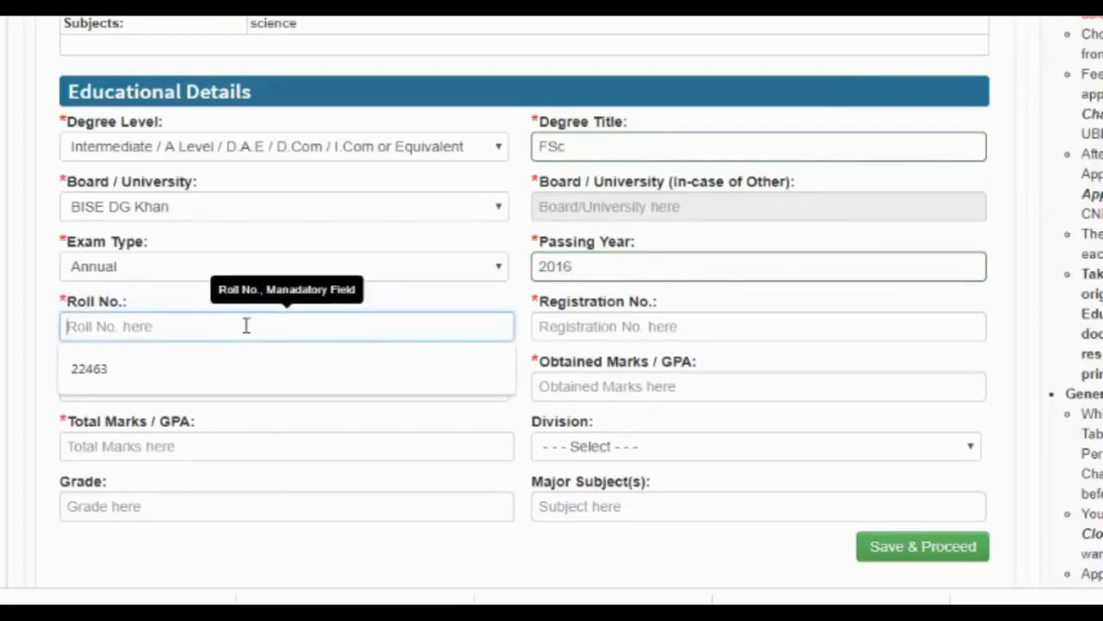
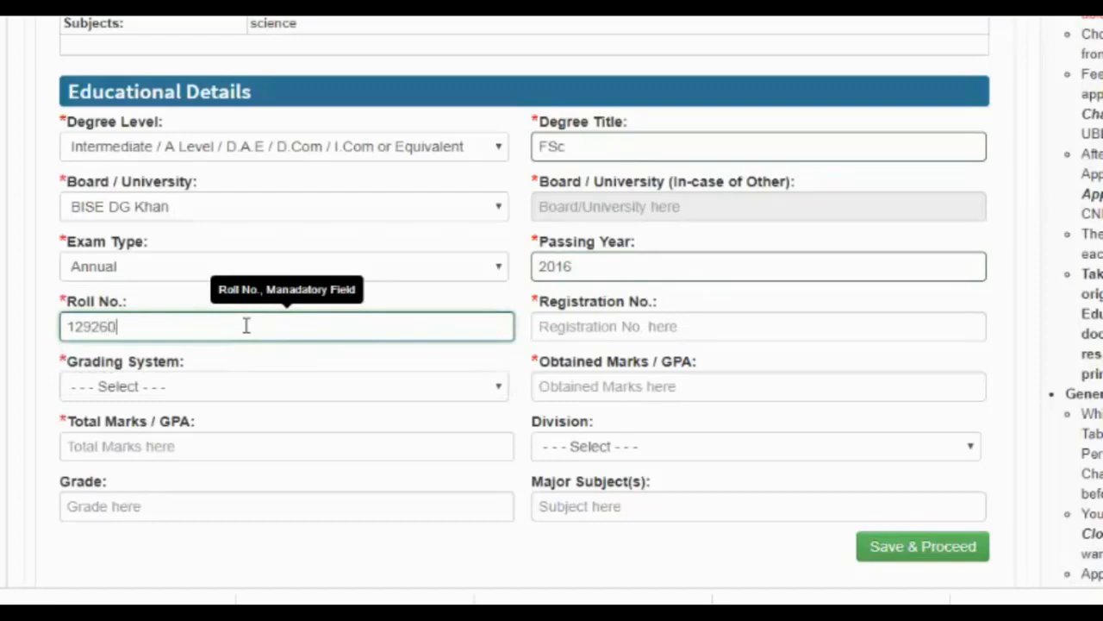
pyautogui.click(612, 335)
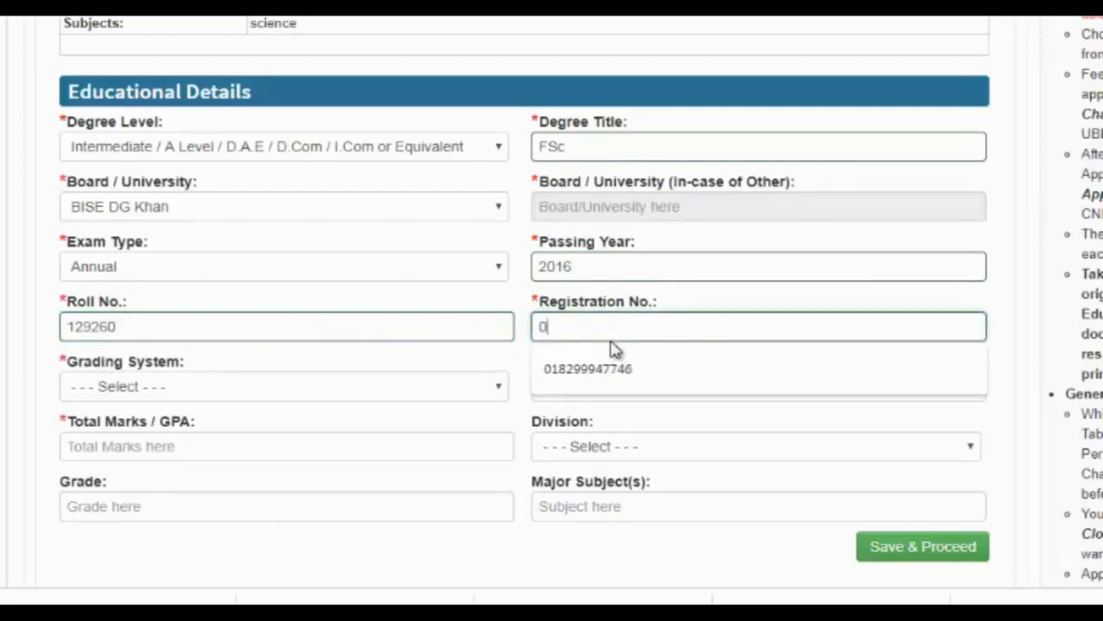
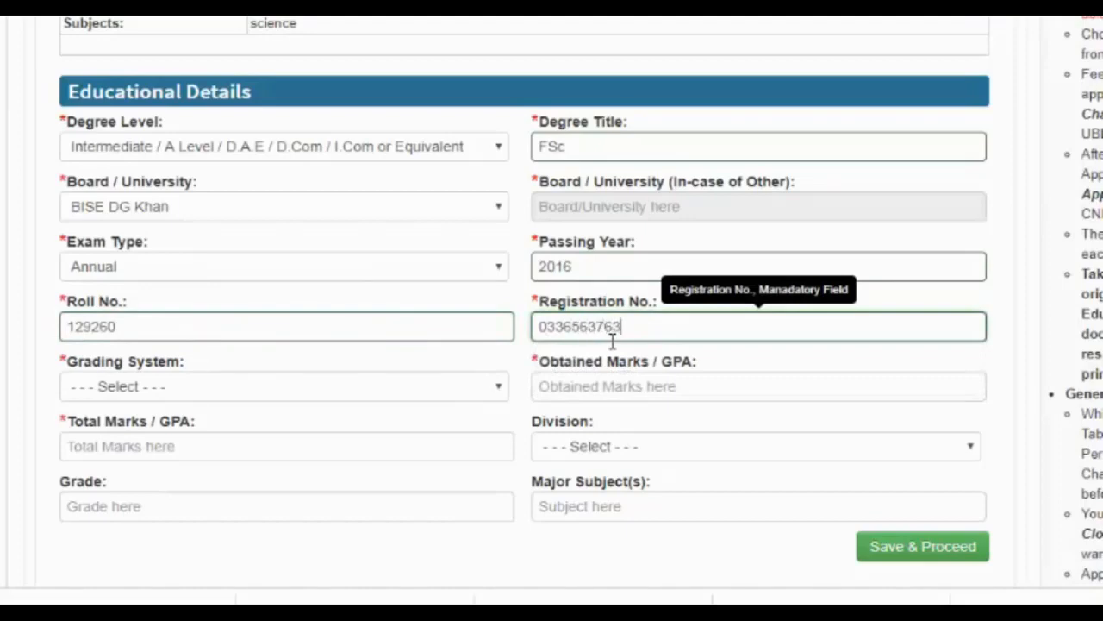
# - Grade the result by Marks: 970 out of 1100, First division
pyautogui.click(362, 388)
pyautogui.click(308, 431)
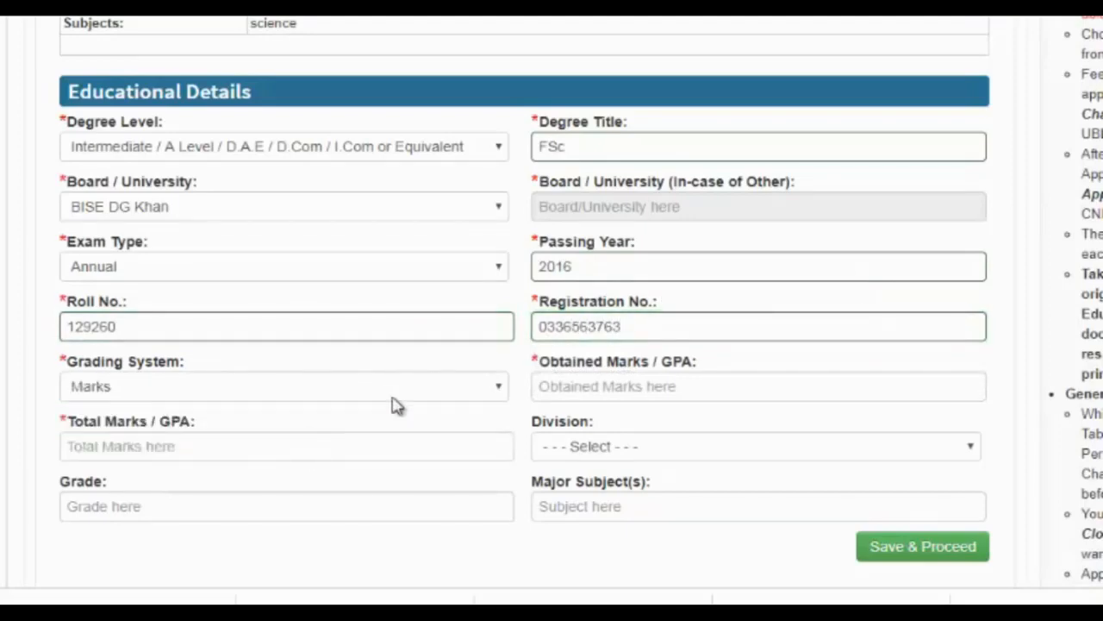
pyautogui.click(624, 394)
pyautogui.write('97')
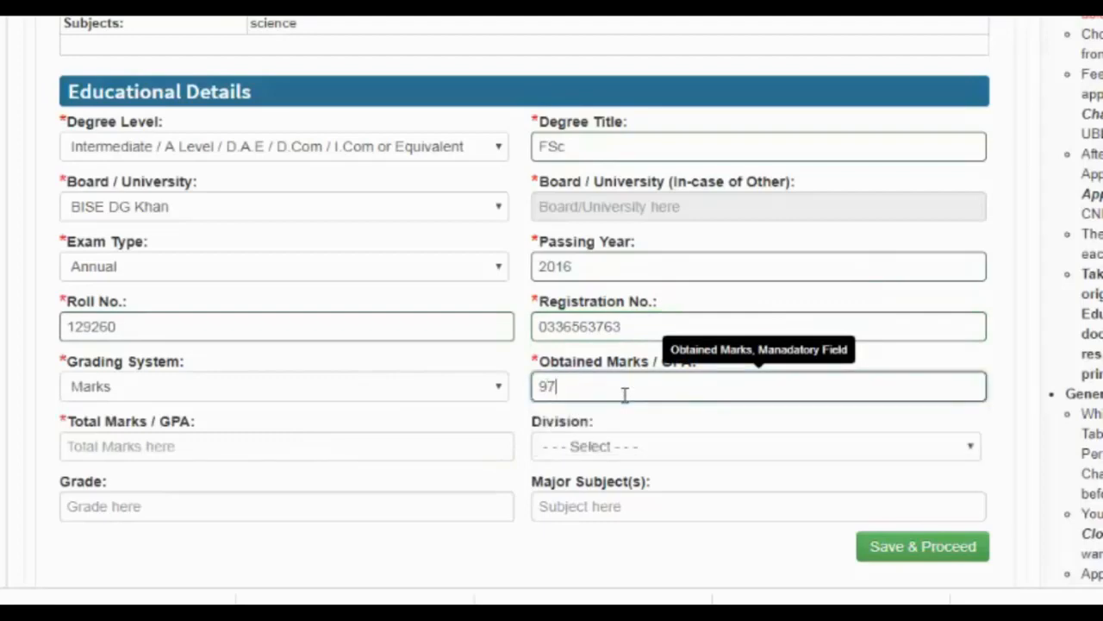
pyautogui.write('0')
pyautogui.click(383, 453)
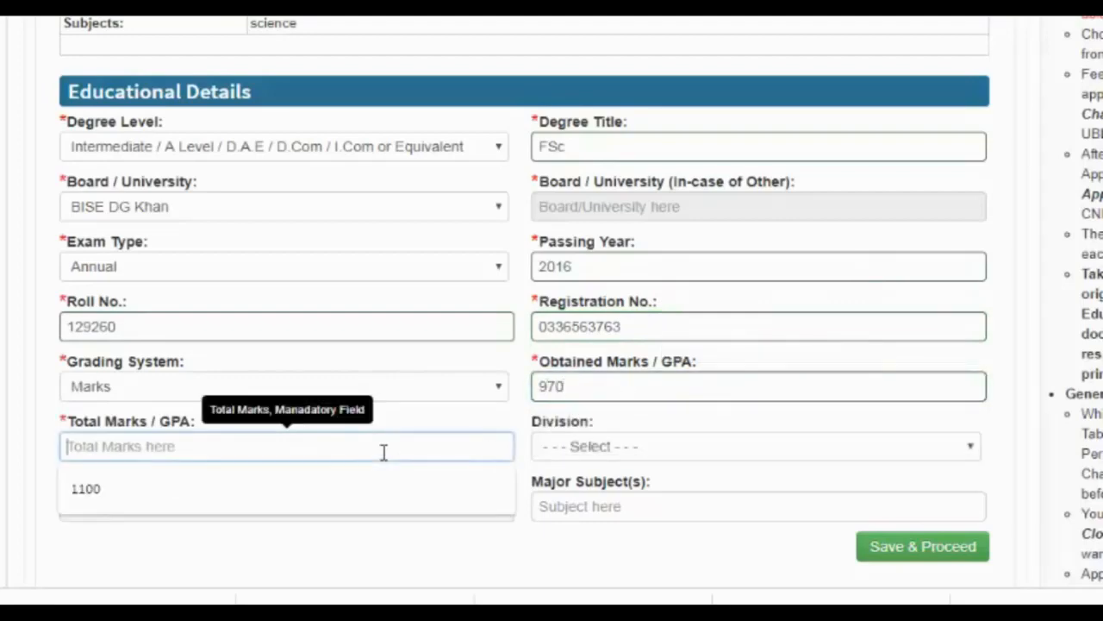
pyautogui.write('1100')
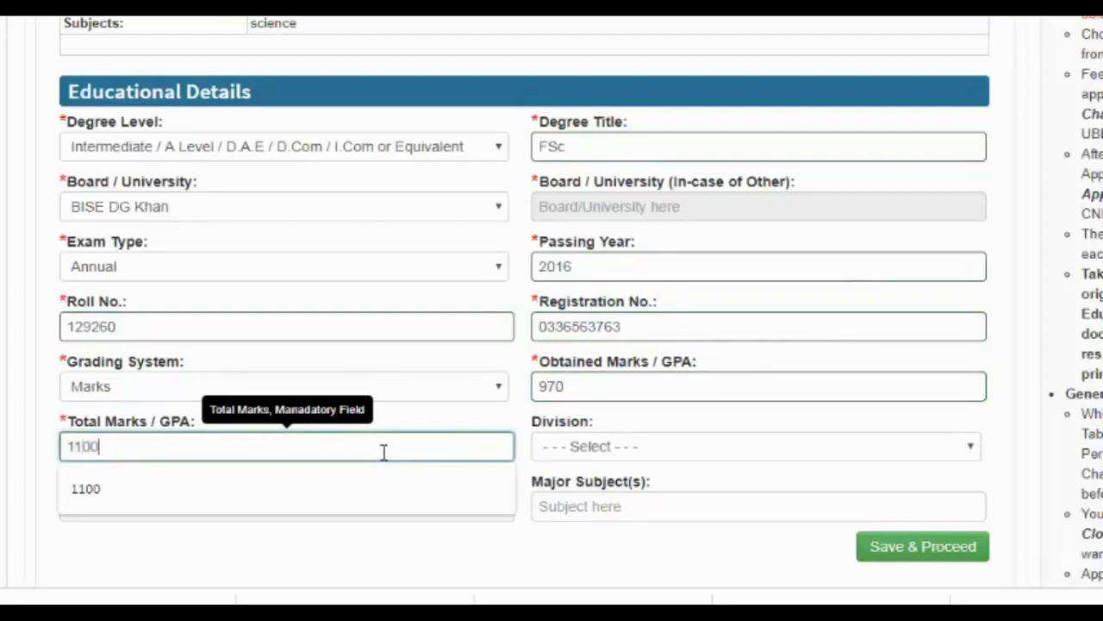
pyautogui.click(608, 455)
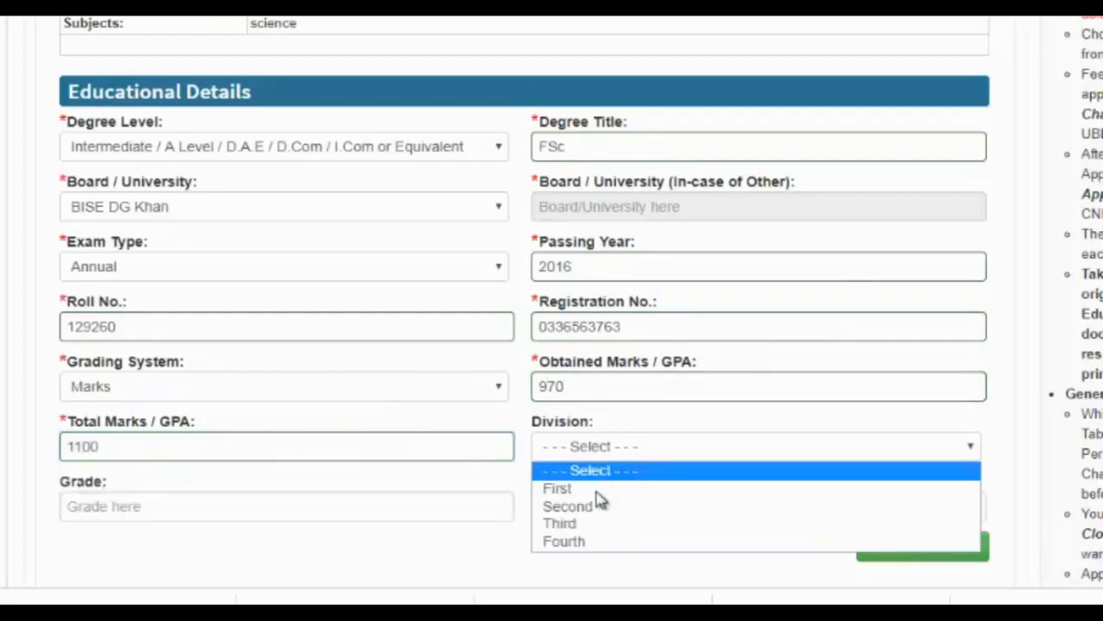
pyautogui.click(598, 496)
# - Set grade A+ and major subject engineering, then save the Intermediate record
pyautogui.click(405, 515)
pyautogui.click(374, 566)
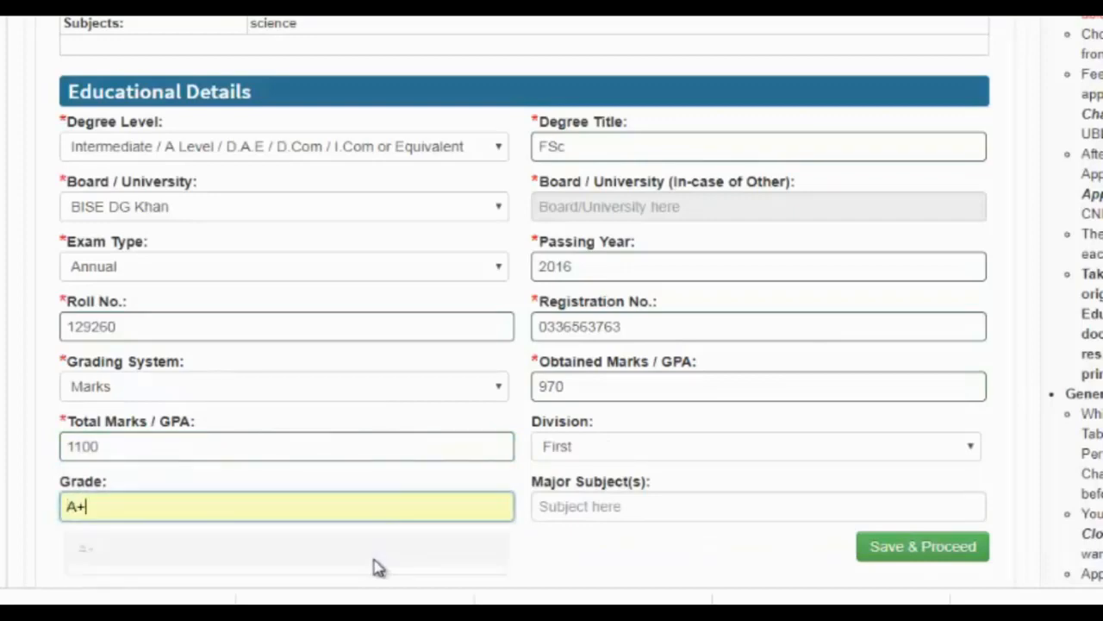
pyautogui.click(584, 503)
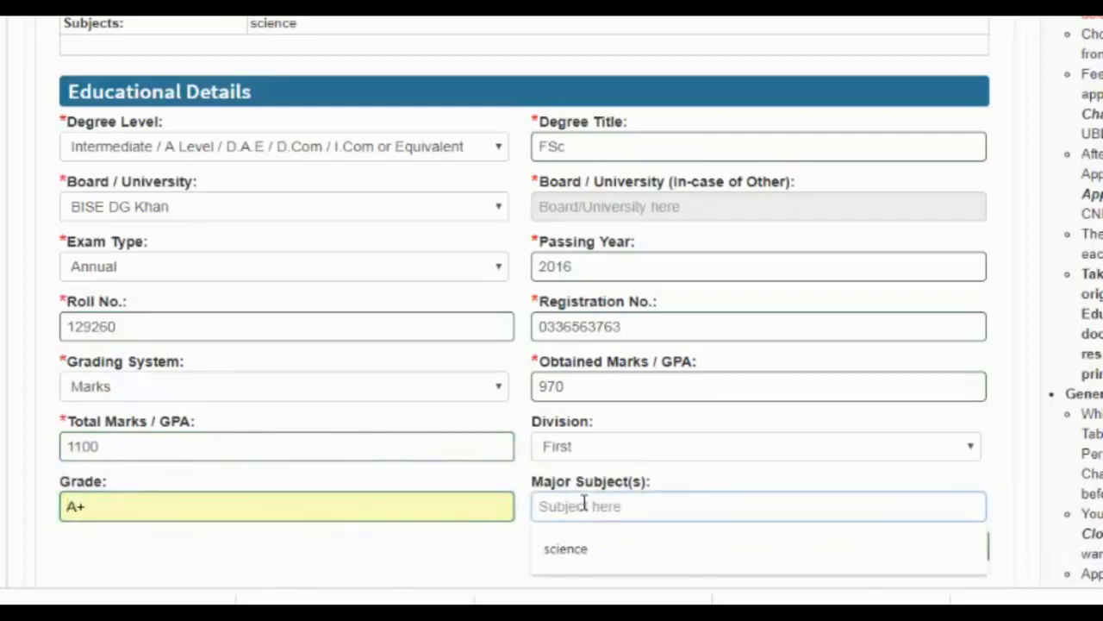
pyautogui.write('engineering')
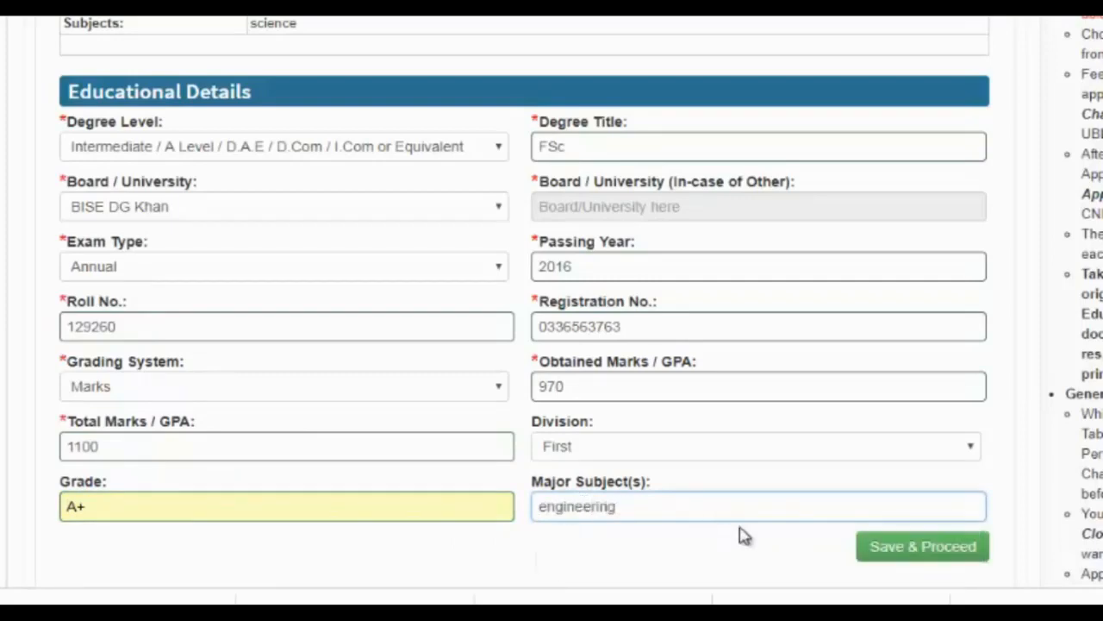
pyautogui.click(788, 541)
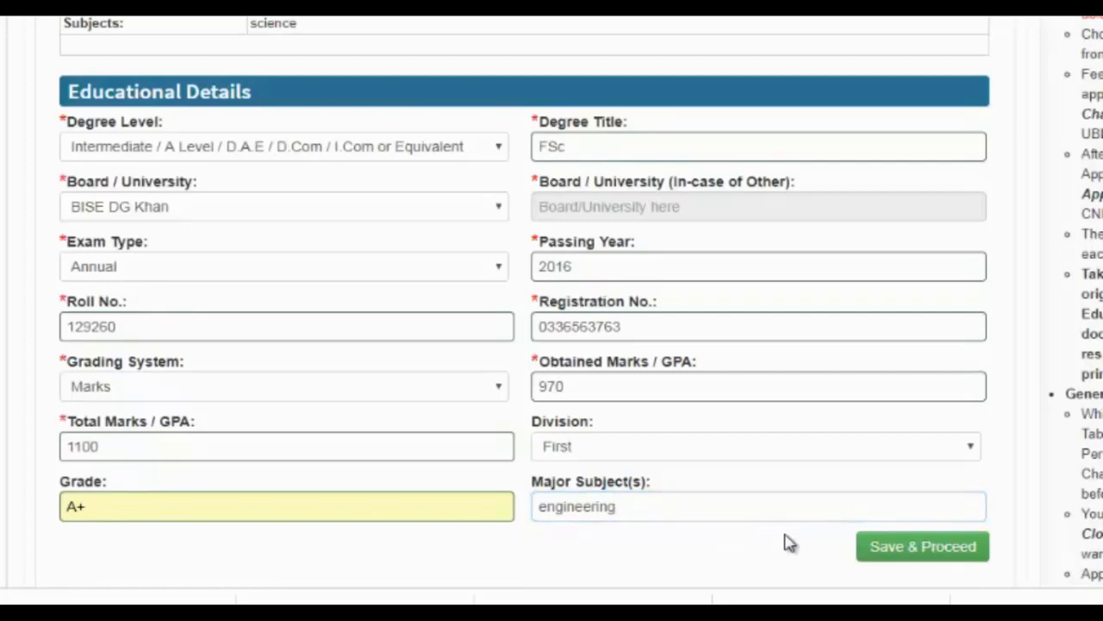
pyautogui.click(943, 549)
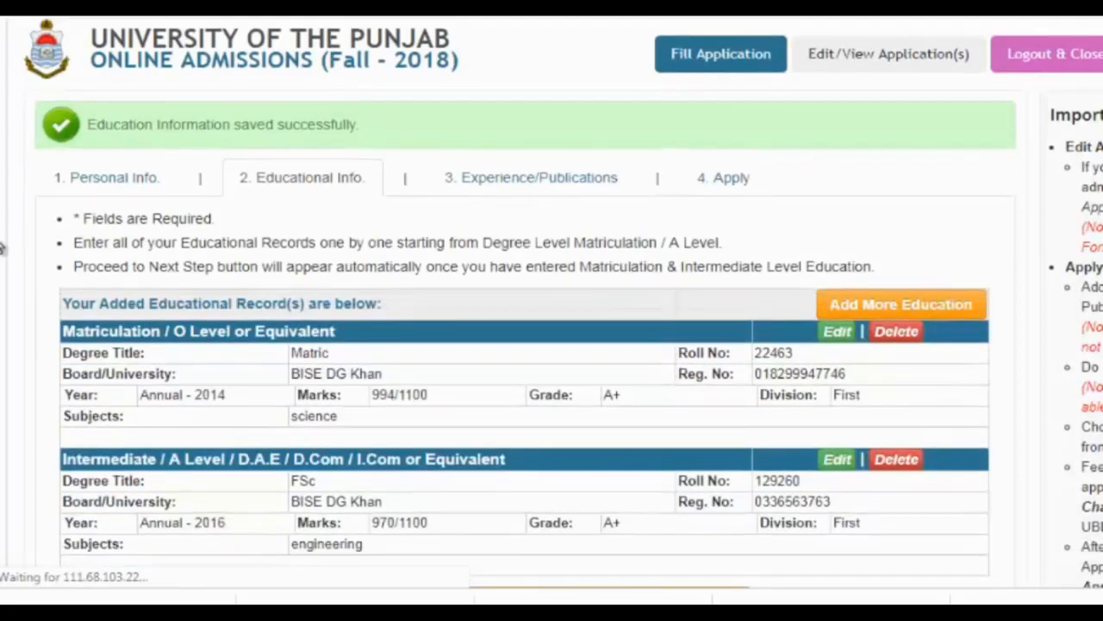
# - Choose Proceed to Next Step (Experience/Publications) and confirm with OK
pyautogui.scroll(-3, 3, 248)
pyautogui.scroll(-3, 3, 248)
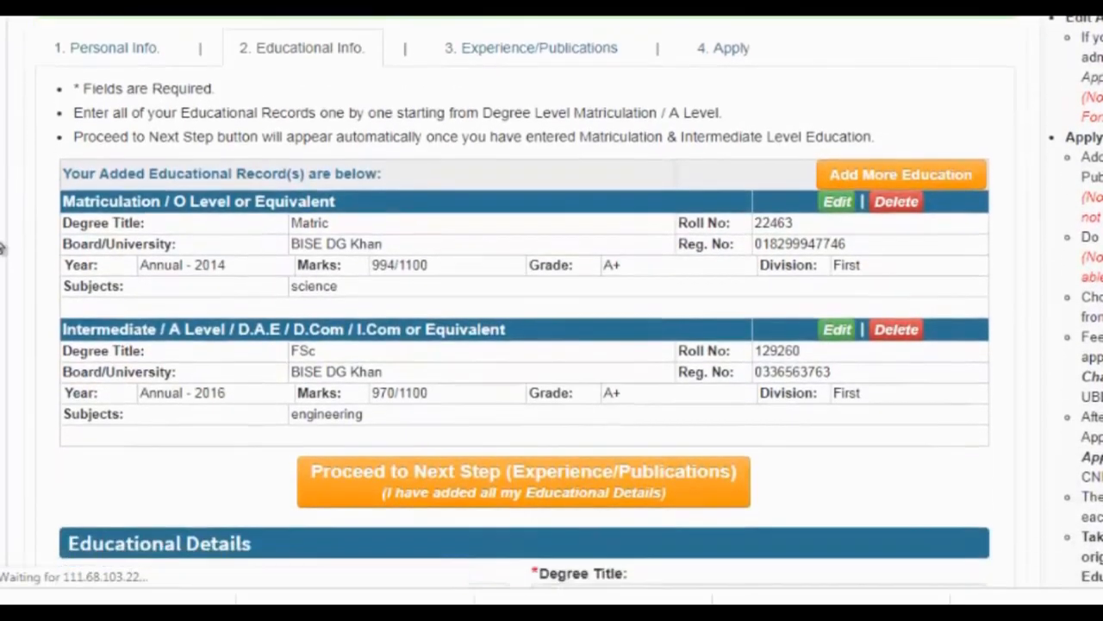
pyautogui.scroll(-9, 2, 249)
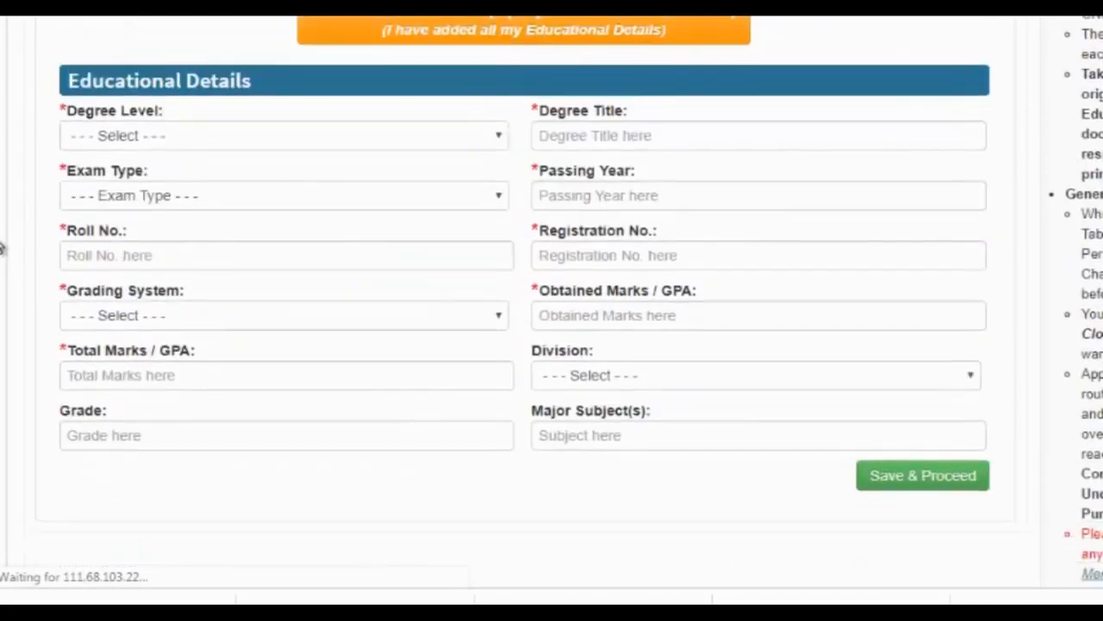
pyautogui.scroll(2, 3, 248)
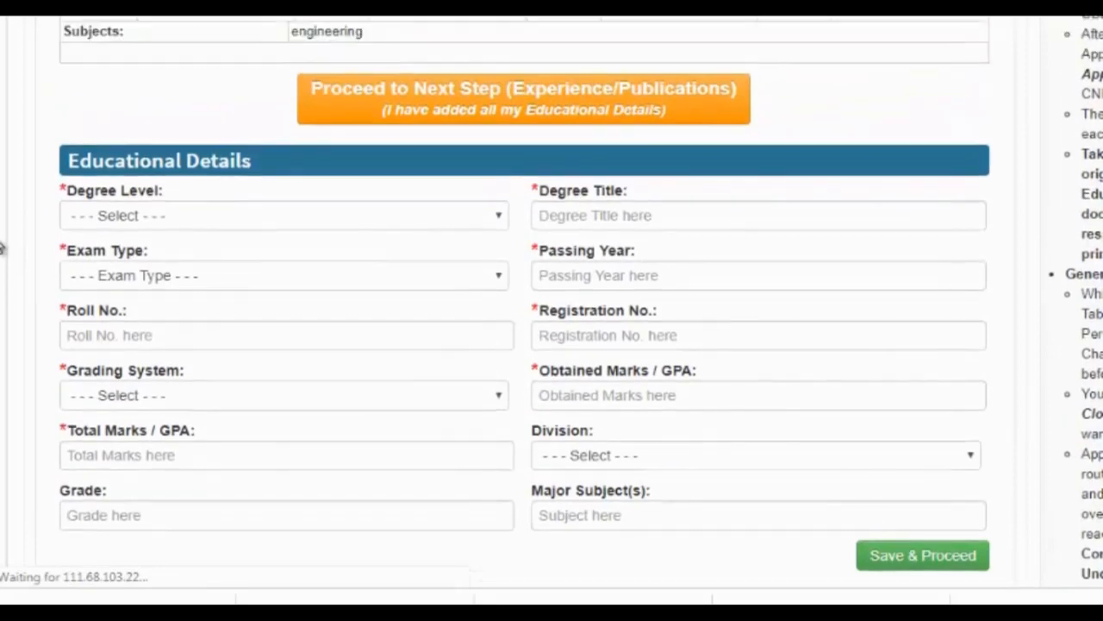
pyautogui.scroll(1, 3, 248)
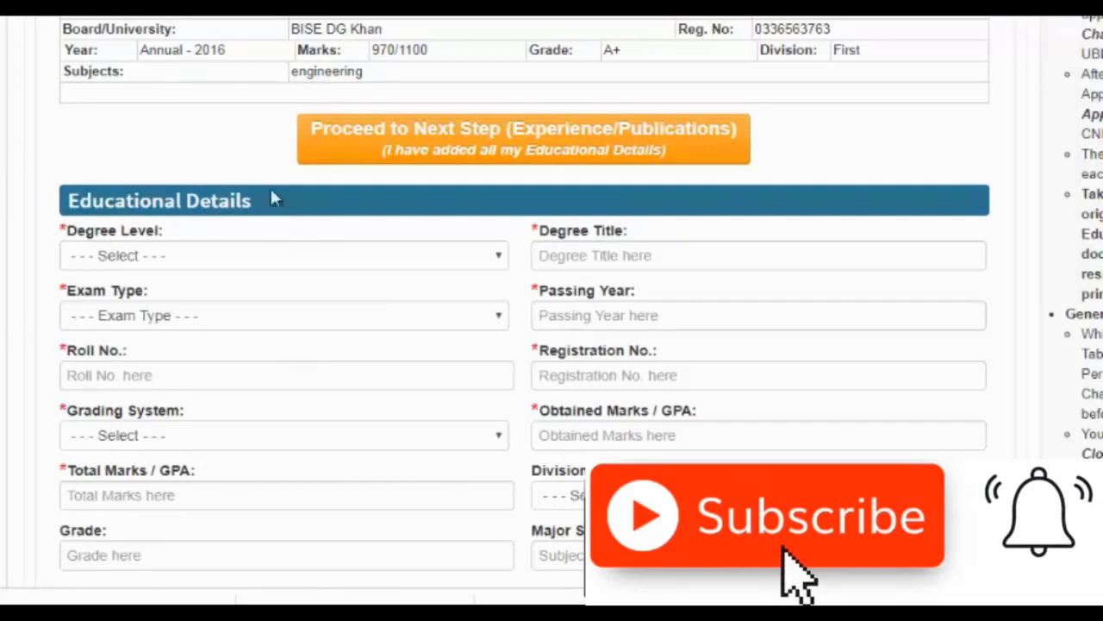
pyautogui.click(422, 138)
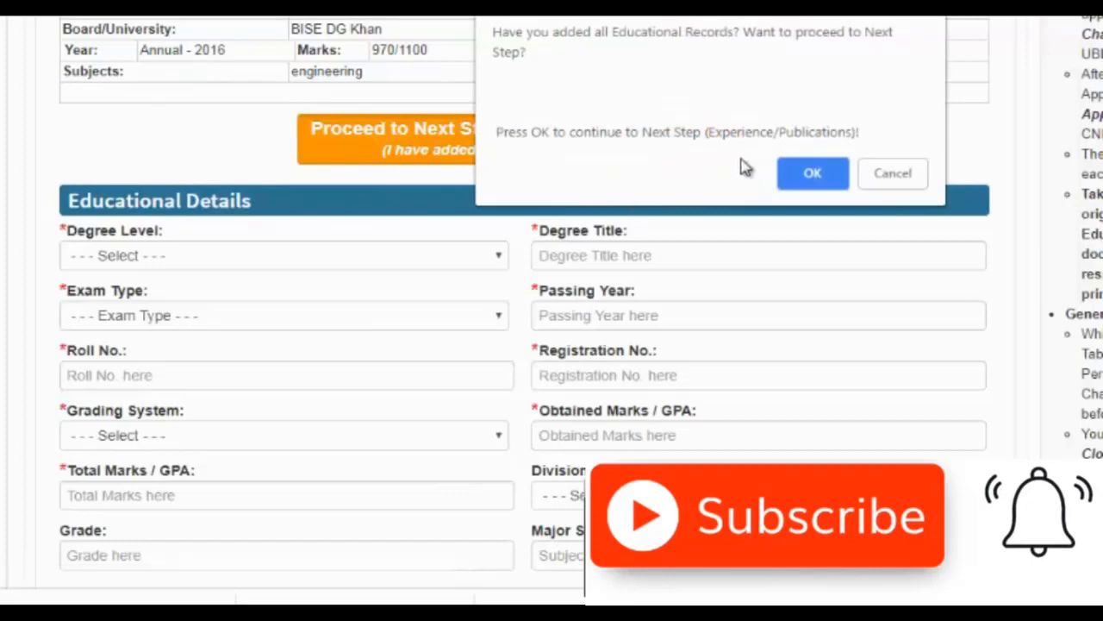
pyautogui.click(810, 172)
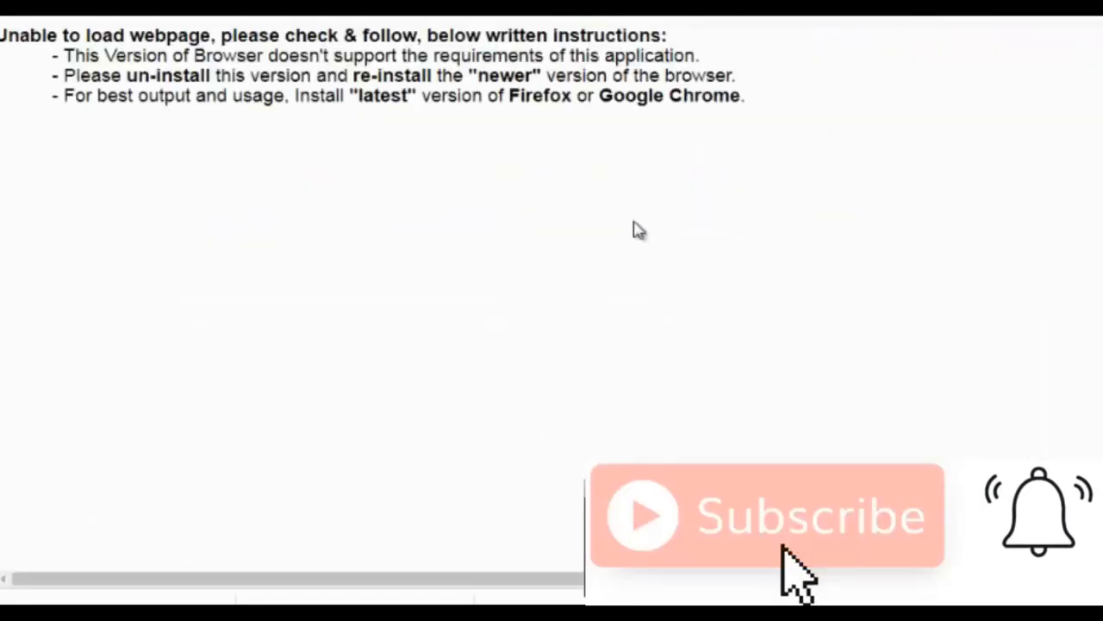
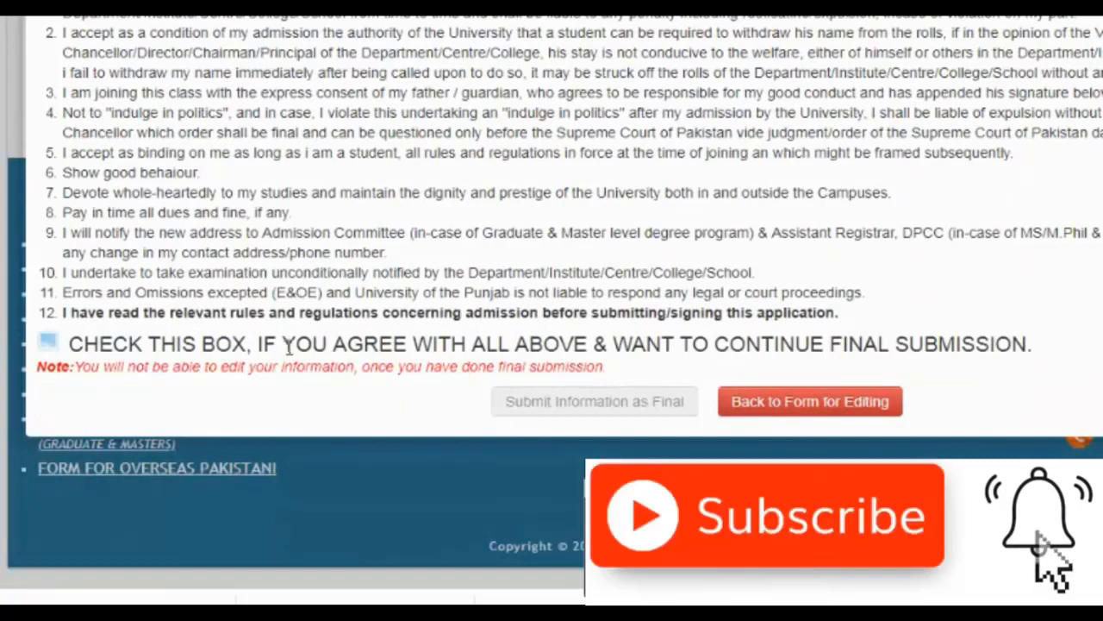
# - Agree to the undertaking terms and submit the information as final
pyautogui.click(48, 342)
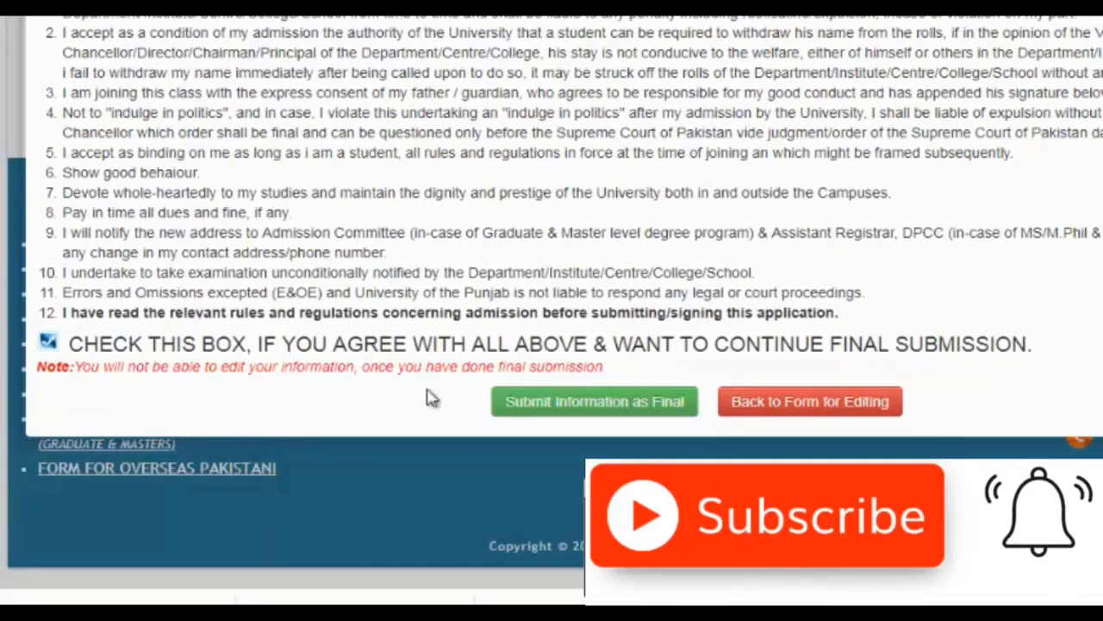
pyautogui.click(570, 405)
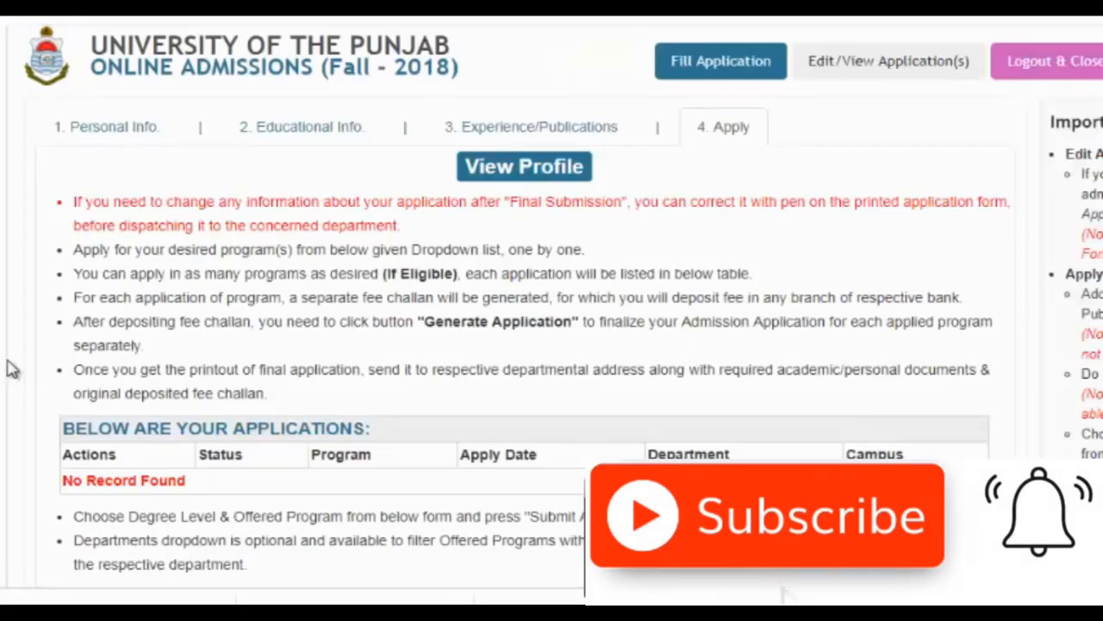
pyautogui.scroll(-2, 12, 369)
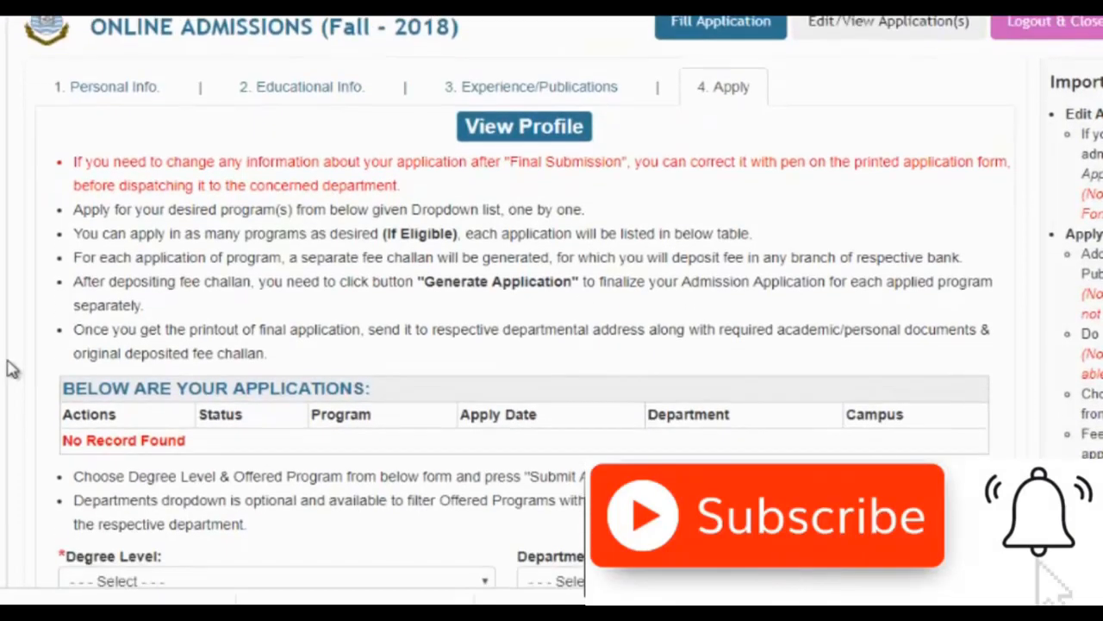
pyautogui.scroll(-2, 12, 368)
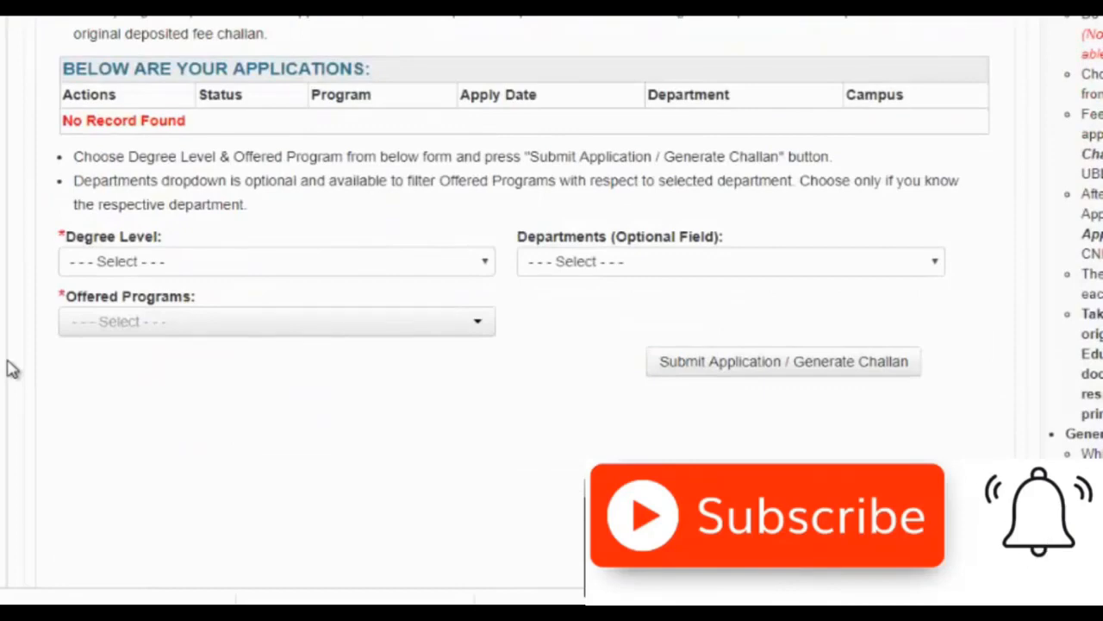
pyautogui.scroll(1, 12, 369)
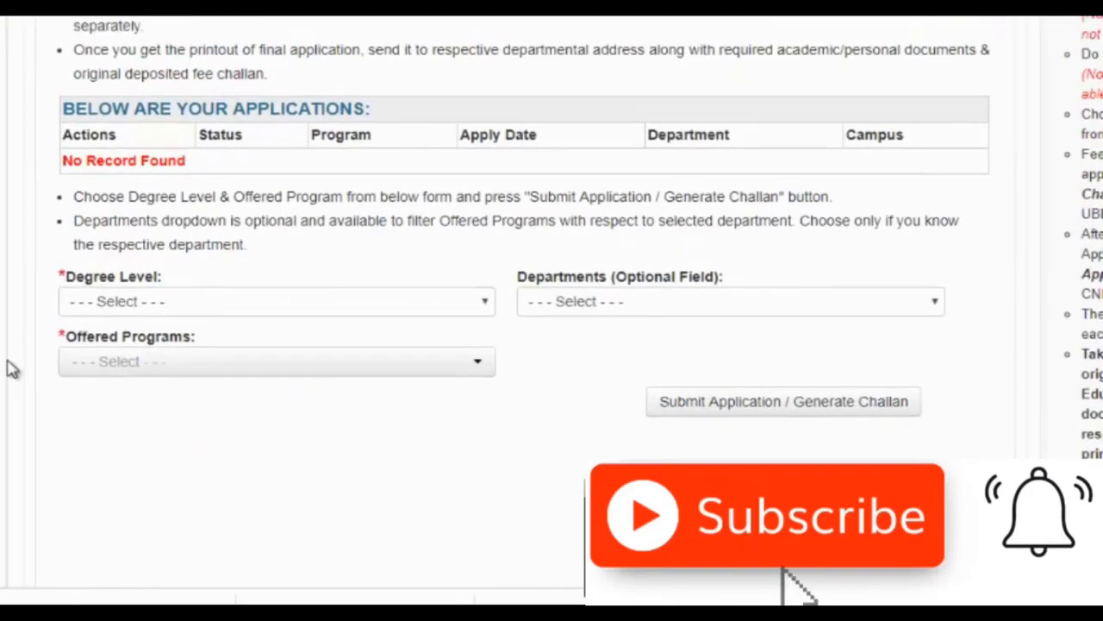
pyautogui.scroll(2, 12, 369)
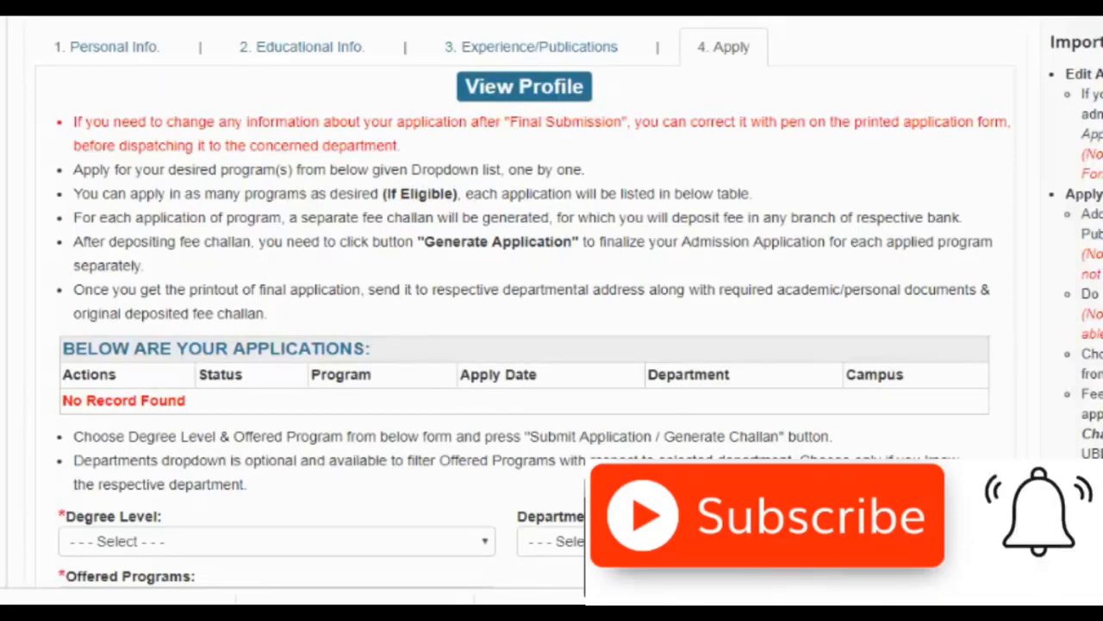
pyautogui.scroll(-3, 5, 284)
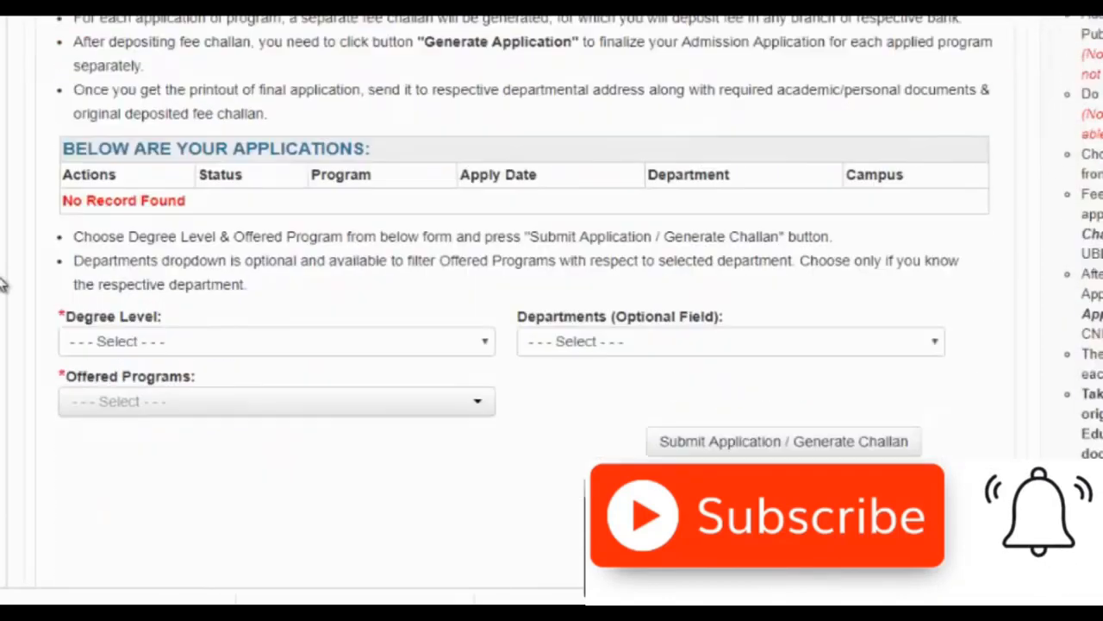
# - Choose Graduate, Centre for High Energy Physics, and BS Computational Physics (Regular) as the program
pyautogui.click(195, 264)
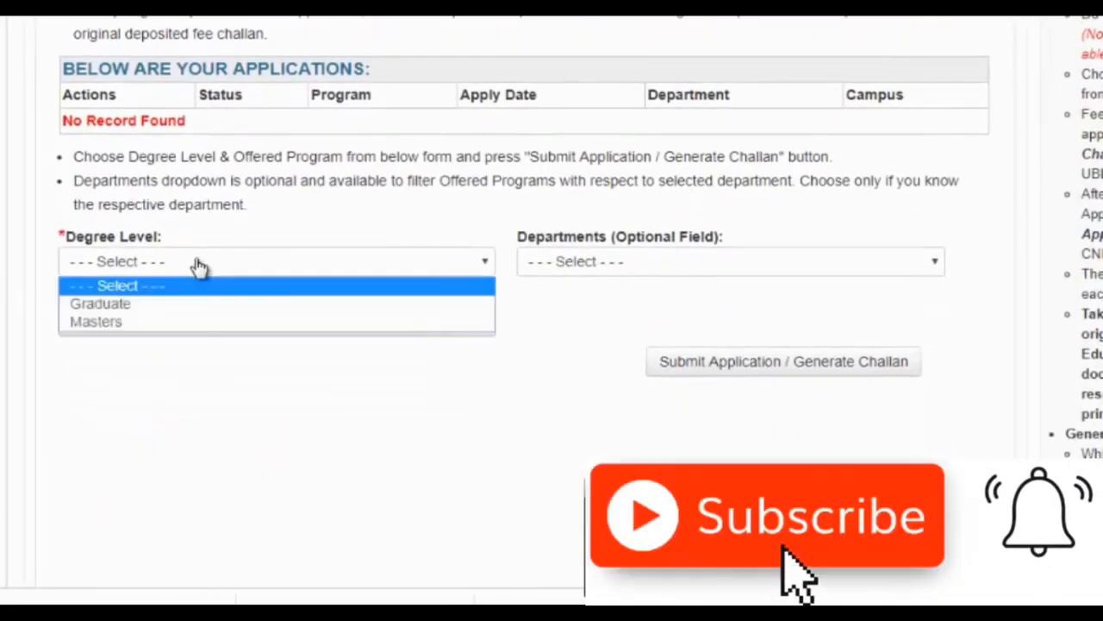
pyautogui.click(193, 306)
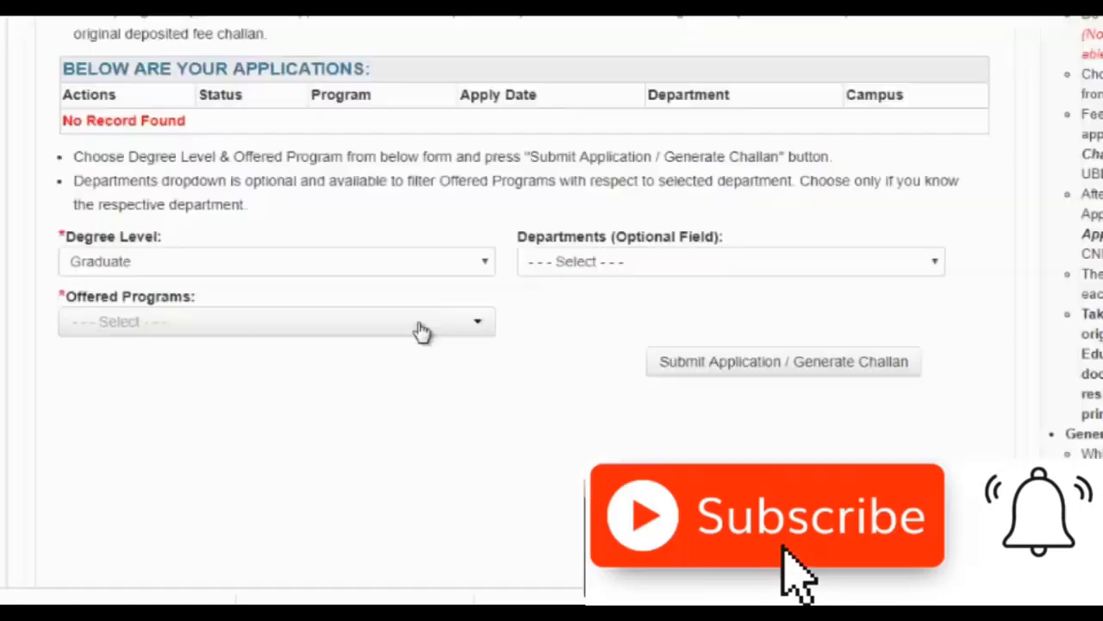
pyautogui.click(594, 272)
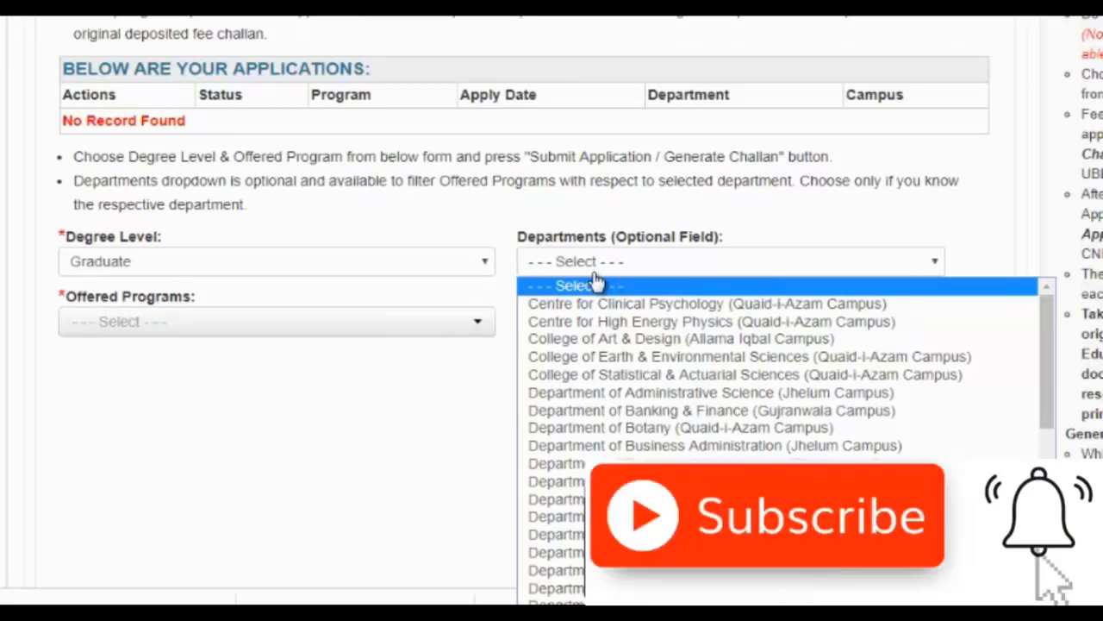
pyautogui.click(622, 323)
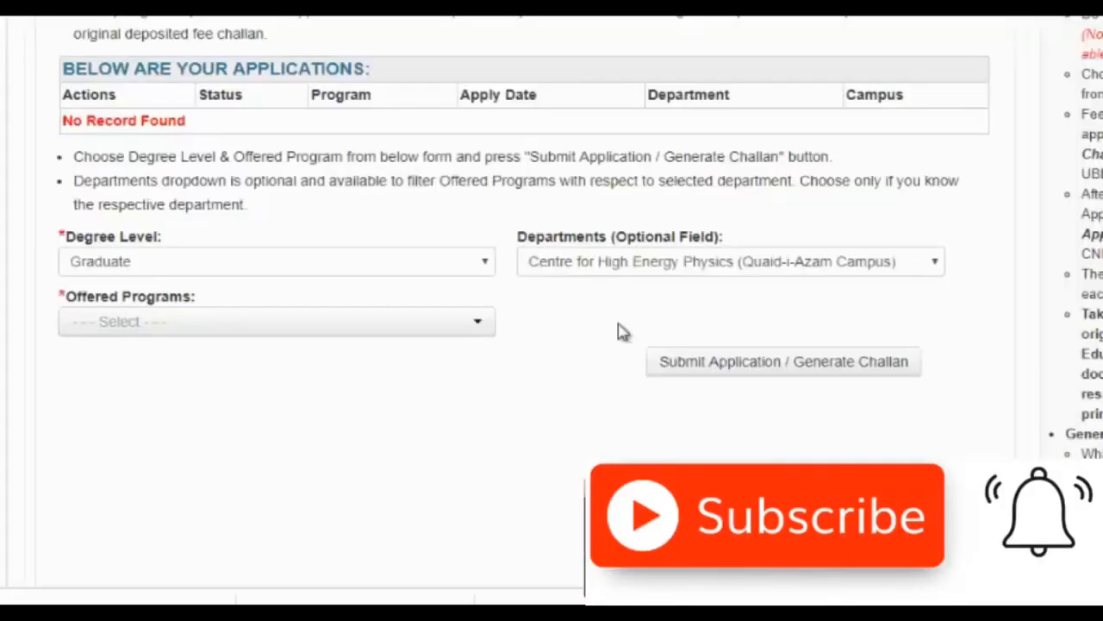
pyautogui.click(431, 323)
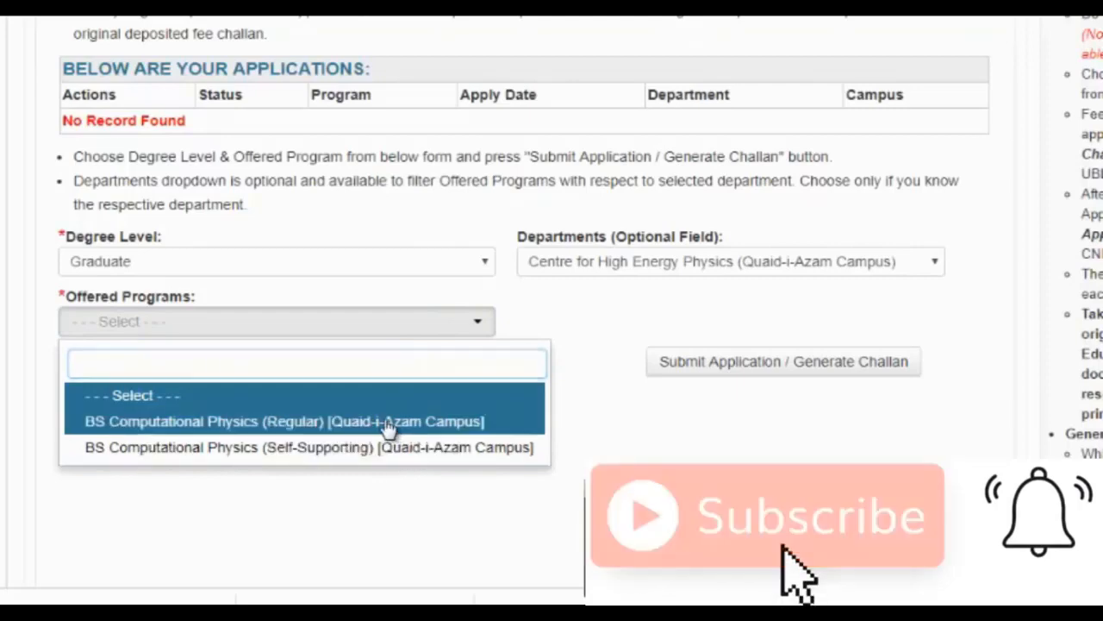
pyautogui.click(386, 422)
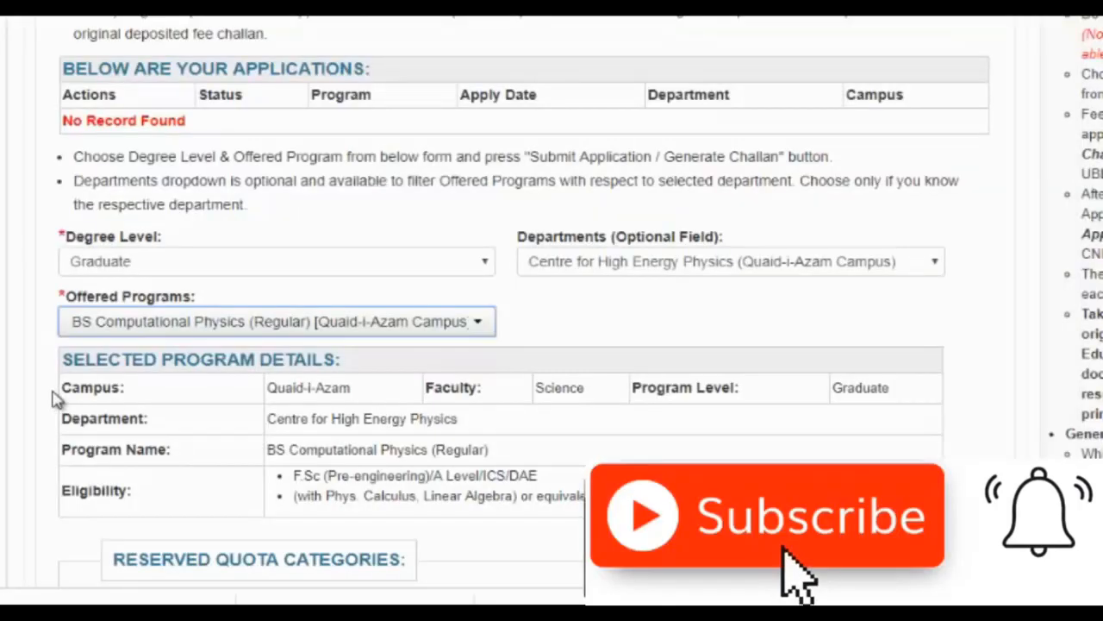
pyautogui.click(0, 357)
# - Confirm eligibility and submit the Computational Physics application to generate its fee challan
pyautogui.scroll(-5, 2, 363)
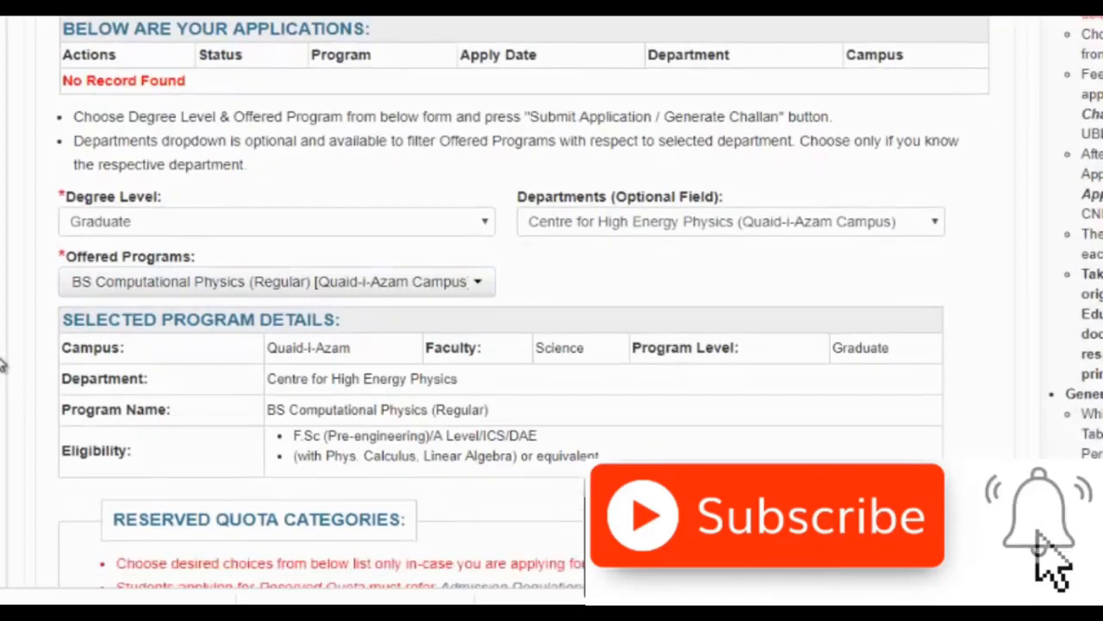
pyautogui.scroll(-1, 2, 364)
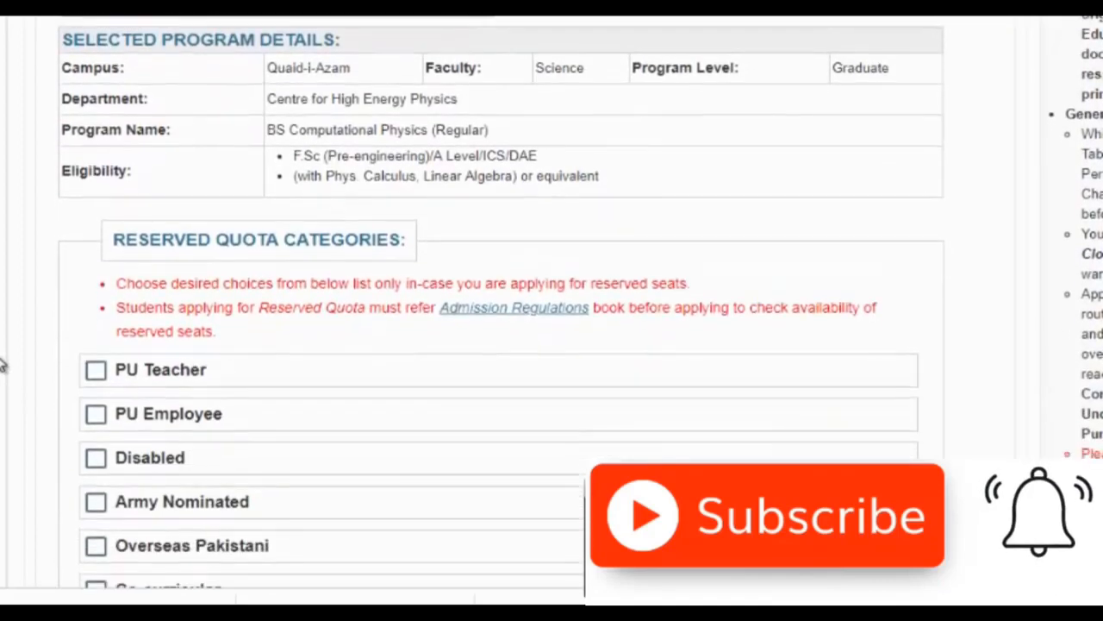
pyautogui.scroll(-2, 2, 364)
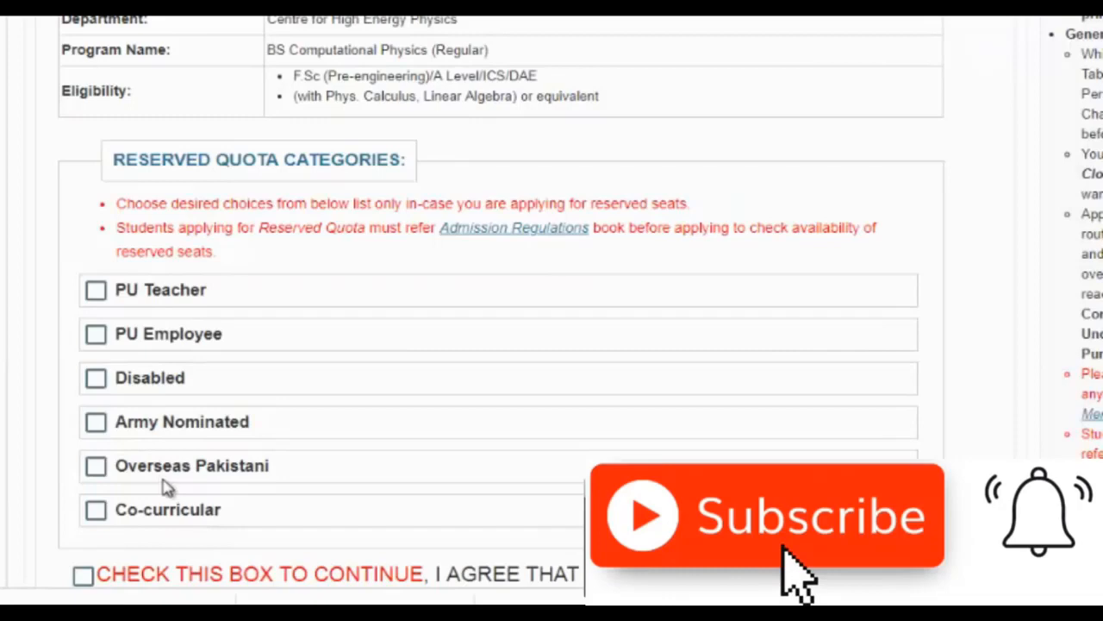
pyautogui.scroll(-4, 4, 417)
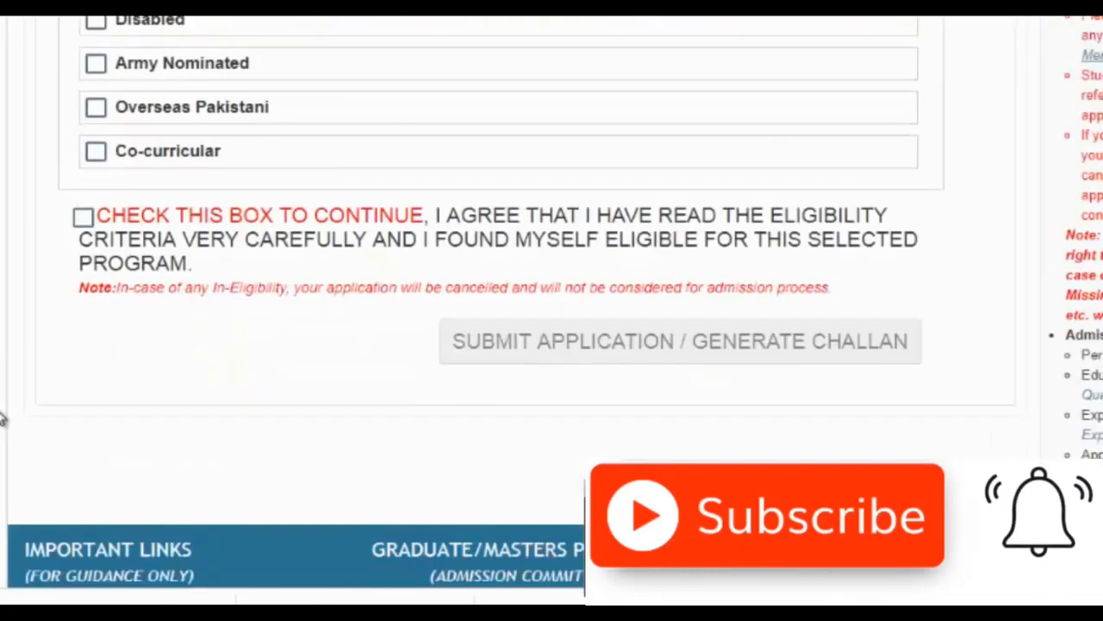
pyautogui.scroll(-1, 4, 419)
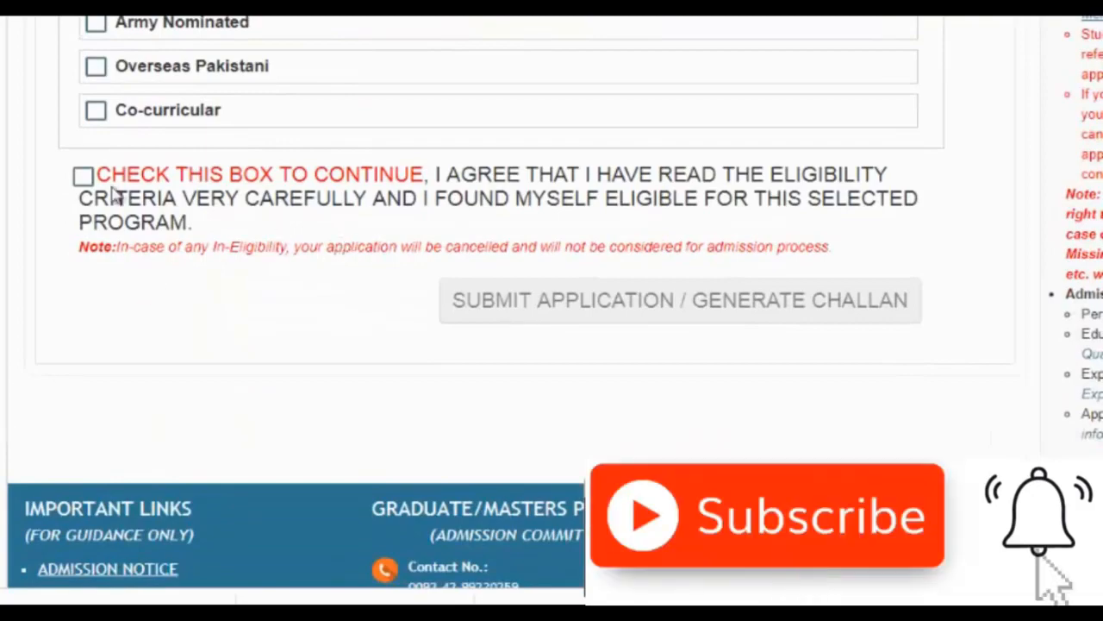
pyautogui.click(83, 177)
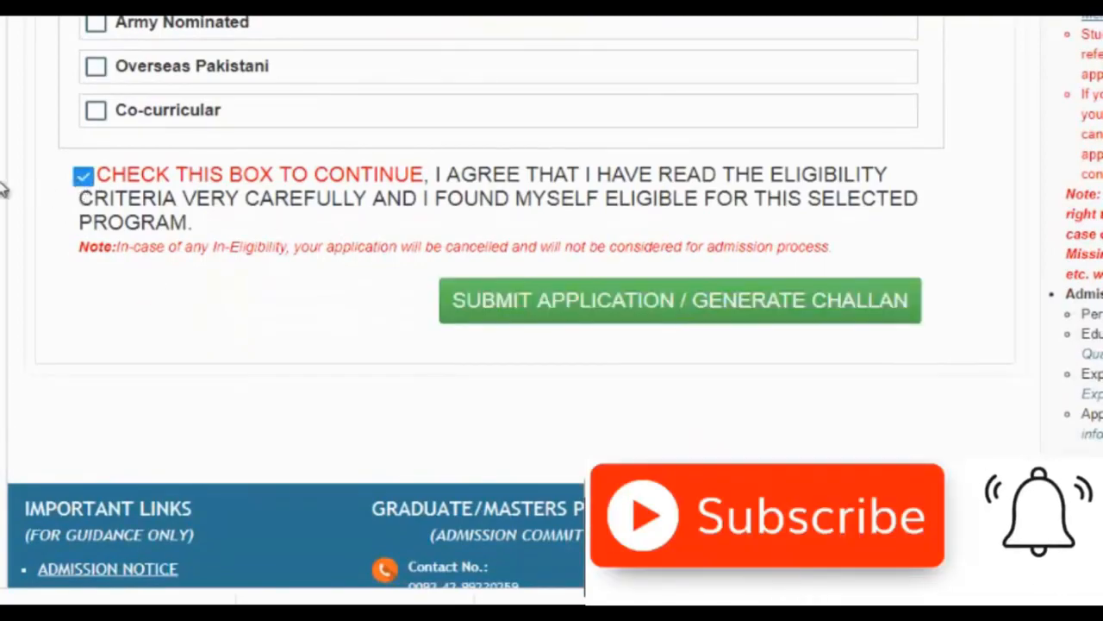
pyautogui.scroll(10, 4, 191)
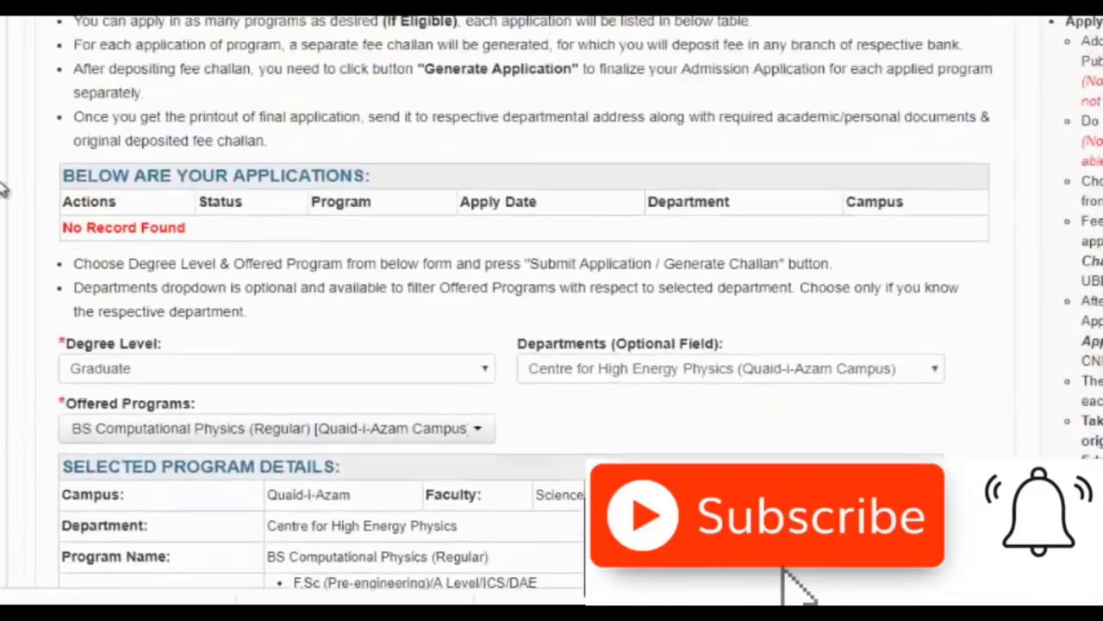
pyautogui.scroll(-5, 3, 191)
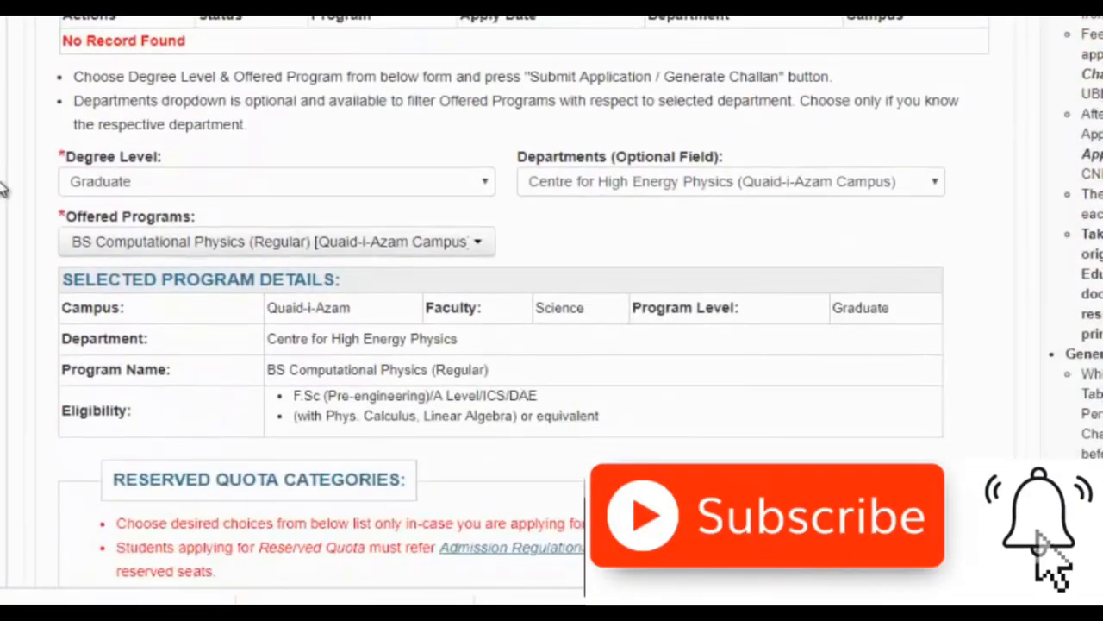
pyautogui.scroll(-7, 3, 190)
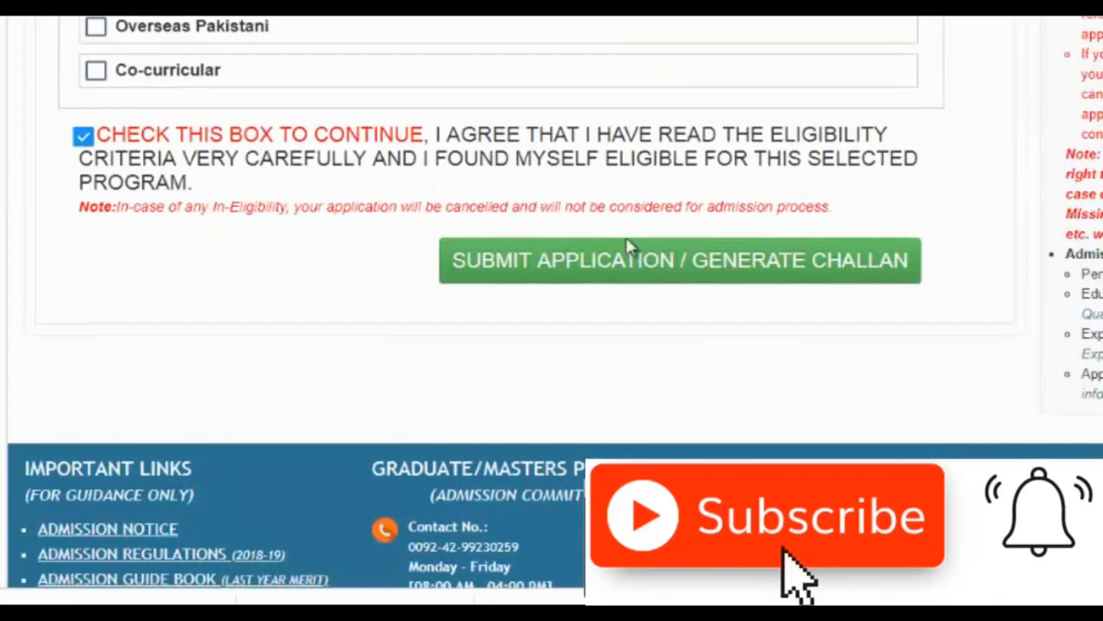
pyautogui.click(652, 266)
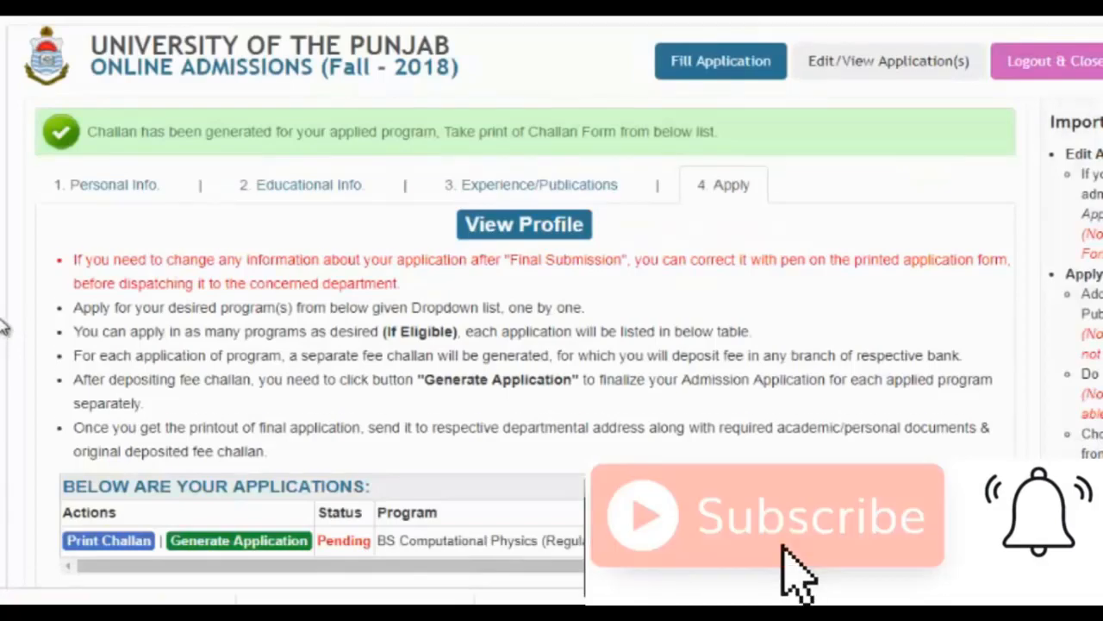
pyautogui.scroll(-4, 5, 326)
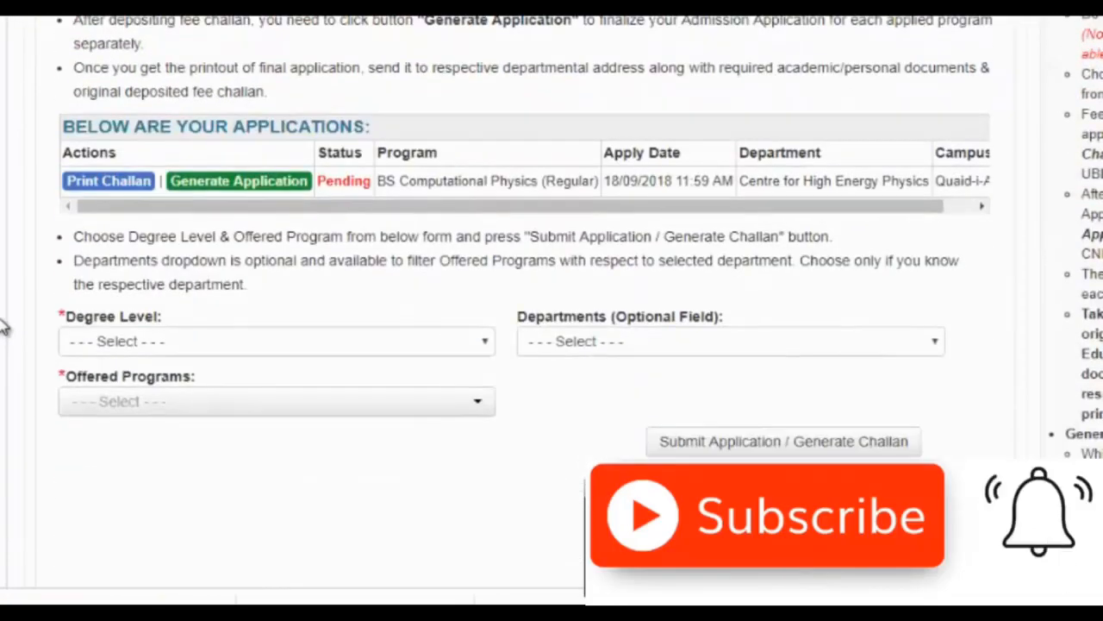
pyautogui.scroll(-1, 4, 326)
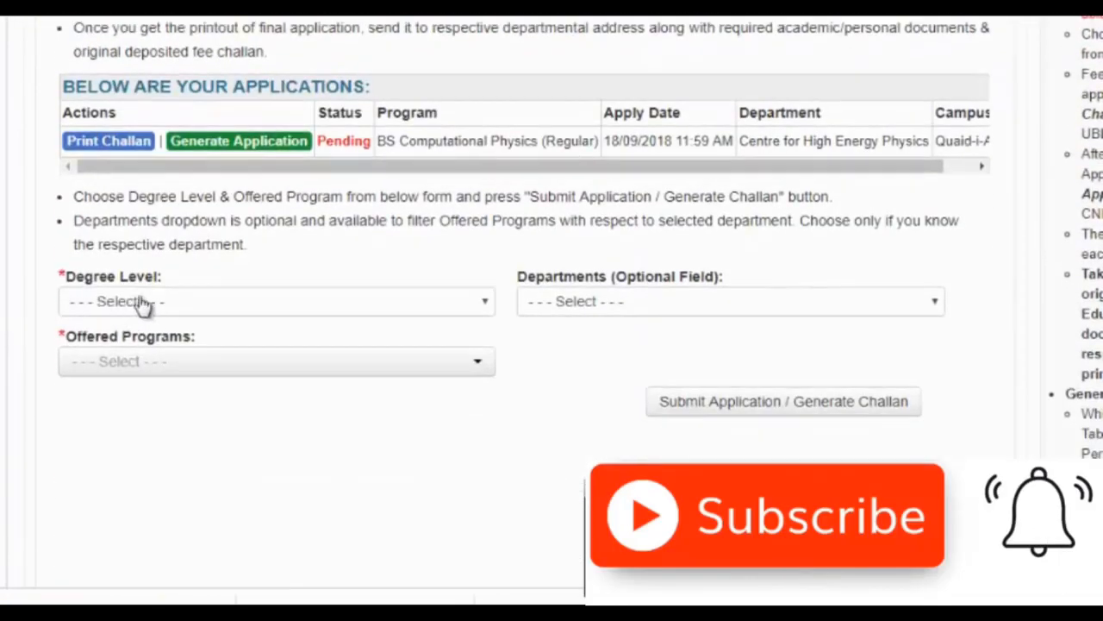
# - Download the BS Computational Physics fee challan PDF through IDM and open it
pyautogui.click(192, 299)
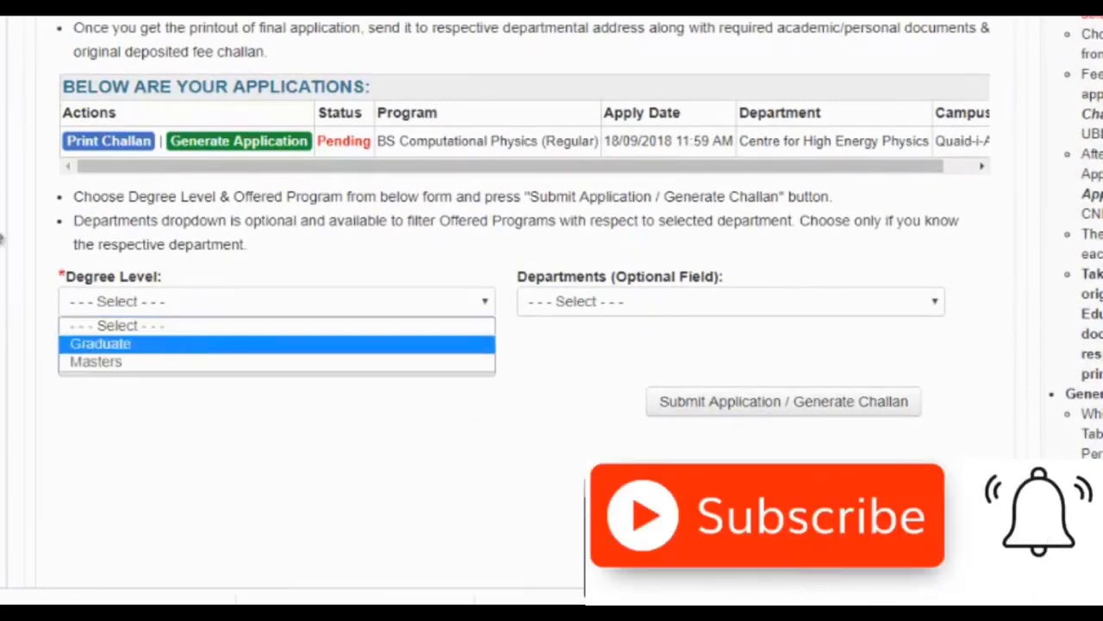
pyautogui.click(189, 343)
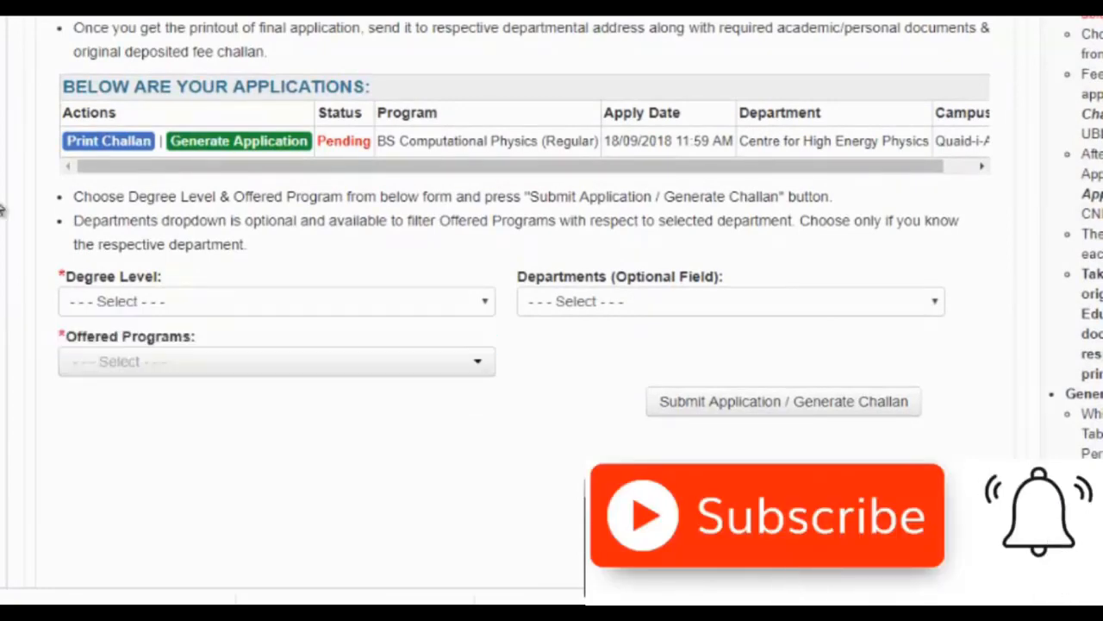
pyautogui.click(97, 143)
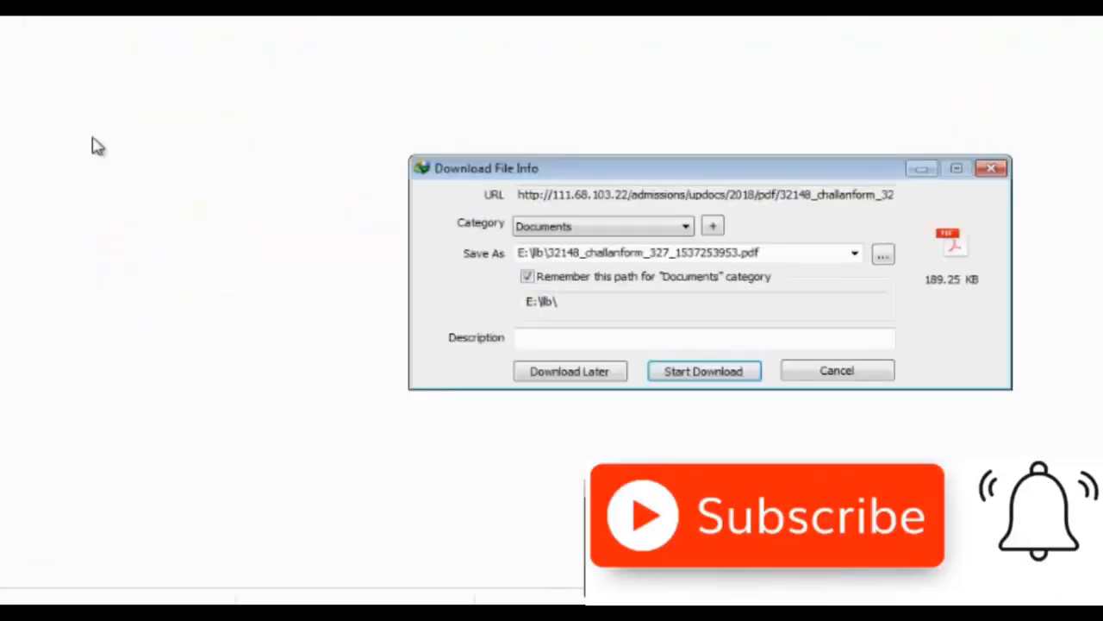
pyautogui.click(703, 371)
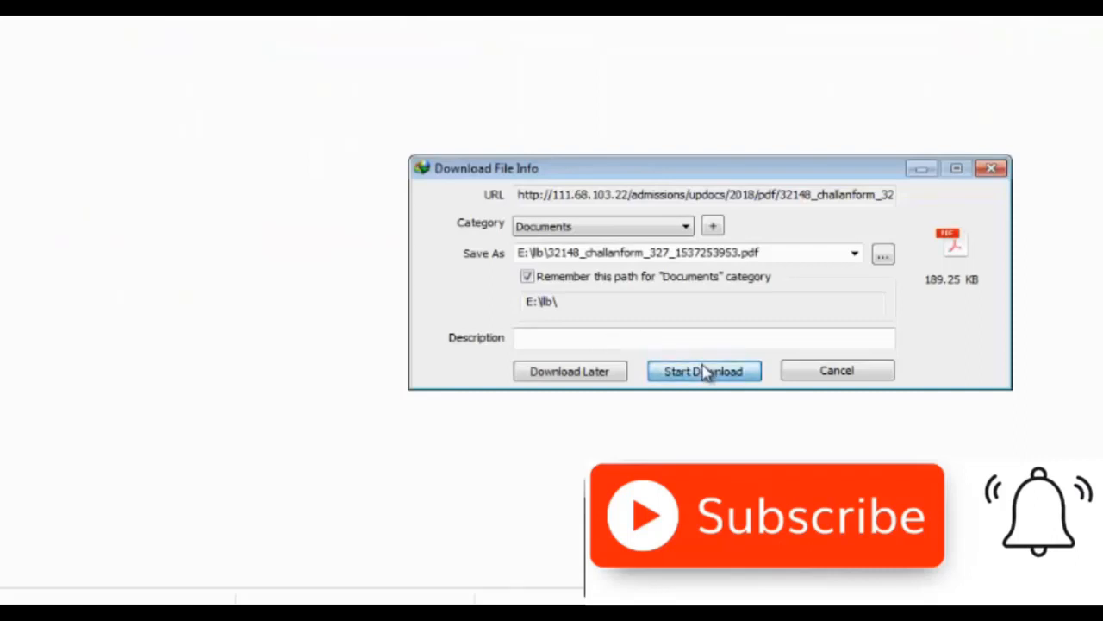
pyautogui.click(532, 345)
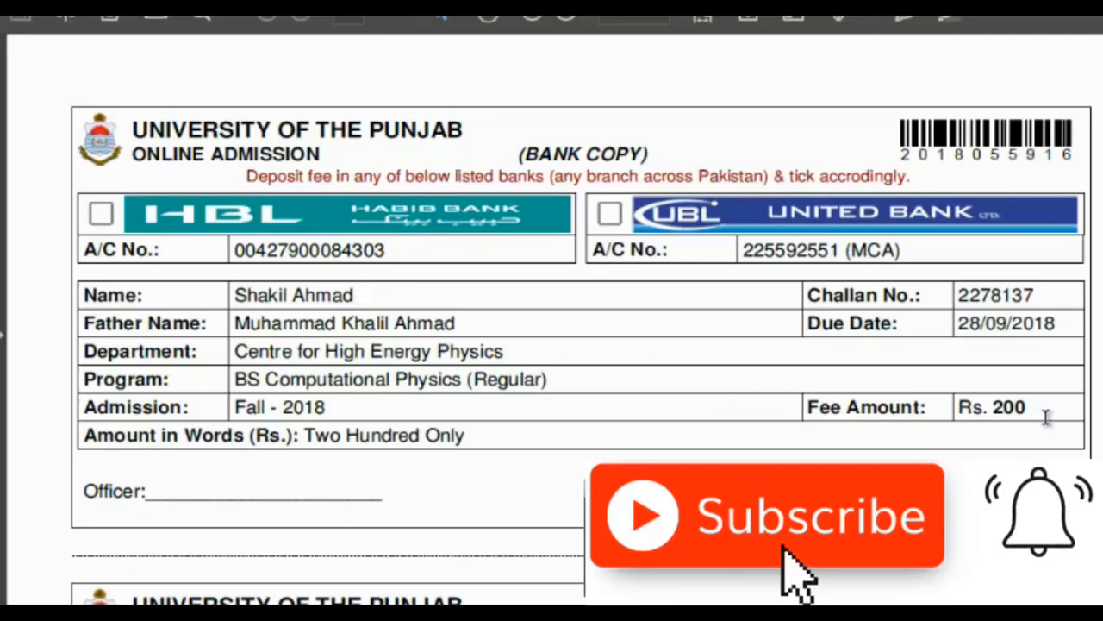
# - Highlight the challan's Rs. 200 fee amount to verify it, then clear the highlight
pyautogui.moveTo(1001, 409); pyautogui.dragTo(951, 407)
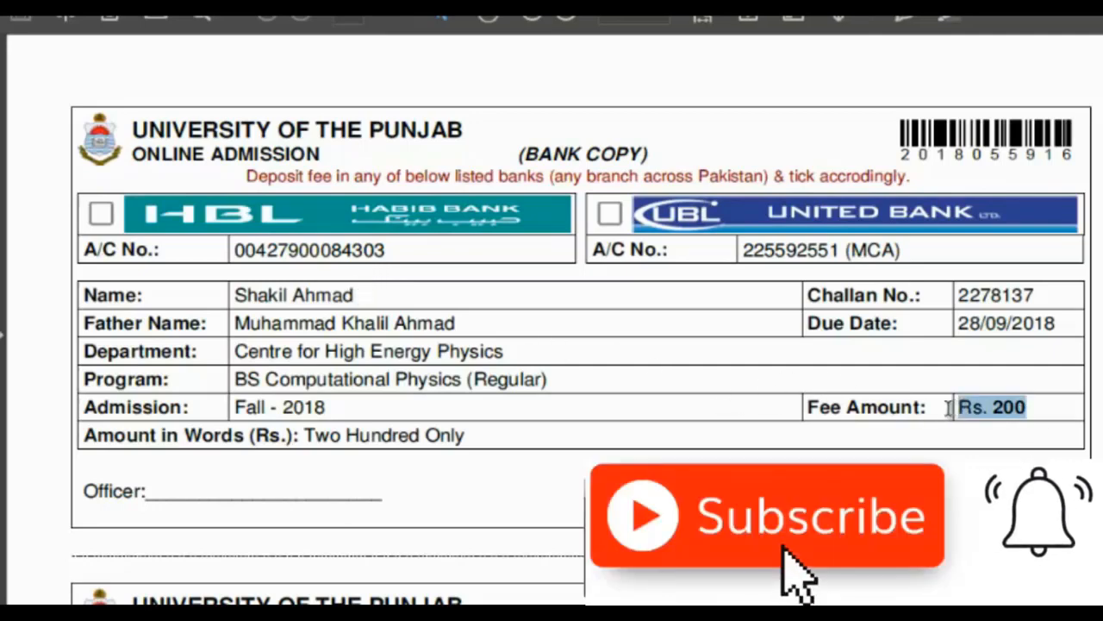
pyautogui.click(833, 333)
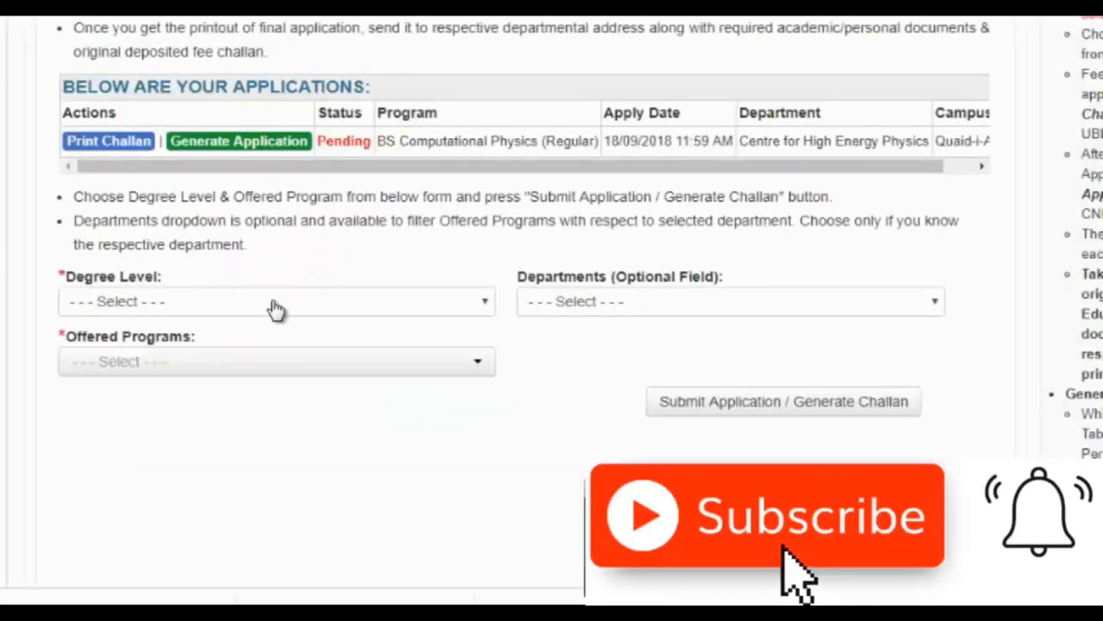
# - Choose Graduate, Department of Botany (Quaid-i-Azam Campus), and BS Botany (Regular) as the program
pyautogui.click(275, 308)
pyautogui.click(254, 344)
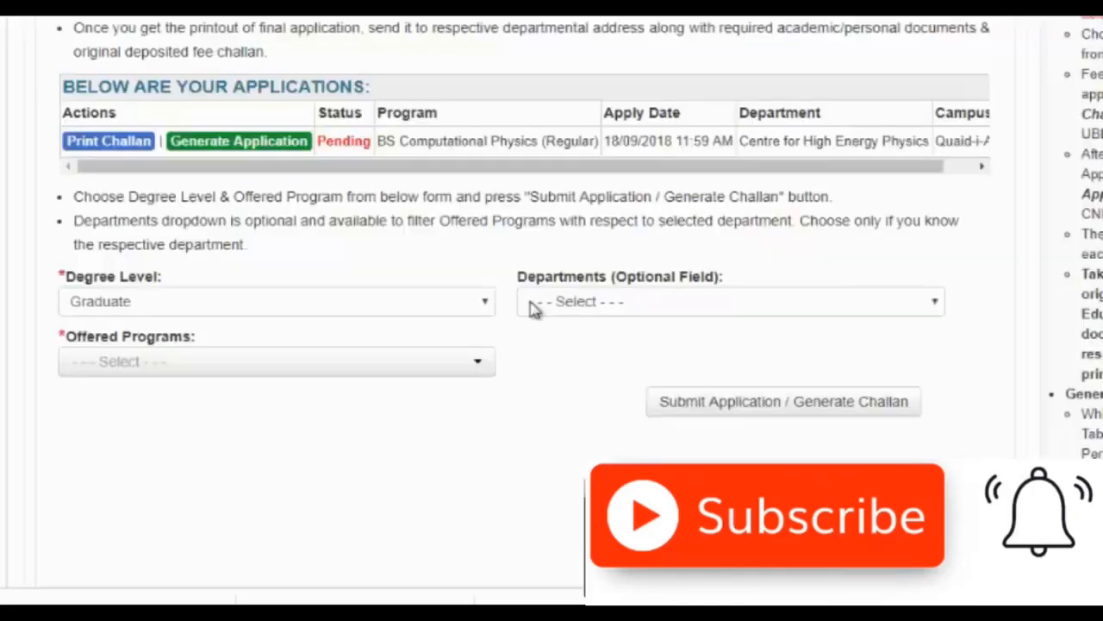
pyautogui.click(575, 303)
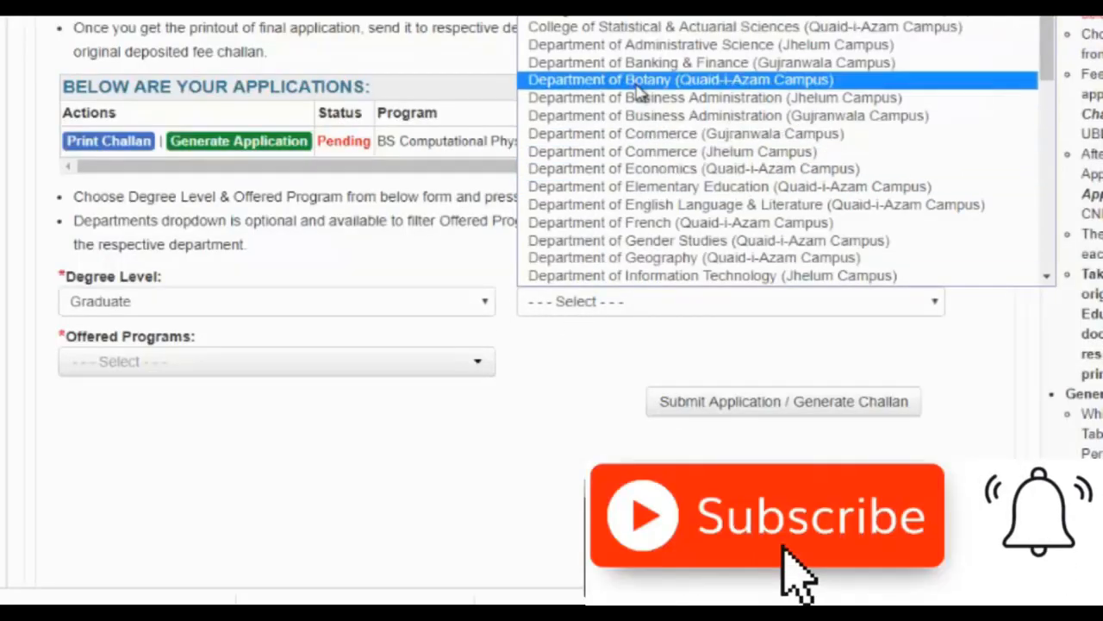
pyautogui.click(642, 87)
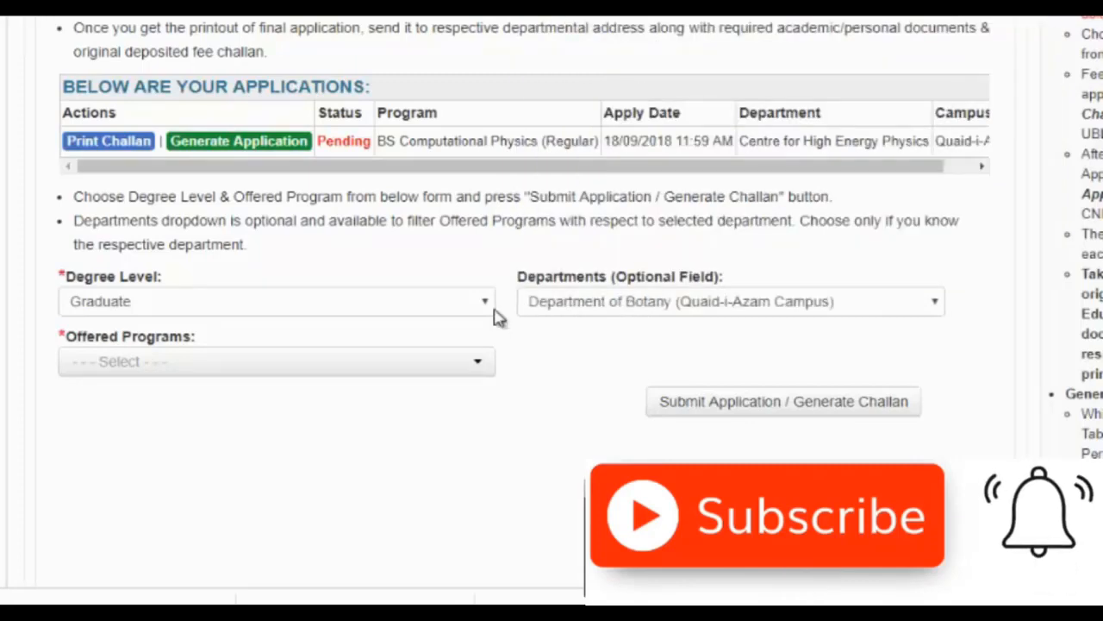
pyautogui.click(475, 369)
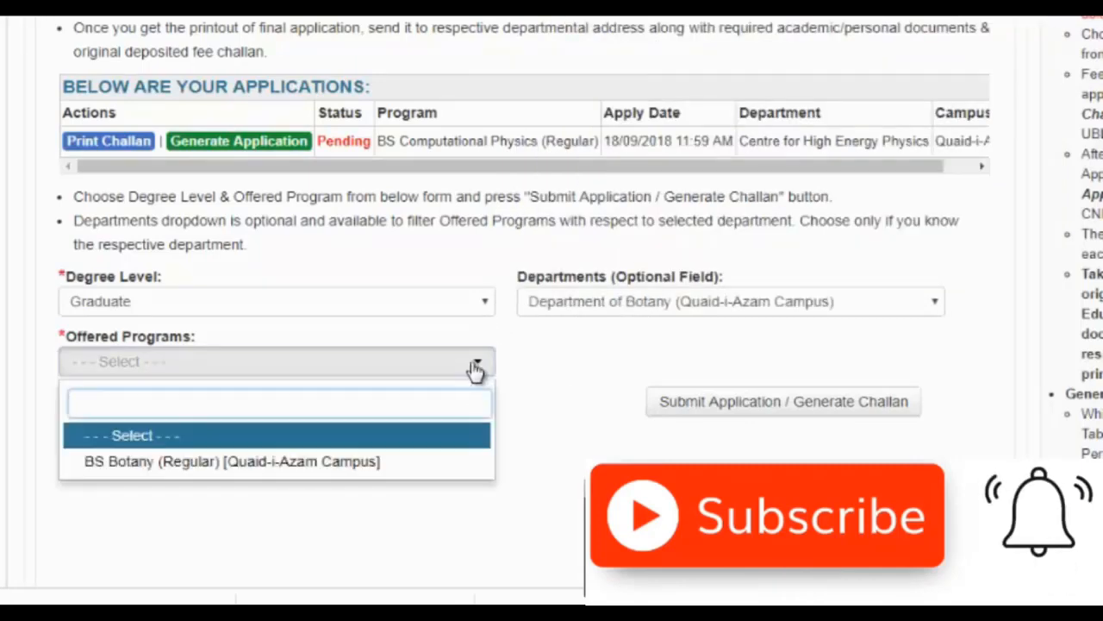
pyautogui.click(369, 463)
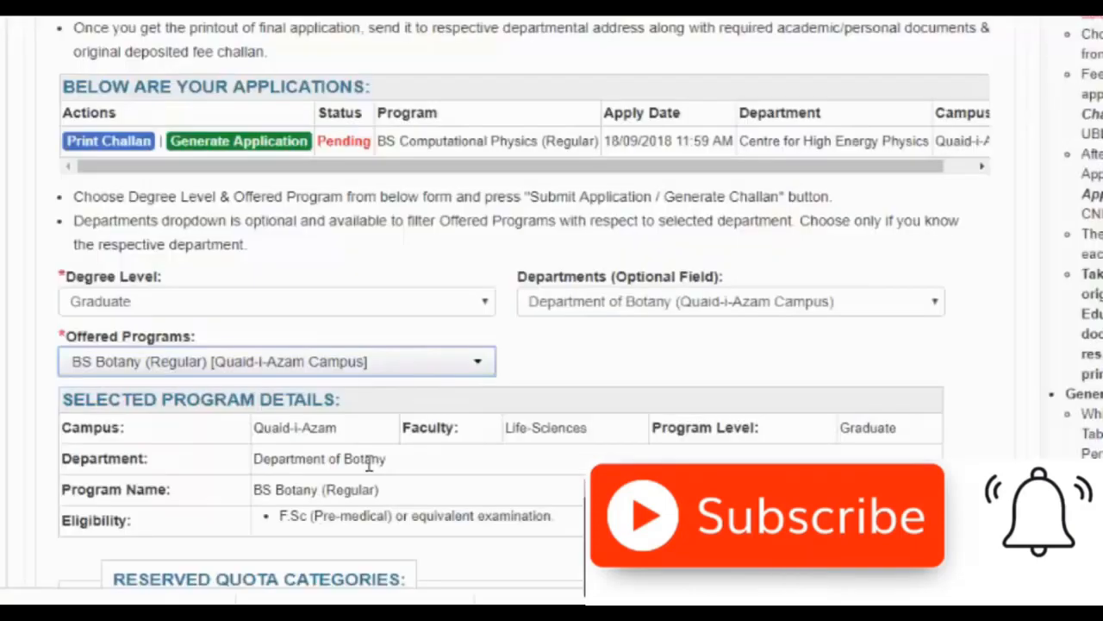
pyautogui.click(4, 336)
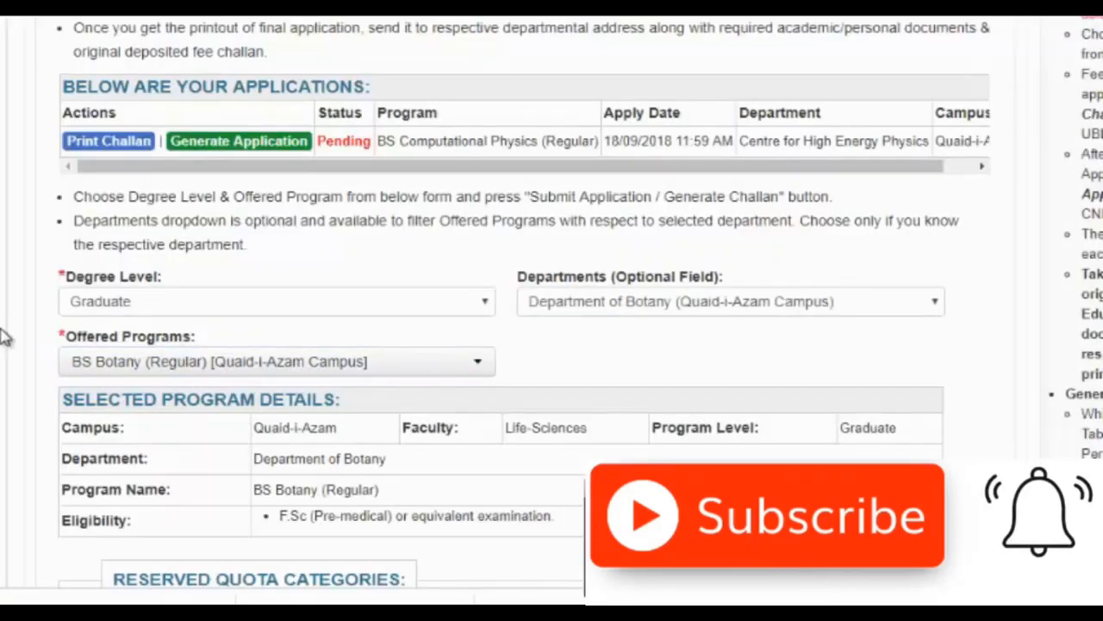
# - Agree to the eligibility declaration and submit the Botany application to generate its challan
pyautogui.scroll(-6, 4, 336)
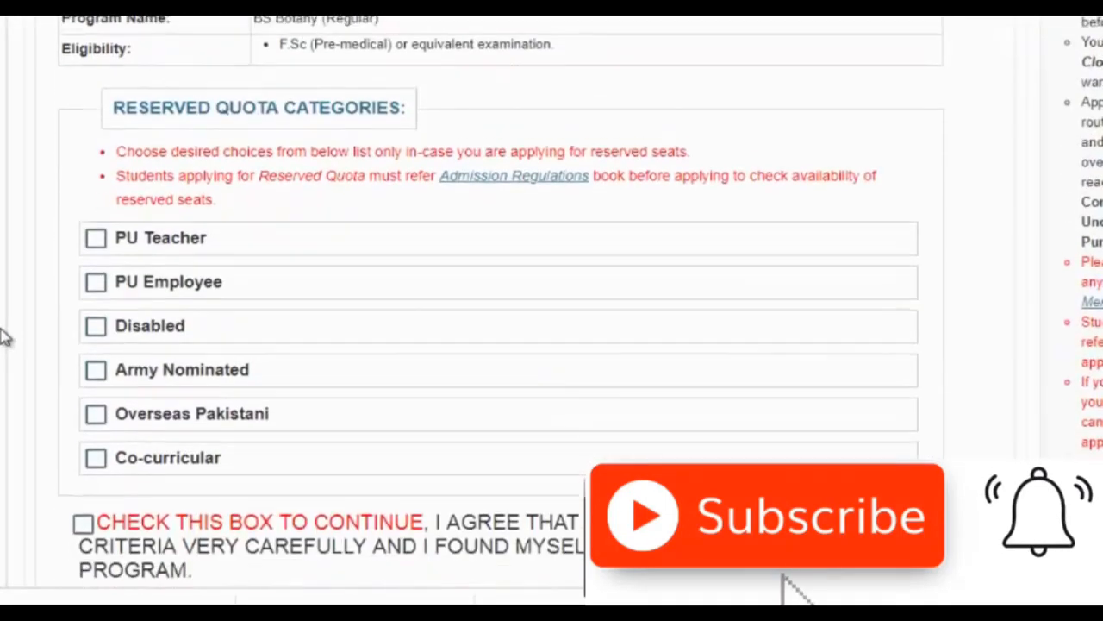
pyautogui.scroll(-1, 4, 336)
pyautogui.scroll(-1, 4, 336)
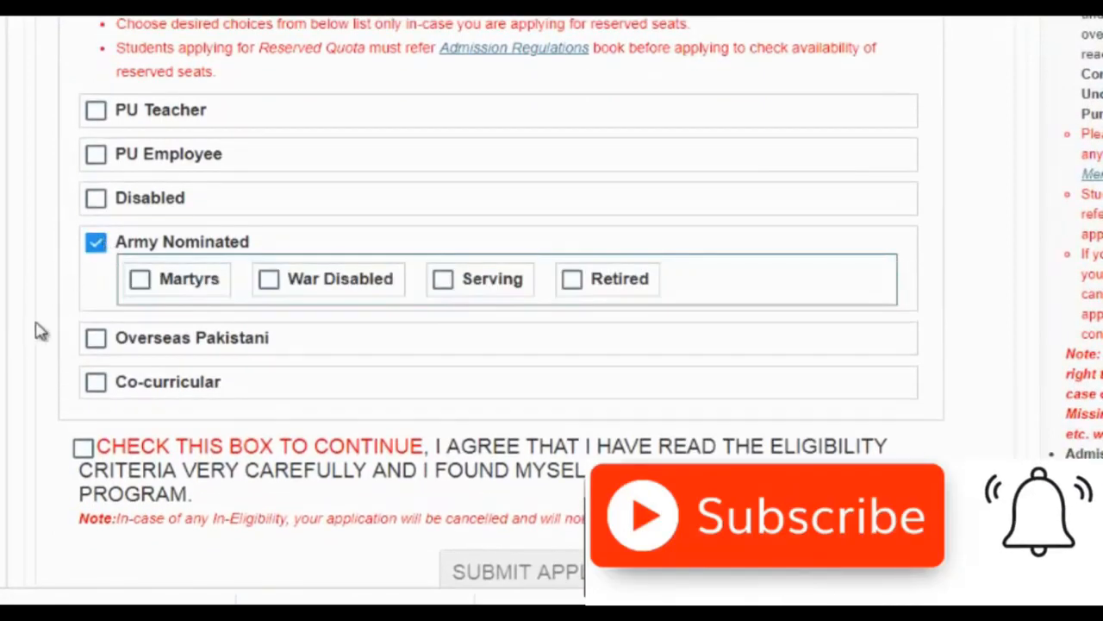
pyautogui.click(87, 450)
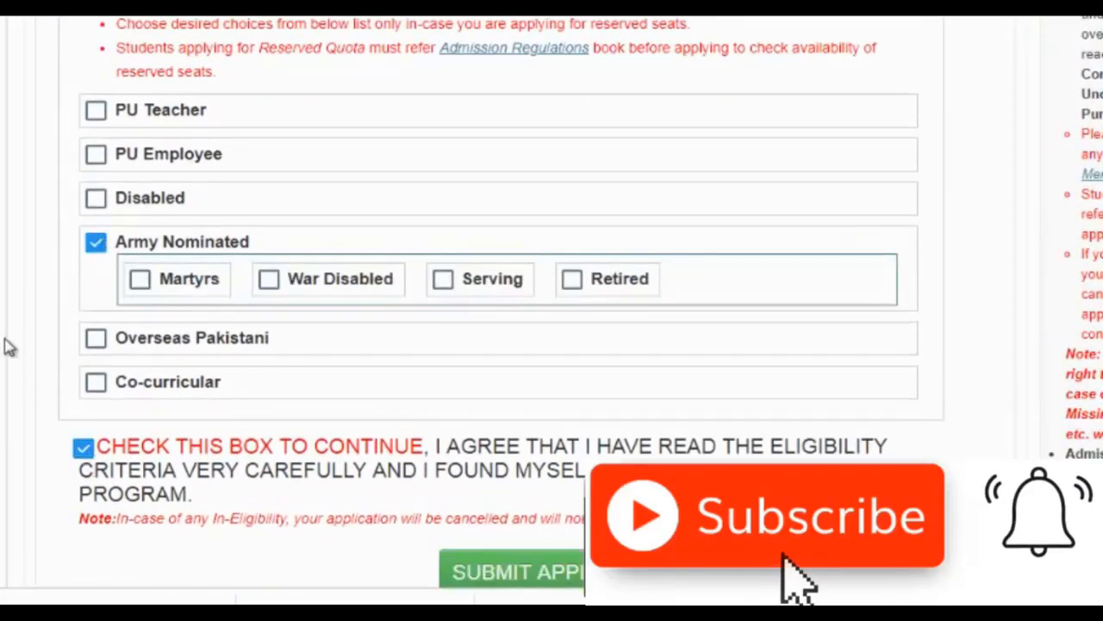
pyautogui.scroll(-3, 8, 345)
pyautogui.scroll(-3, 9, 345)
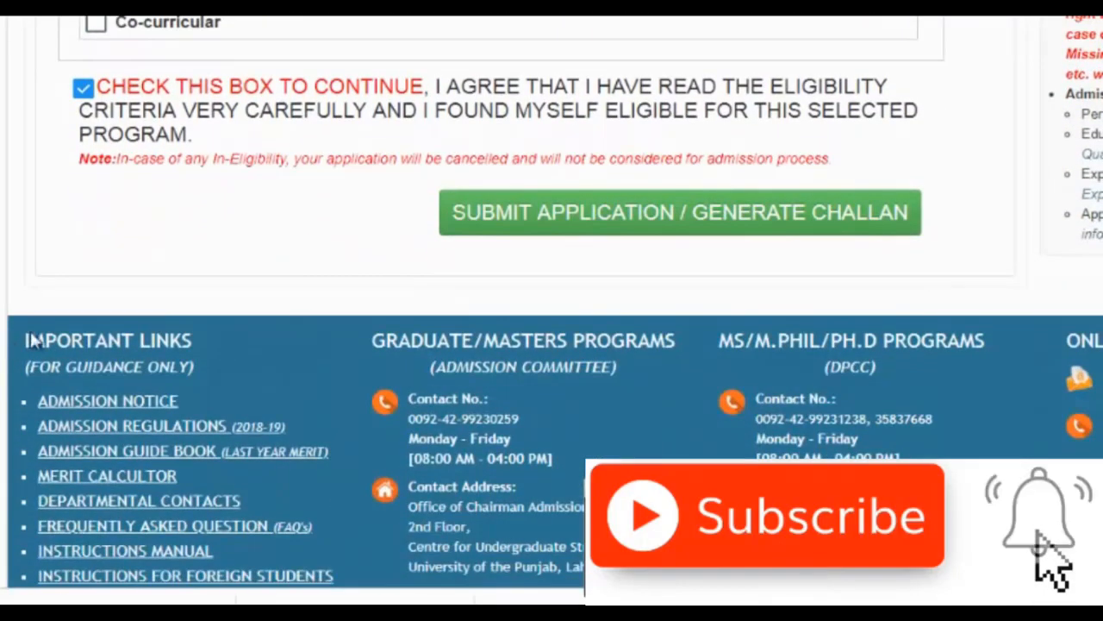
pyautogui.click(608, 214)
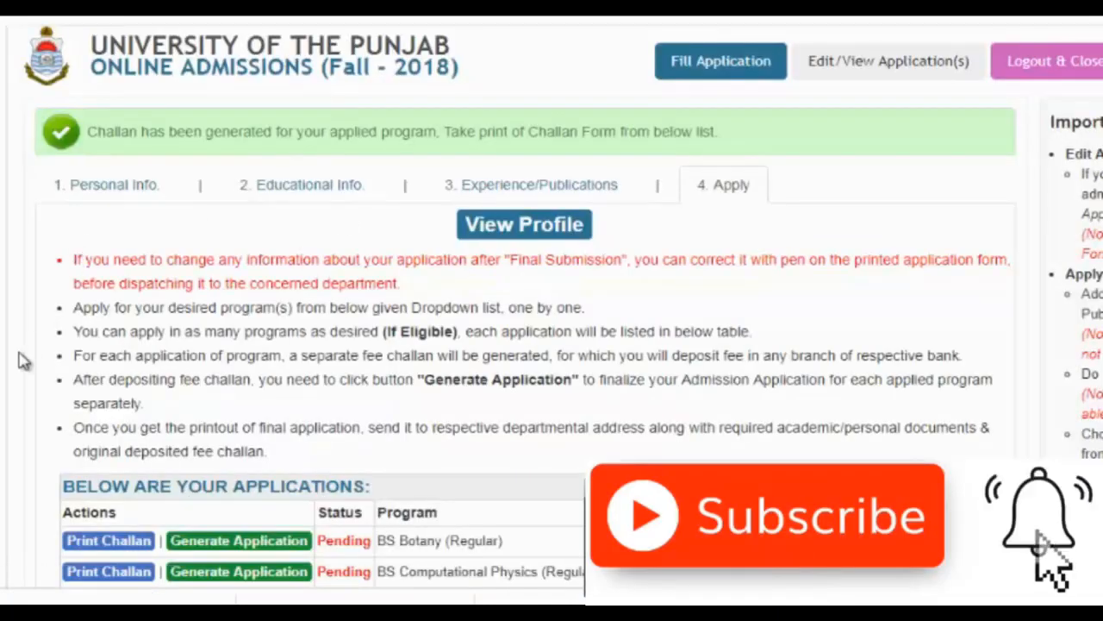
# - Download the BS Botany fee challan PDF (189.22 KB) through IDM and open it
pyautogui.scroll(-4, 6, 377)
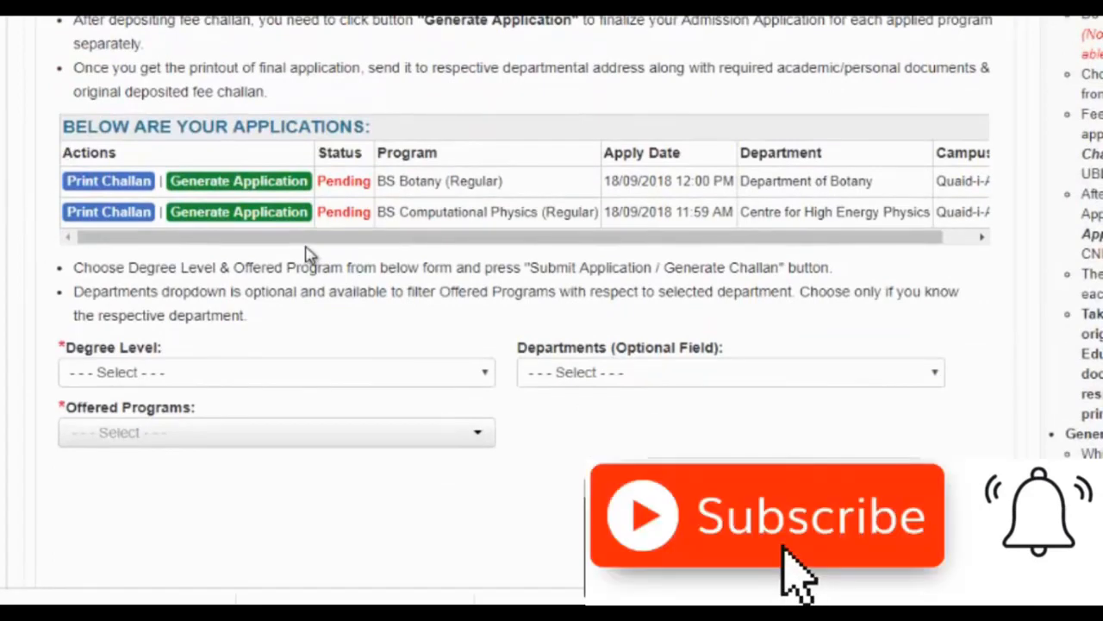
pyautogui.click(122, 188)
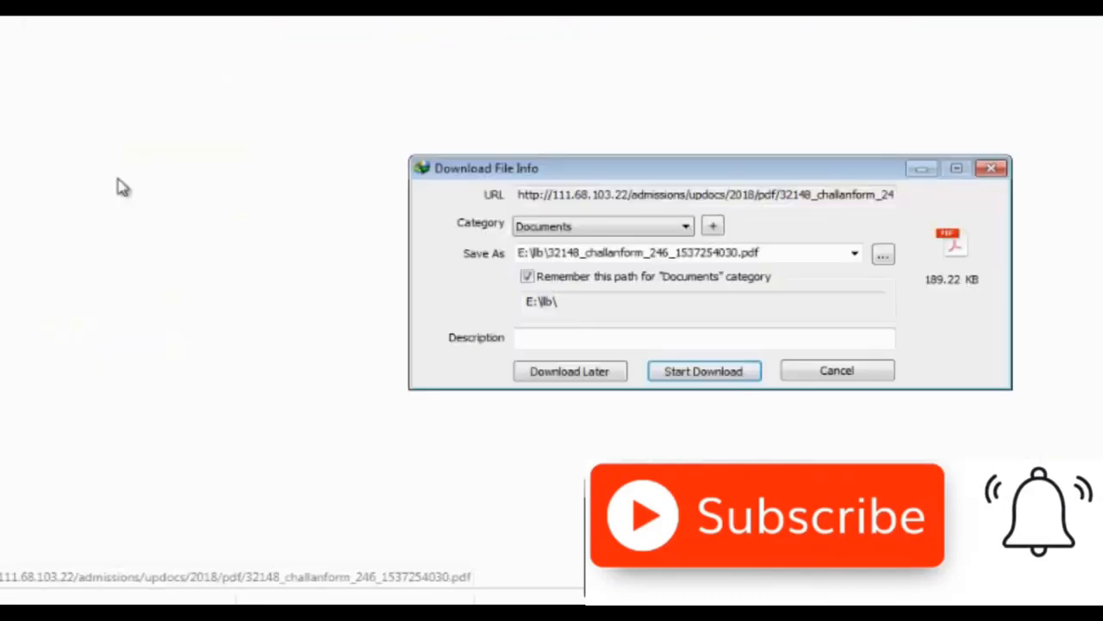
pyautogui.click(707, 372)
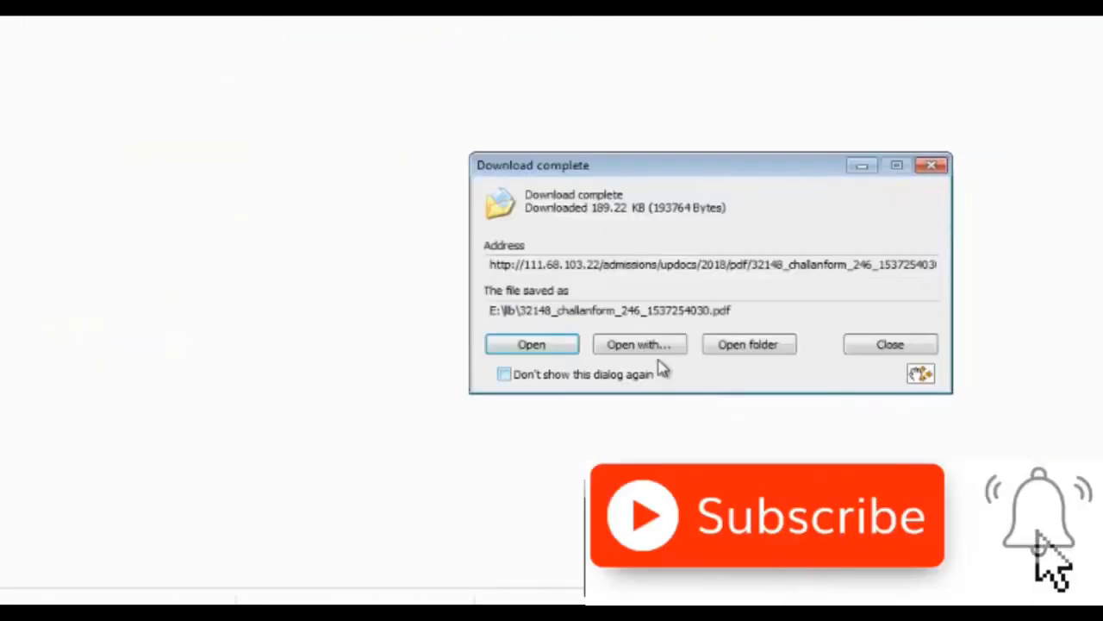
pyautogui.click(552, 350)
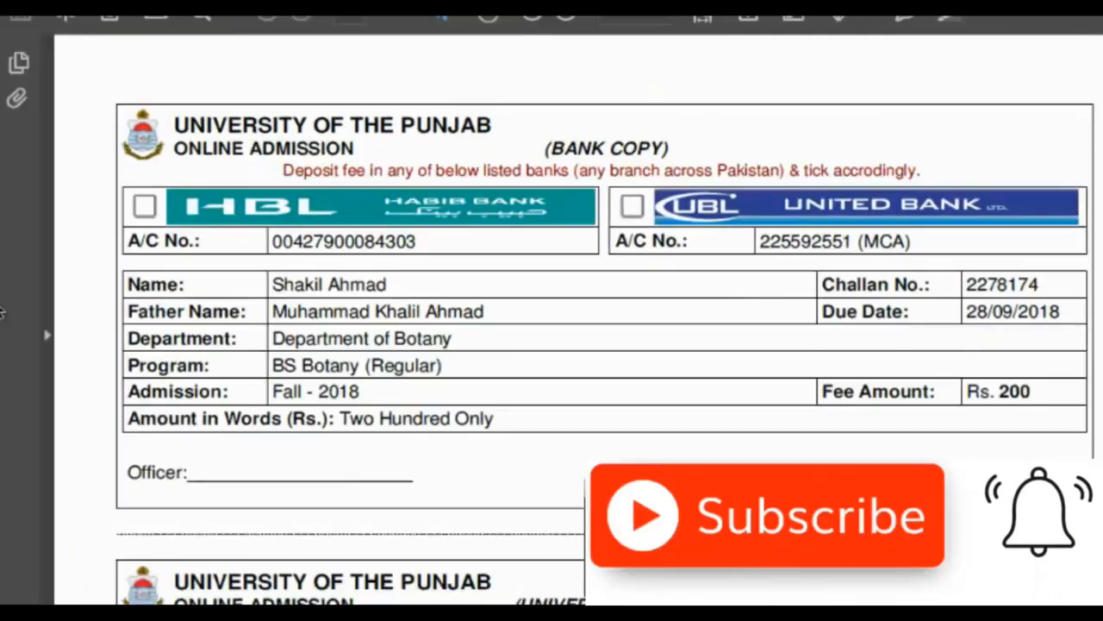
pyautogui.scroll(-5, 2, 313)
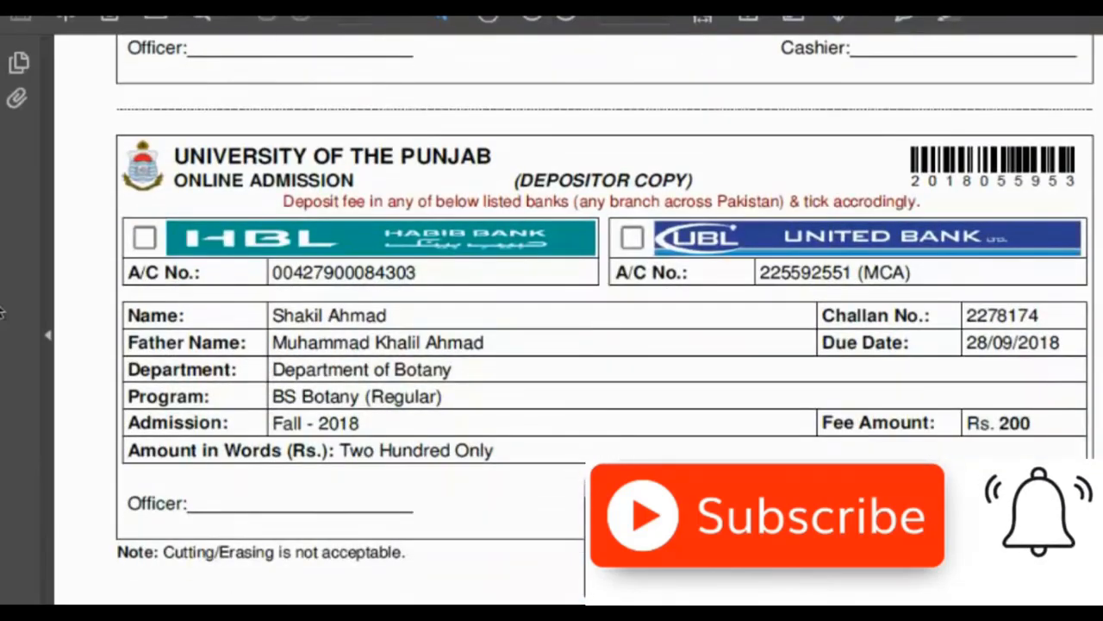
pyautogui.scroll(-4, 3, 313)
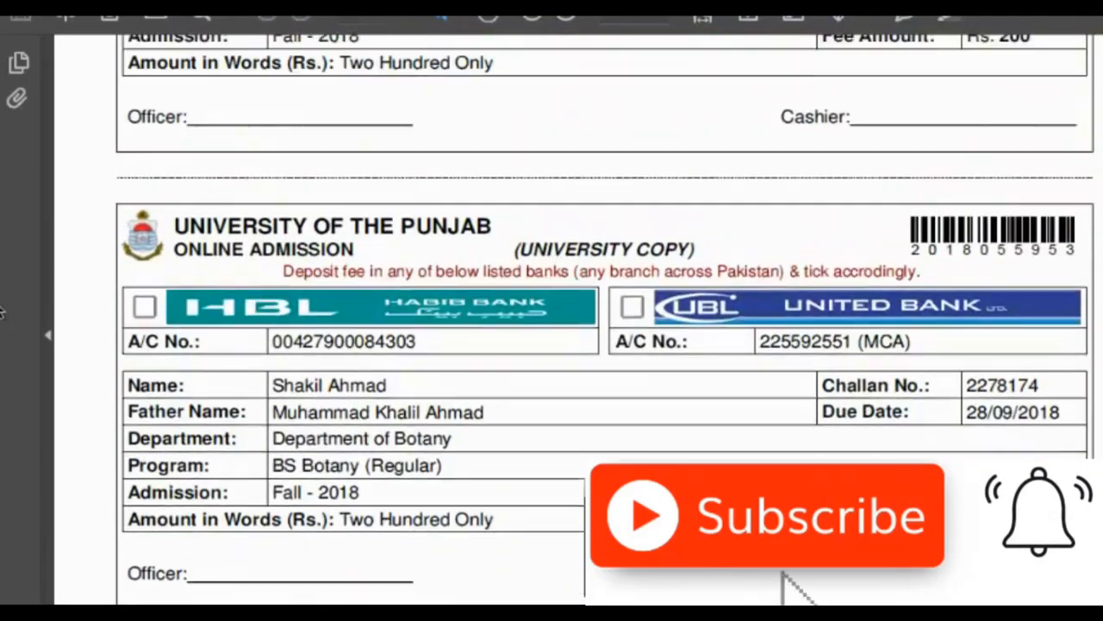
pyautogui.scroll(4, 2, 313)
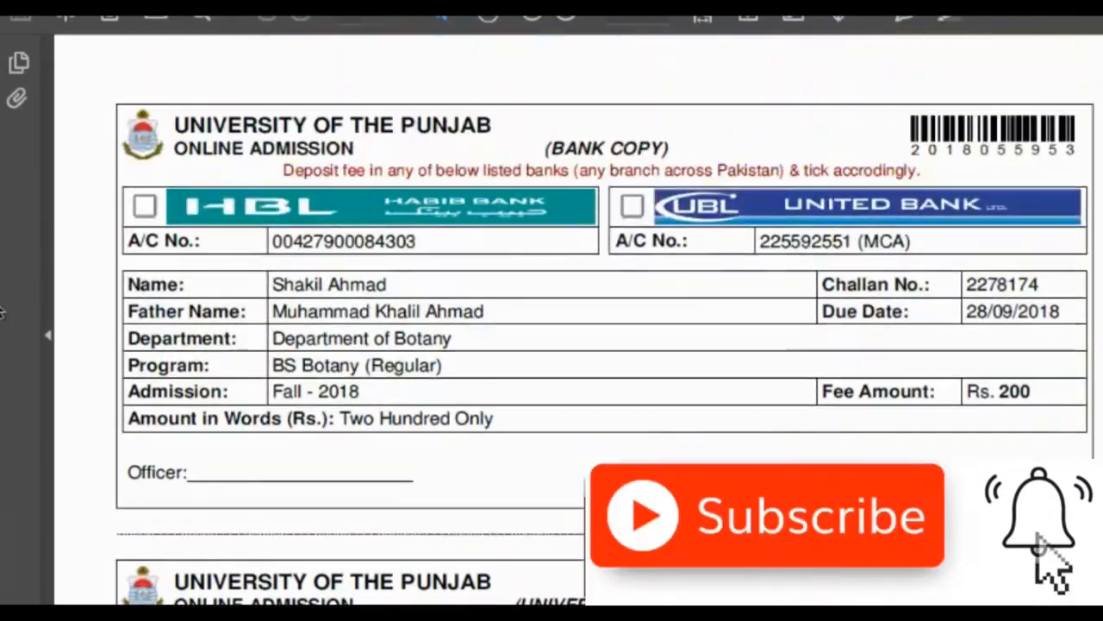
pyautogui.scroll(-5, 2, 313)
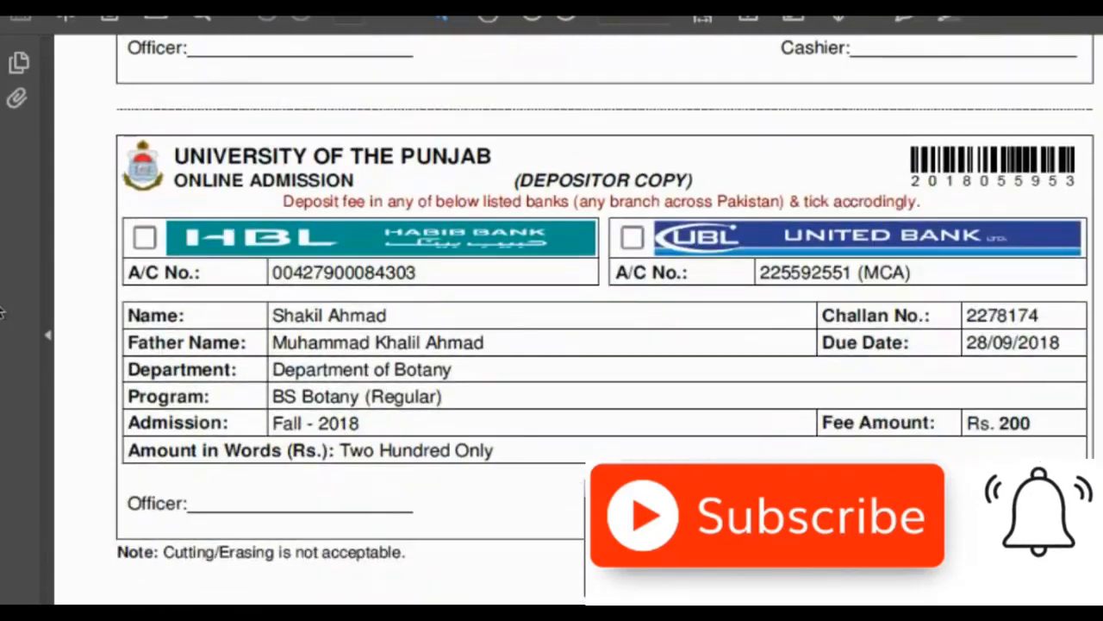